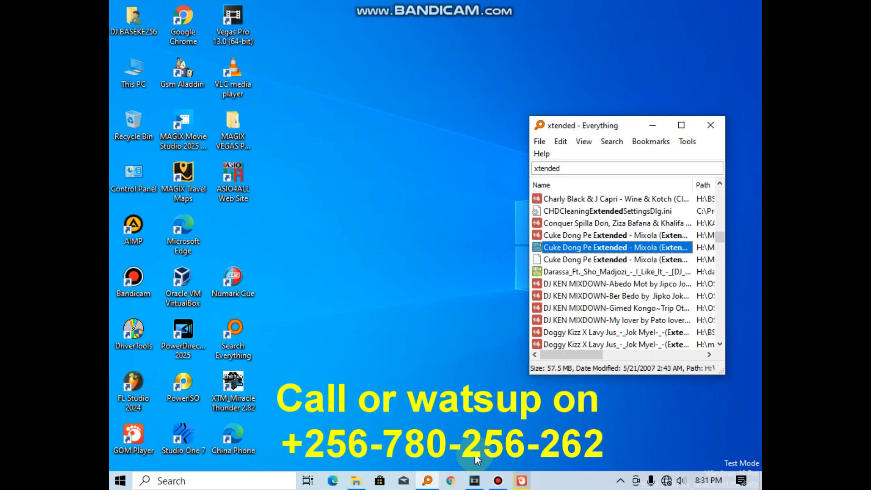
Switch to Vegas Pro and create a new project with the HD 1080-60i (1920x1080, 29.970 fps) template.
left_click(473, 482)
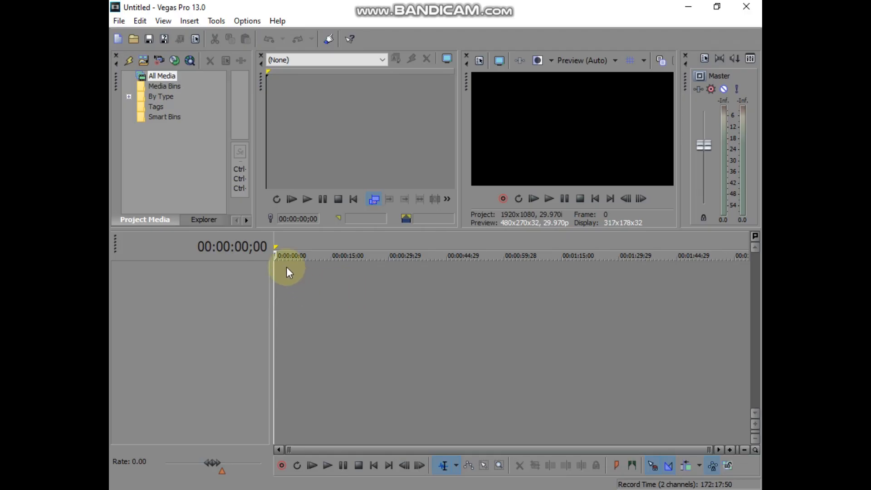
left_click_drag(275, 257, 253, 257)
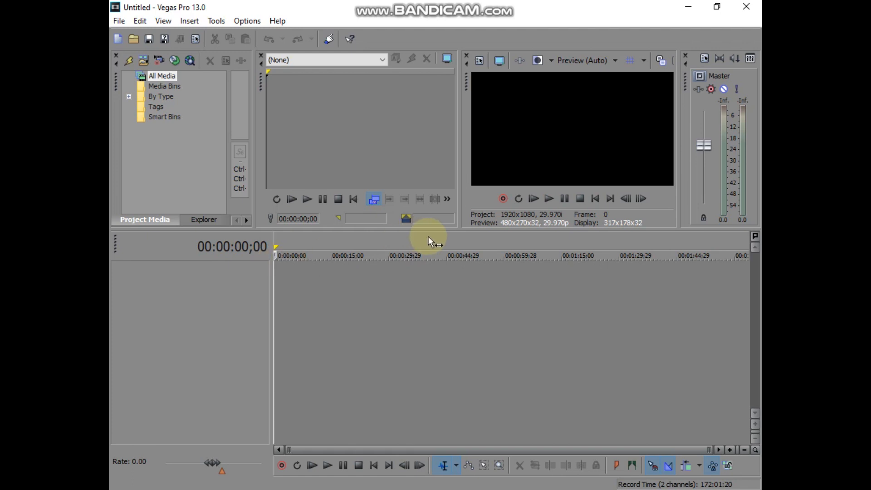
left_click(118, 21)
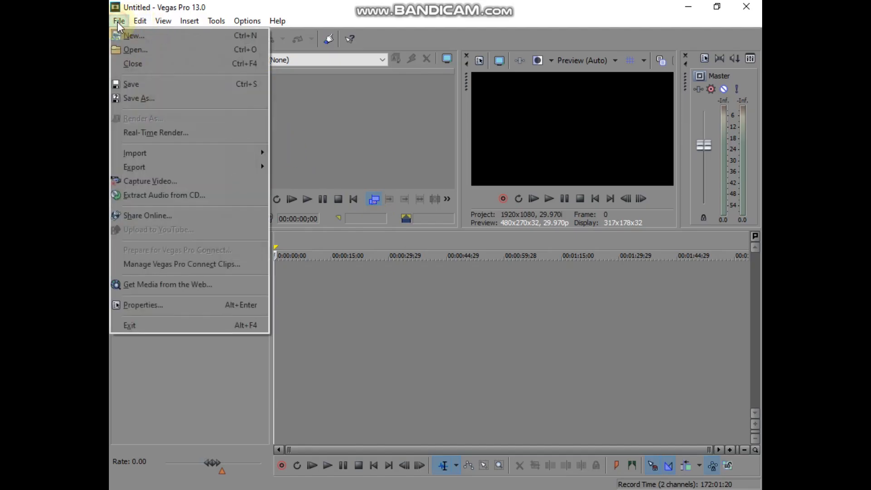
left_click(150, 35)
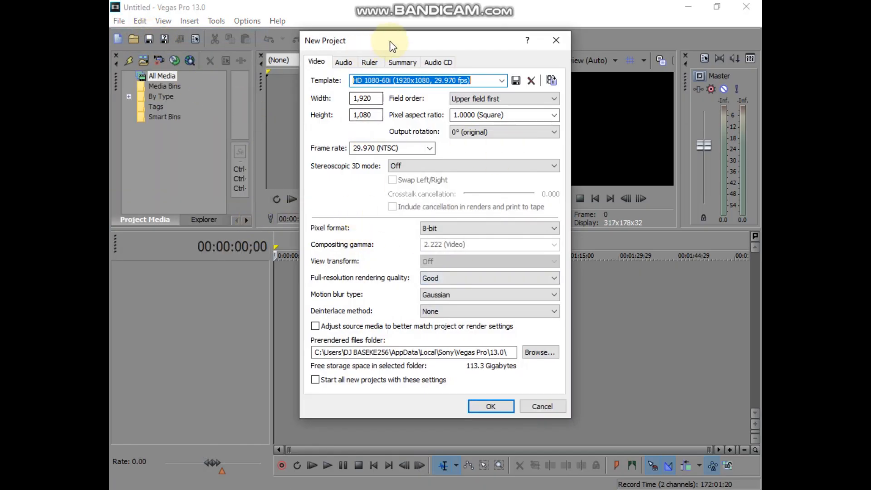
left_click_drag(390, 41, 364, 48)
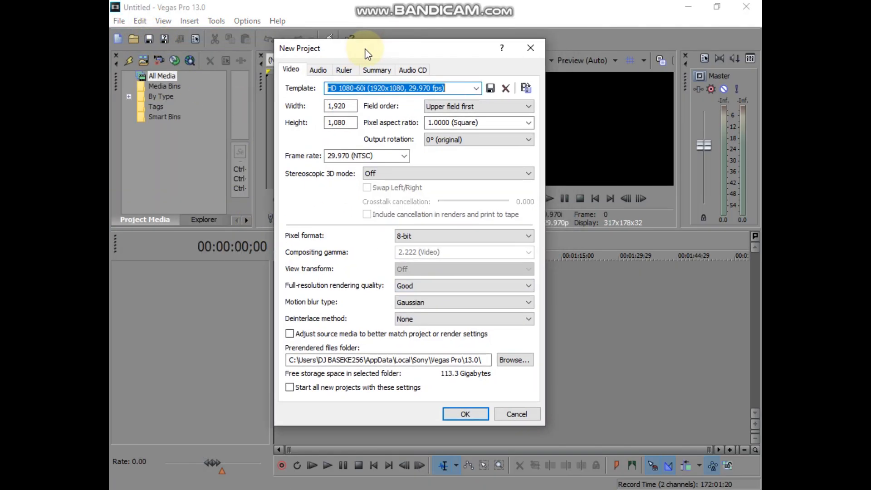
left_click_drag(367, 54, 416, 56)
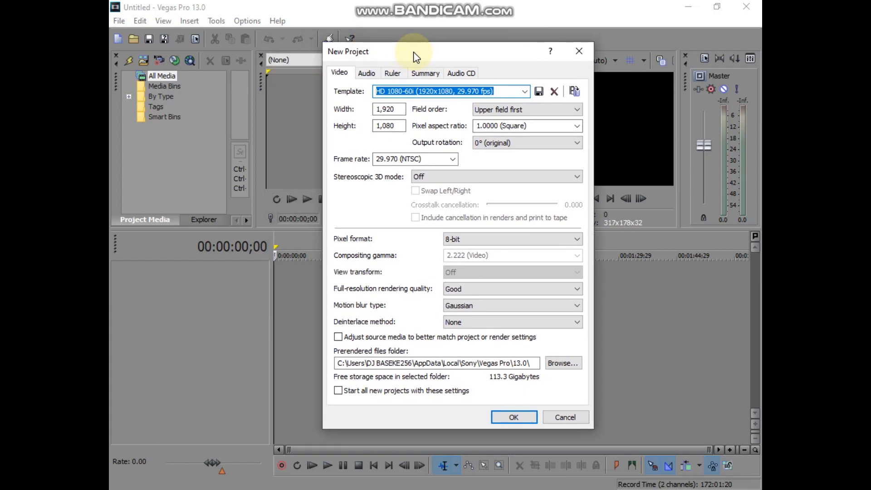
left_click(508, 416)
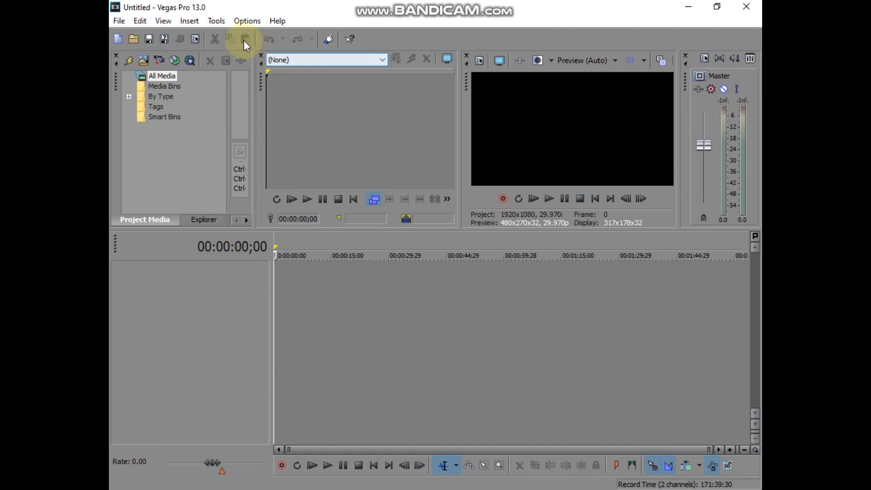
Turn on Quantize to Frames.
left_click(243, 23)
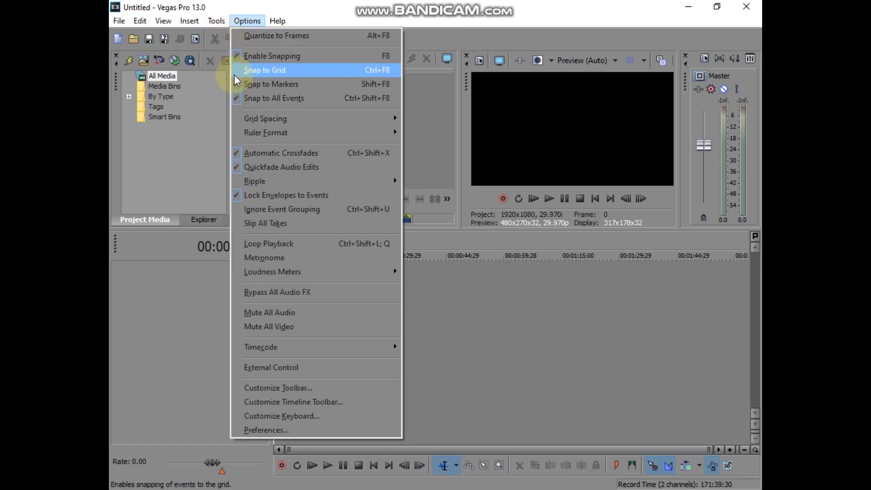
left_click(239, 38)
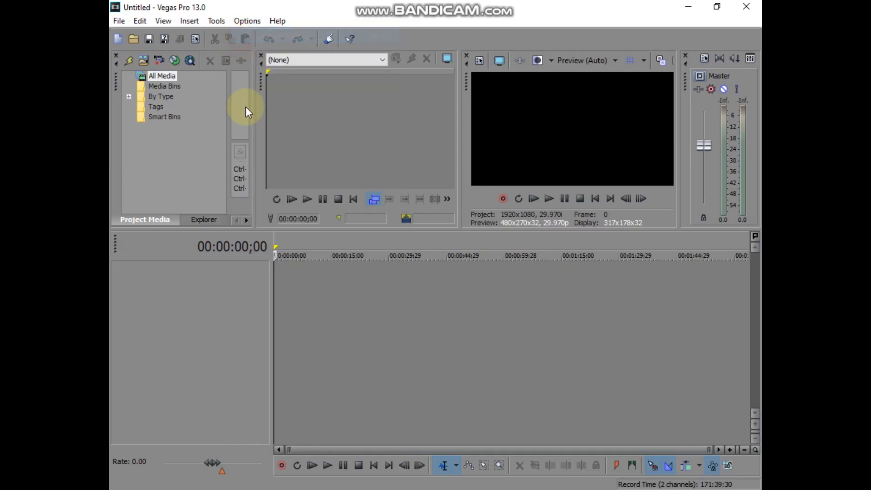
Add the selected Cuke Dong Pe Extended - Mixola video from the Everything results to the timeline, matching the project video settings to it.
left_click(688, 7)
left_click_drag(567, 248, 298, 304)
left_click(504, 207)
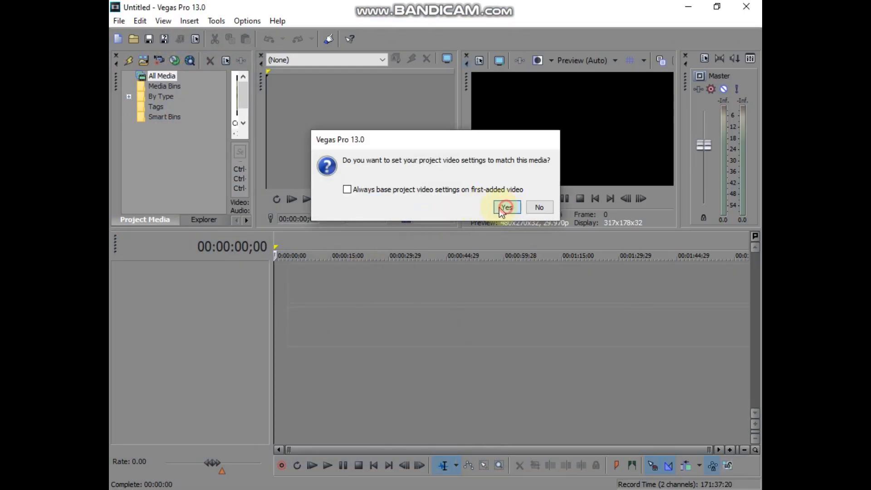
Shift the grouped video and audio events earlier twice, one frame each time.
left_click(285, 323)
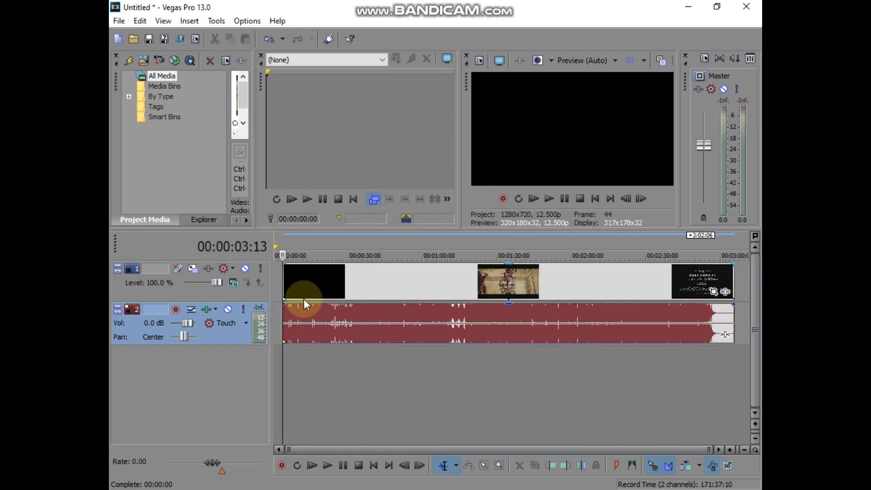
scroll(305, 298, "up", 12)
left_click_drag(553, 327, 518, 328)
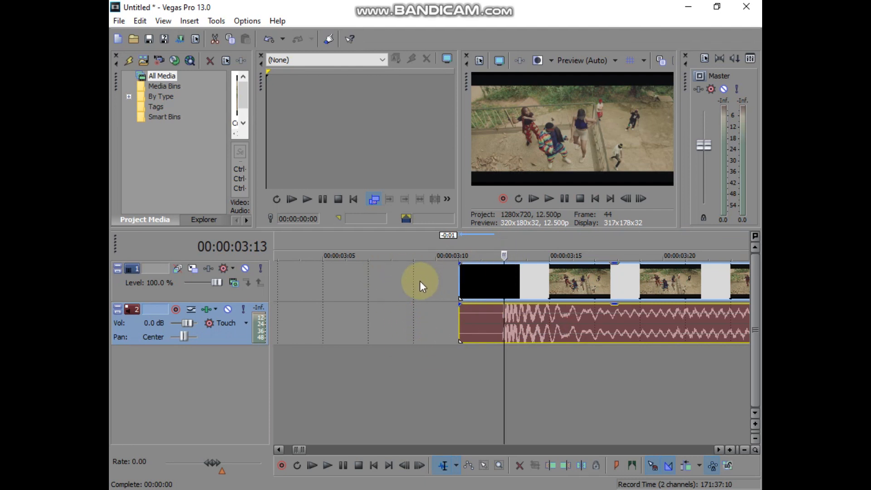
left_click_drag(511, 312, 657, 327)
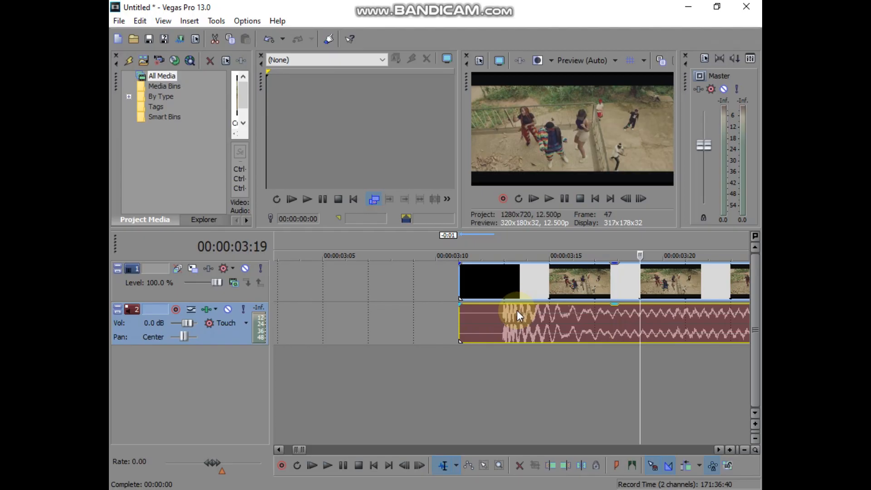
left_click_drag(524, 320, 481, 322)
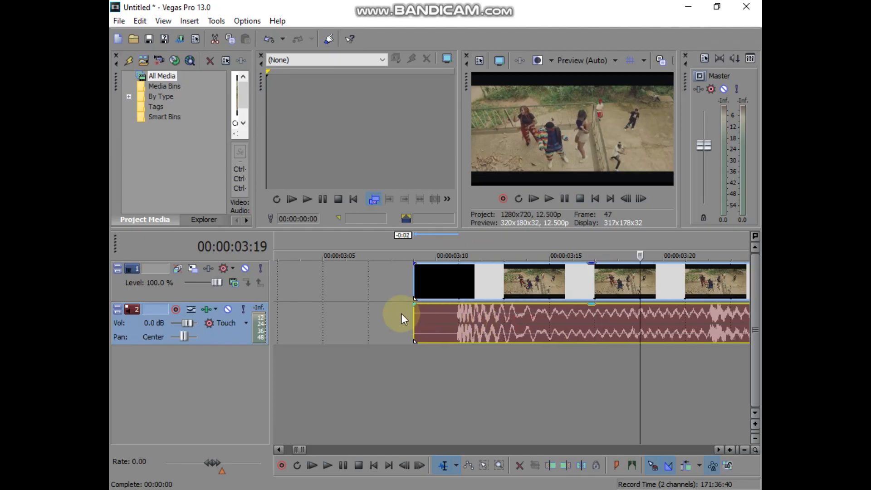
Turn off Quantize to Frames and test free cursor placement at many points along the audio waveform.
left_click(247, 21)
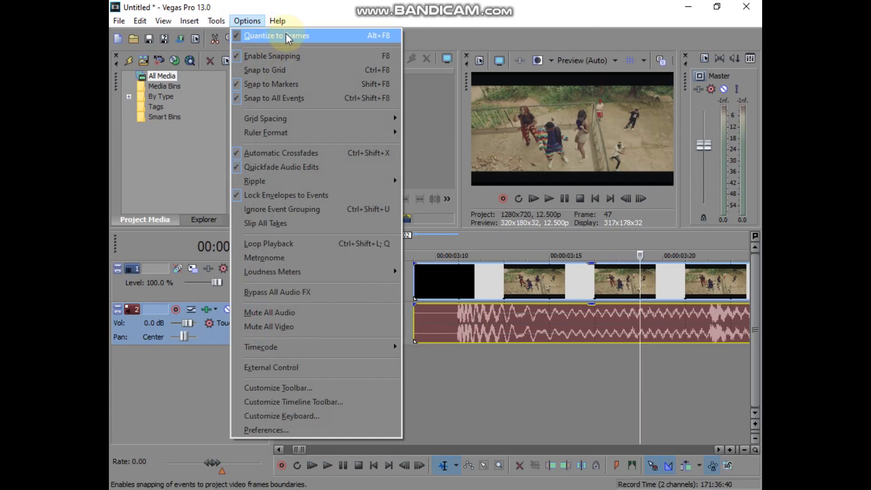
left_click(261, 34)
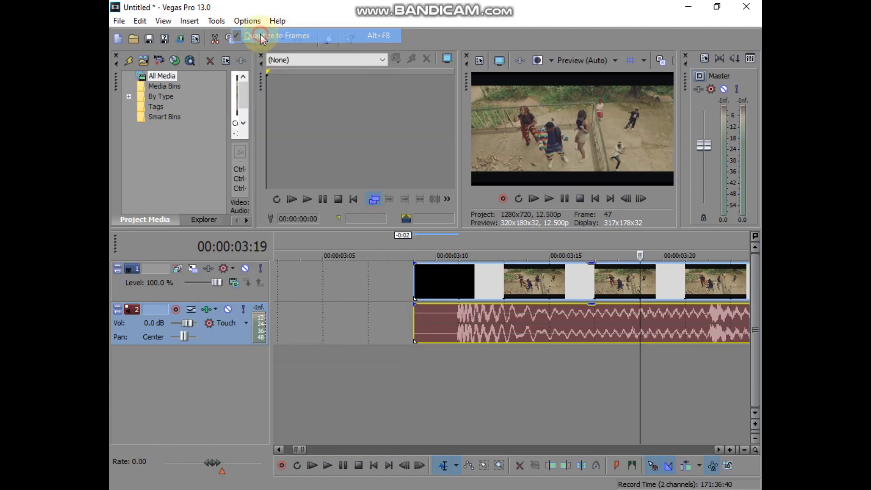
left_click(444, 329)
left_click(467, 325)
left_click(486, 324)
left_click(501, 323)
scroll(521, 322, "up", 1)
left_click(484, 323)
left_click(515, 322)
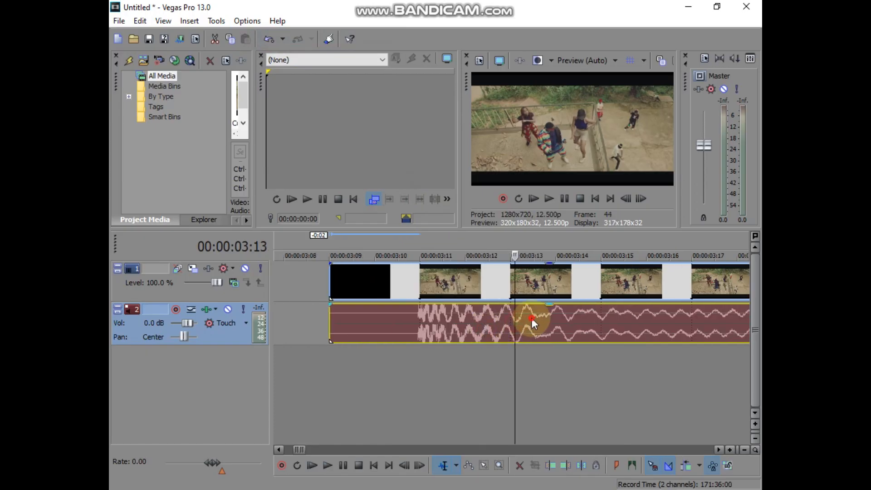
left_click(531, 318)
left_click(547, 319)
left_click(565, 323)
left_click(591, 321)
left_click(616, 320)
left_click(639, 320)
left_click(655, 321)
left_click(680, 321)
left_click(704, 322)
left_click(717, 322)
left_click(625, 328)
left_click(544, 323)
left_click(504, 318)
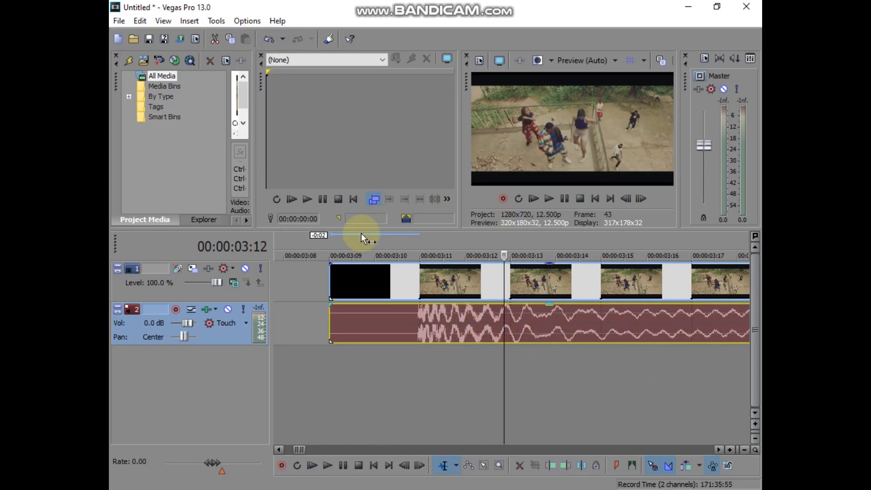
Set the grid spacing to Frames and place the cursor where the audio waveform begins.
left_click(243, 23)
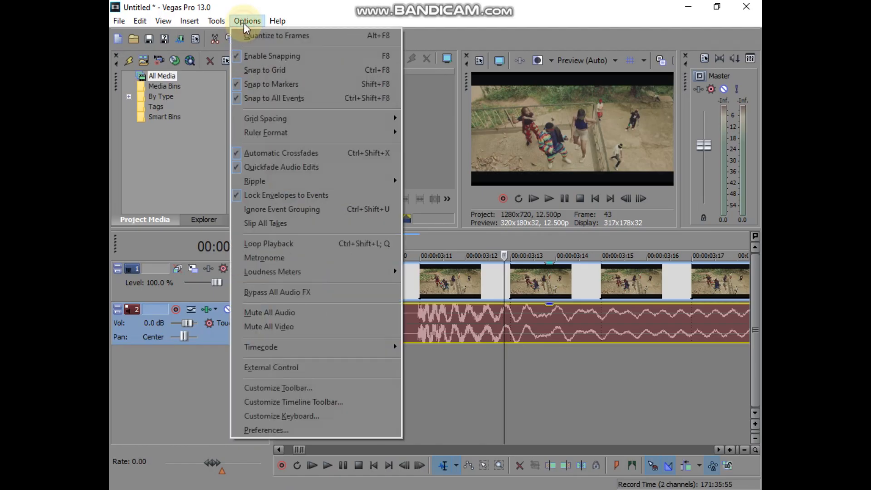
mouse_move(270, 122)
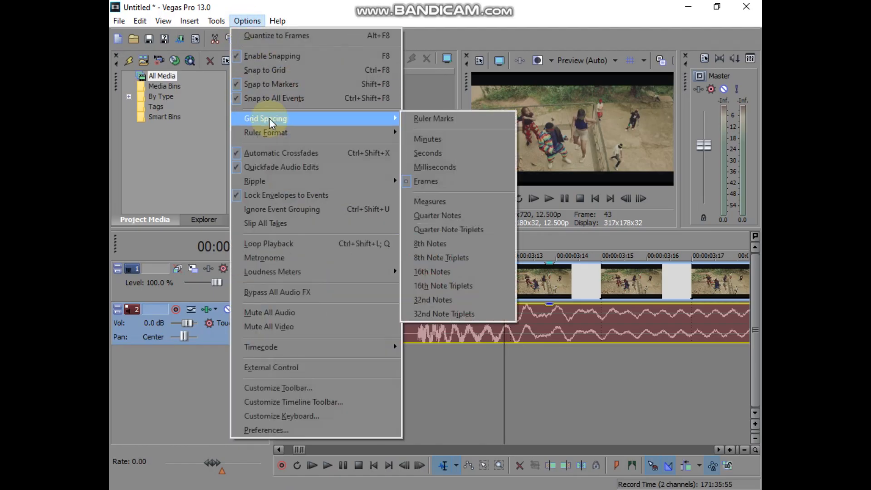
left_click(425, 182)
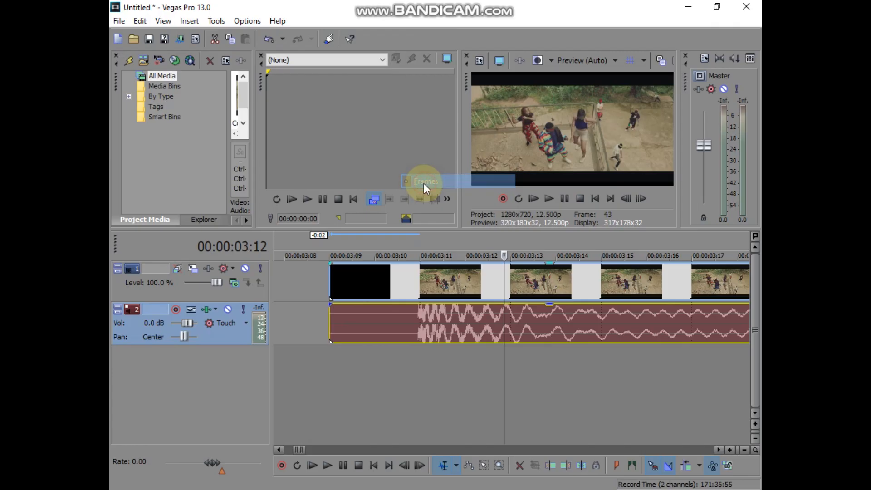
left_click(419, 323)
scroll(428, 323, "down", 2)
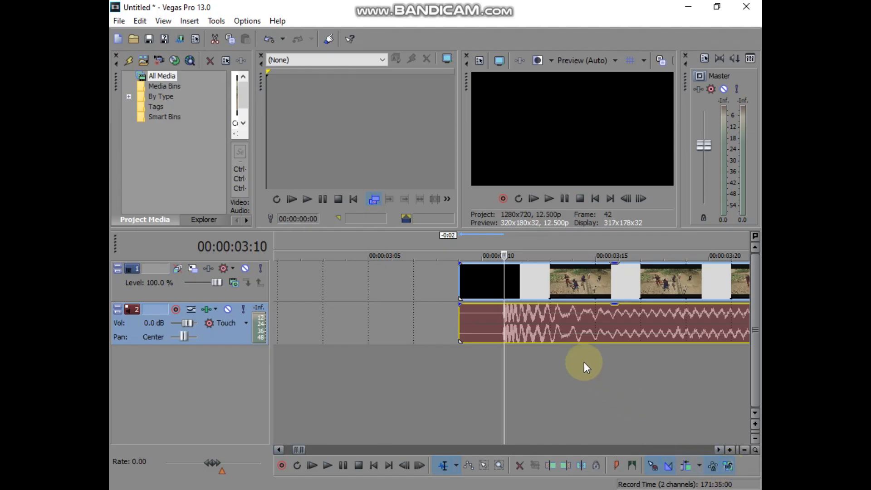
With event grouping ignored, move the video event alone to start at about 00:00:03:03 and align the audio event's start with it.
left_click(570, 328)
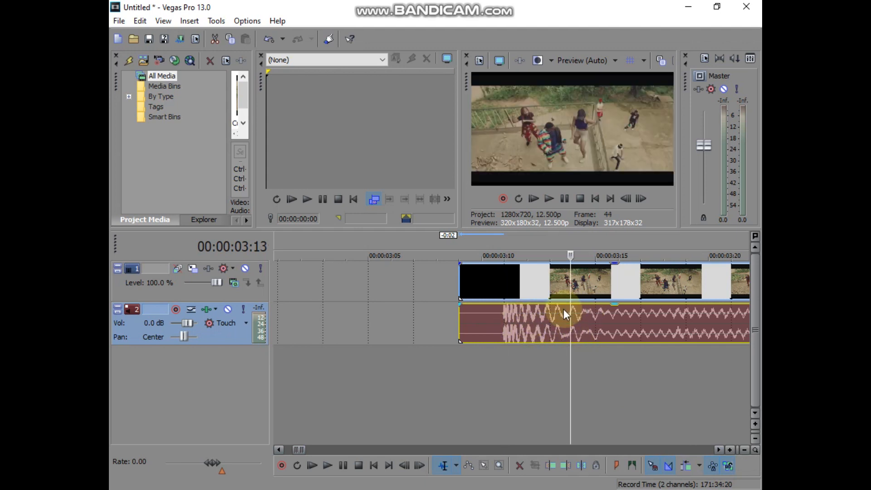
left_click(540, 333)
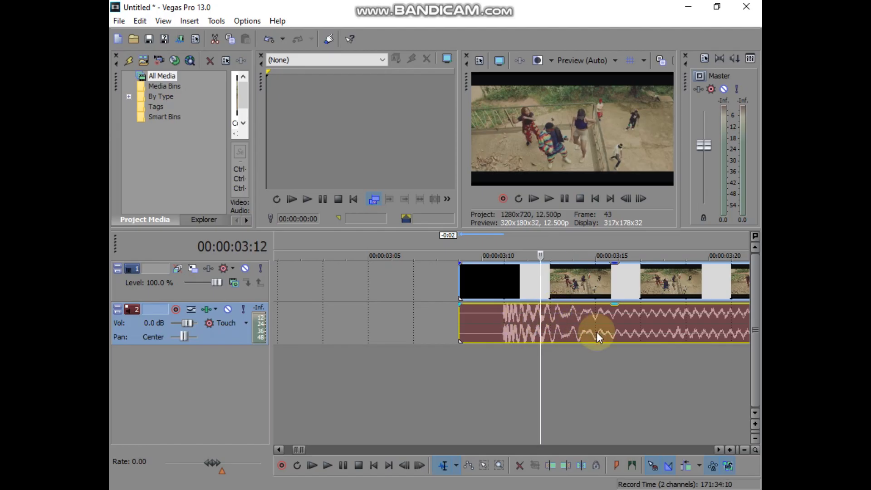
left_click(567, 279)
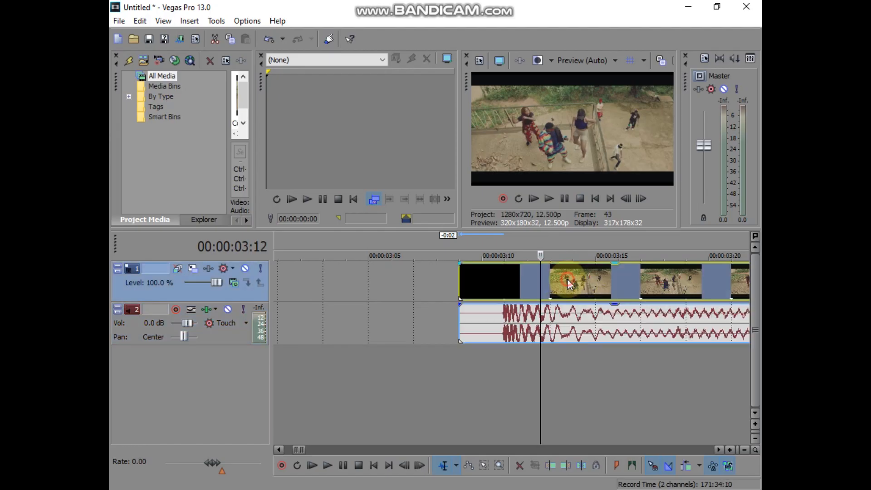
left_click_drag(605, 279, 525, 314)
mouse_move(510, 285)
left_mouse_down()
mouse_move(495, 280)
mouse_move(608, 282)
mouse_move(411, 272)
mouse_move(560, 285)
mouse_move(518, 280)
left_mouse_up()
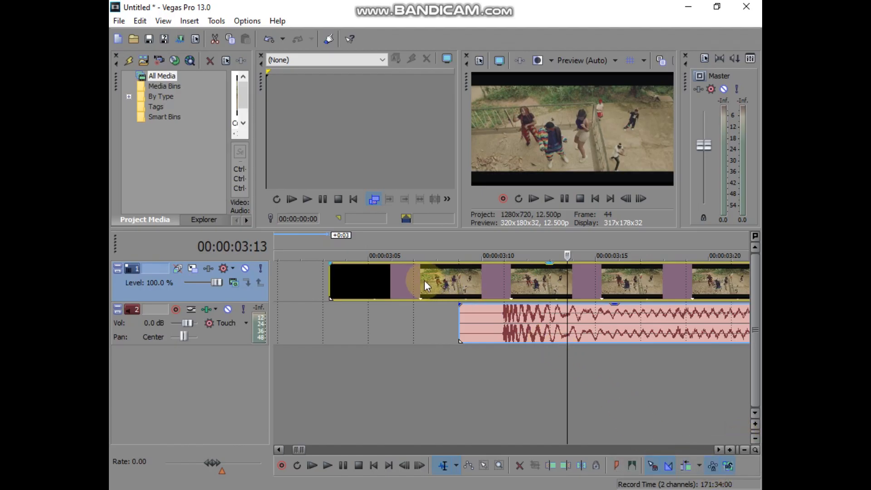
left_click_drag(555, 332, 446, 336)
left_click_drag(626, 359, 476, 319)
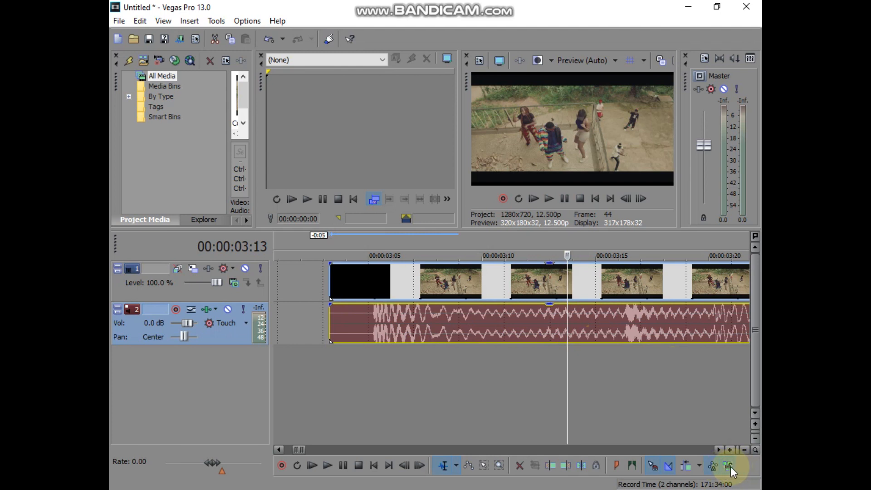
Move the grouped video and audio events together so they start at about 00:00:02:10.
left_click(513, 325)
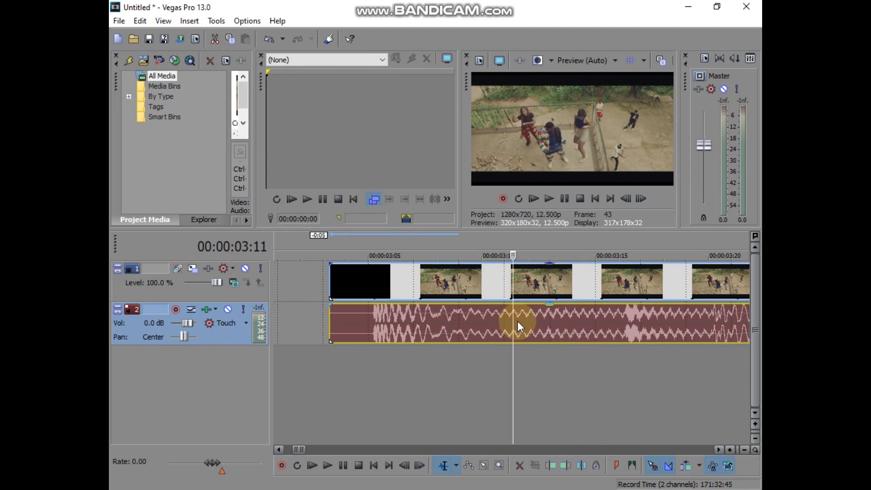
left_click(493, 322)
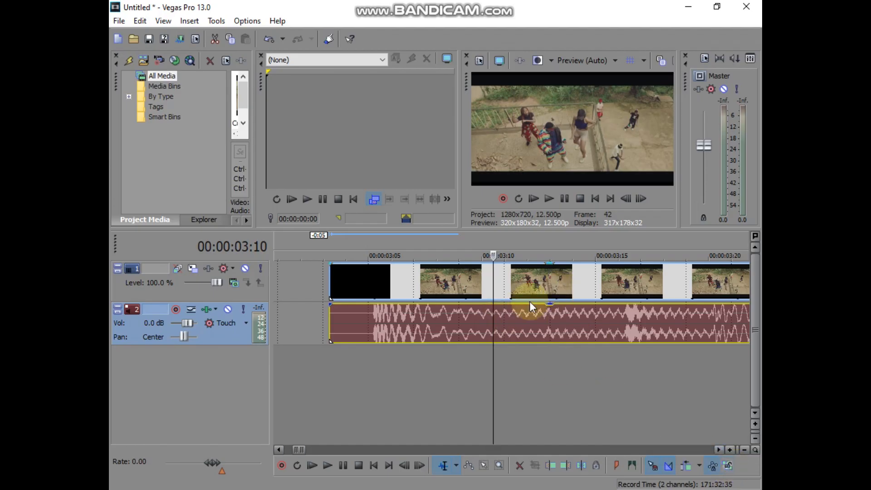
left_click_drag(568, 328, 522, 325)
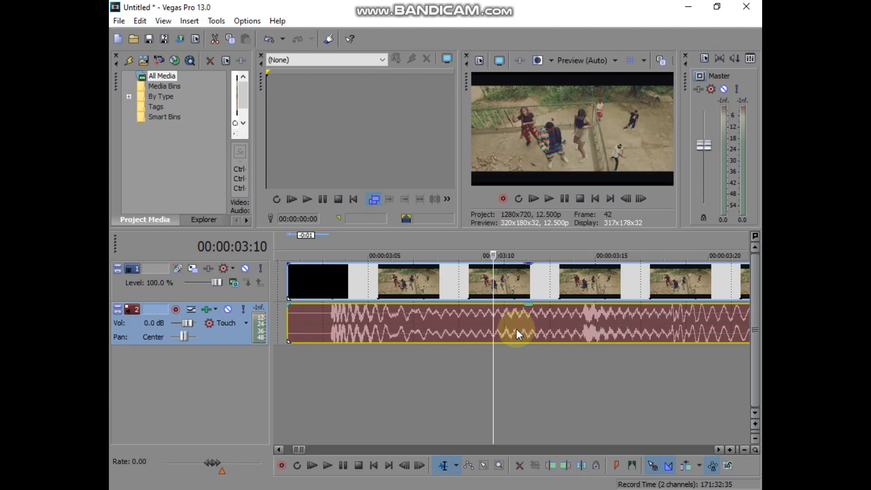
scroll(502, 332, "down", 3)
left_click_drag(562, 327, 441, 335)
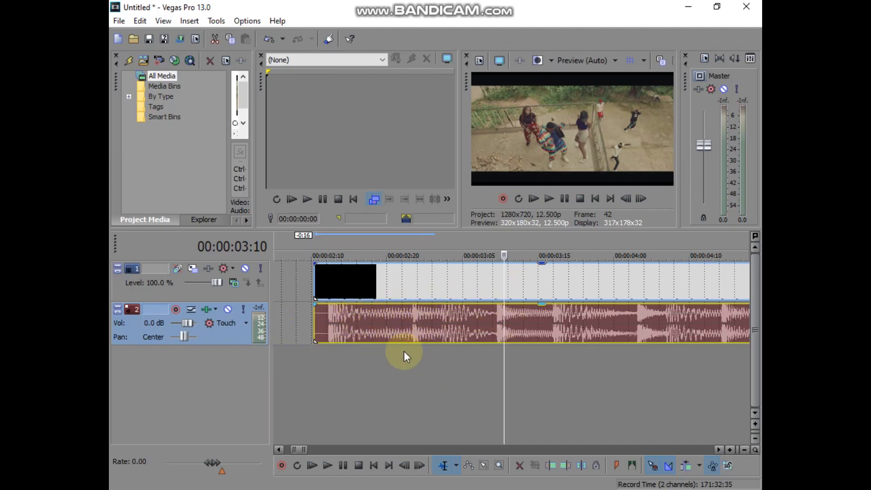
Split the video and audio events exactly where the audio waveform begins, at 00:00:02:12.
left_click(329, 324)
scroll(348, 332, "up", 4)
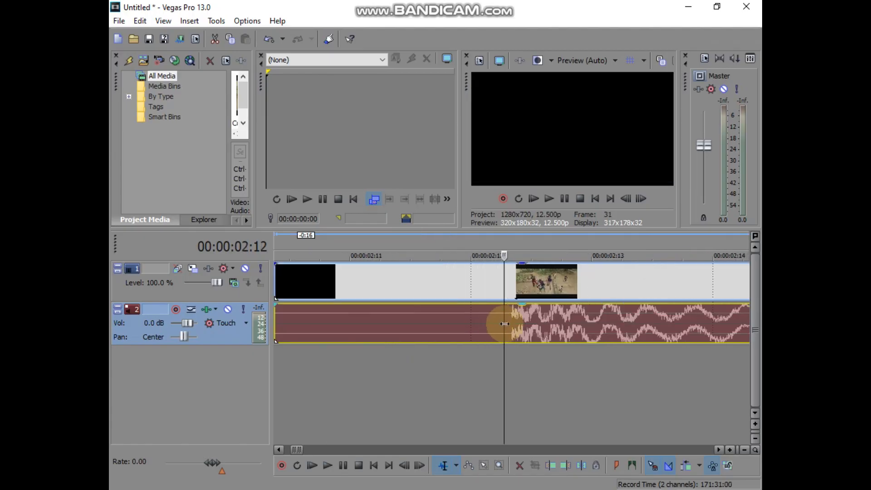
left_click(512, 314)
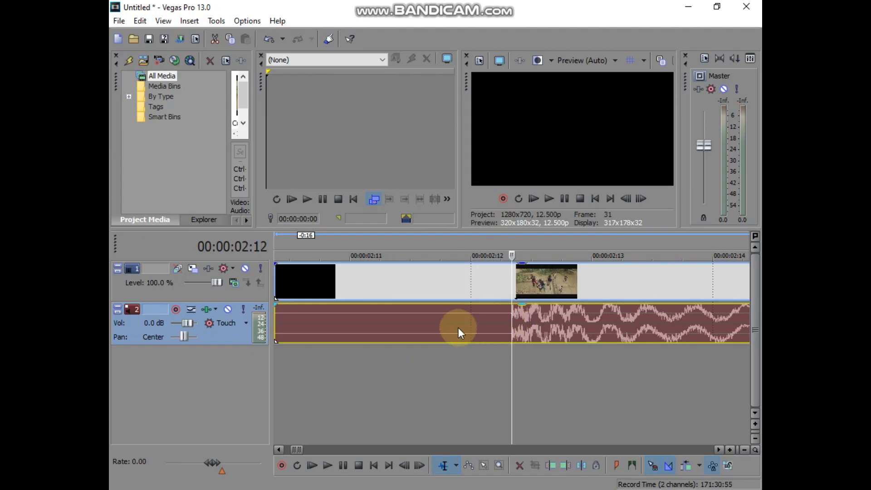
scroll(458, 327, "down", 3)
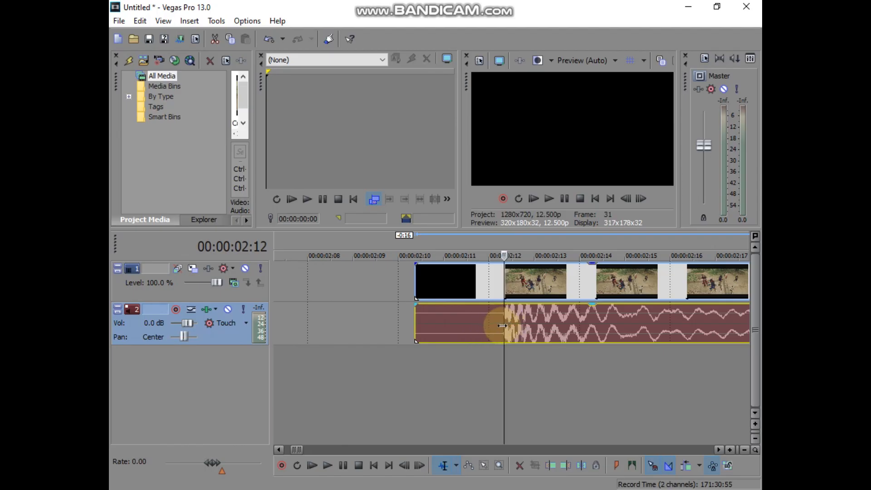
key("s")
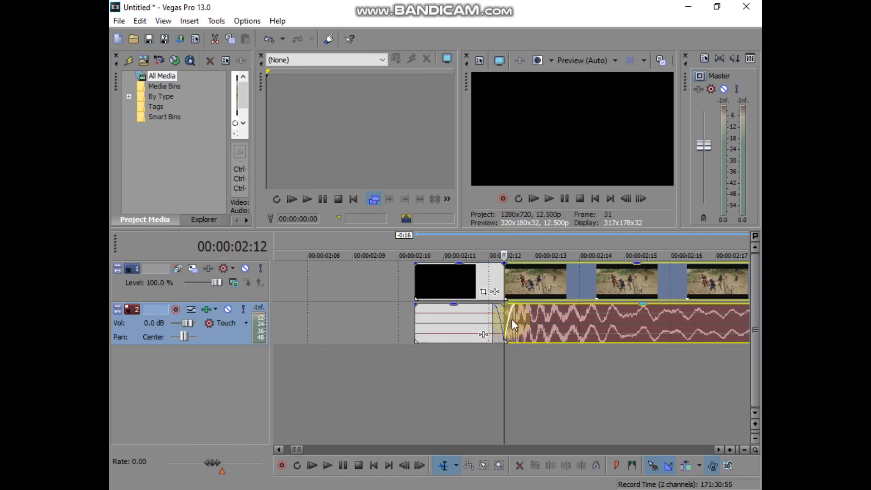
Delete the silent video and audio pieces that lie before the split.
left_click(452, 322)
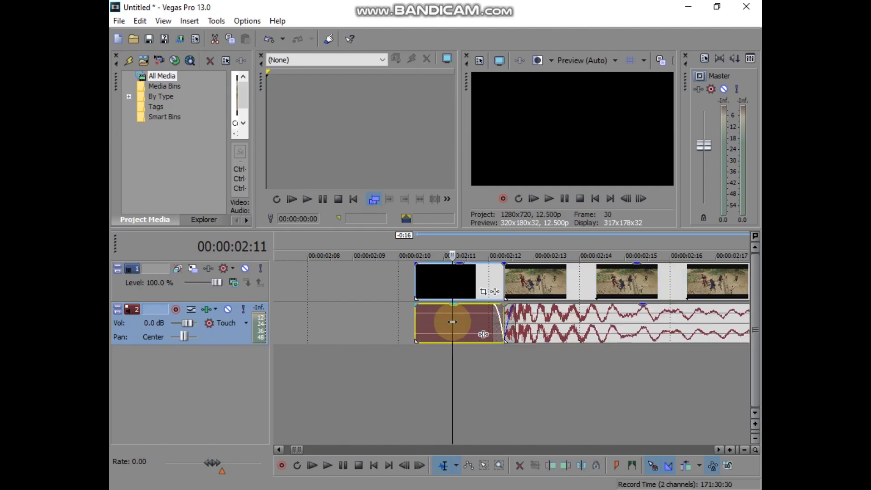
key("Delete")
left_click(511, 319)
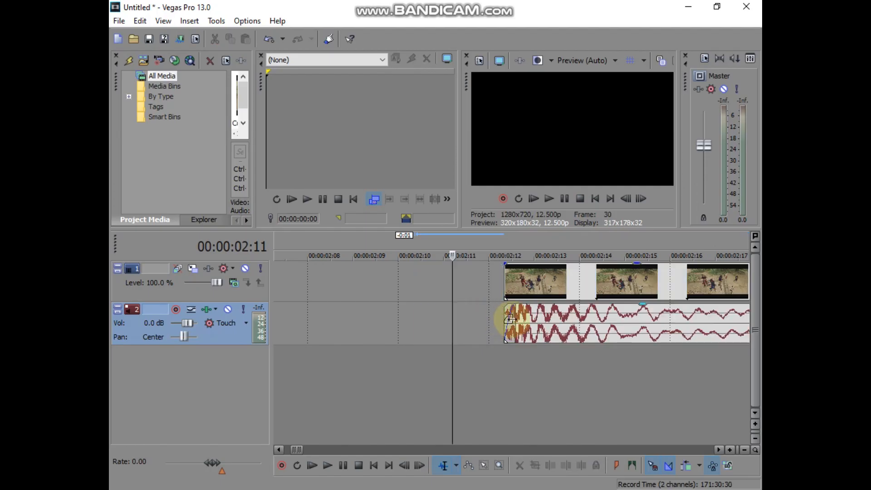
scroll(488, 322, "down", 4)
Remove the remaining music video and its audio from both tracks.
left_click_drag(538, 322, 317, 323)
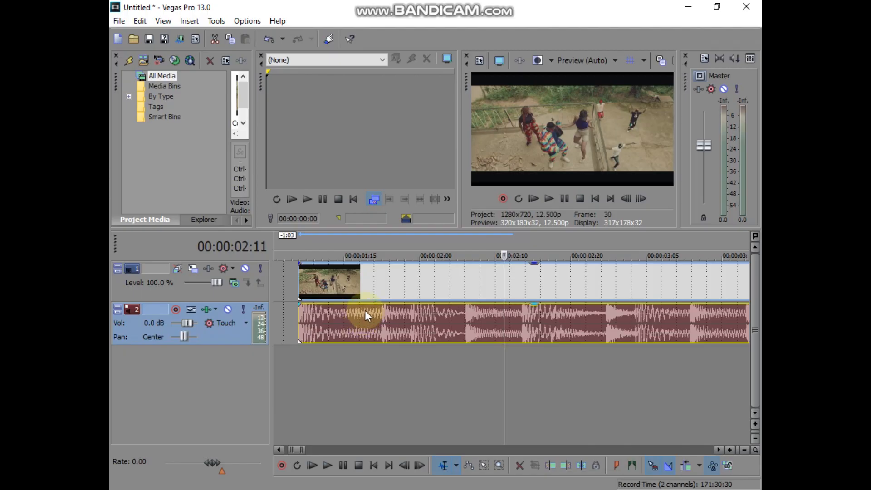
left_click(385, 325)
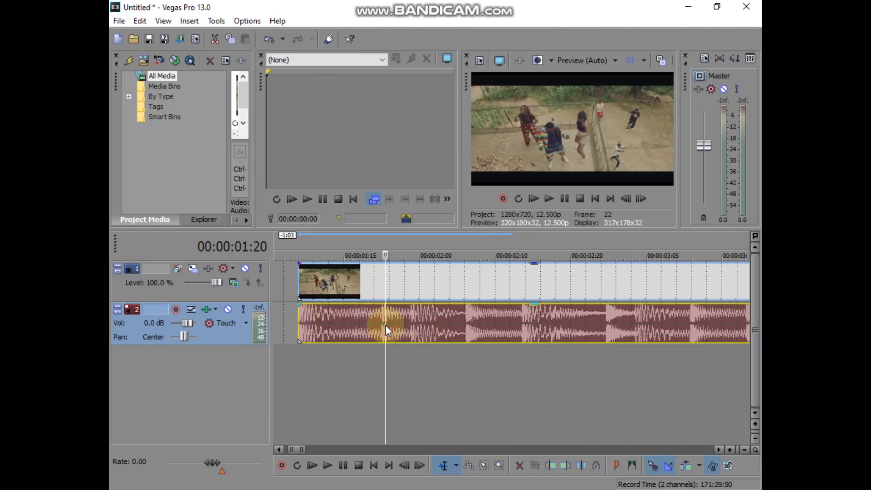
key("Delete")
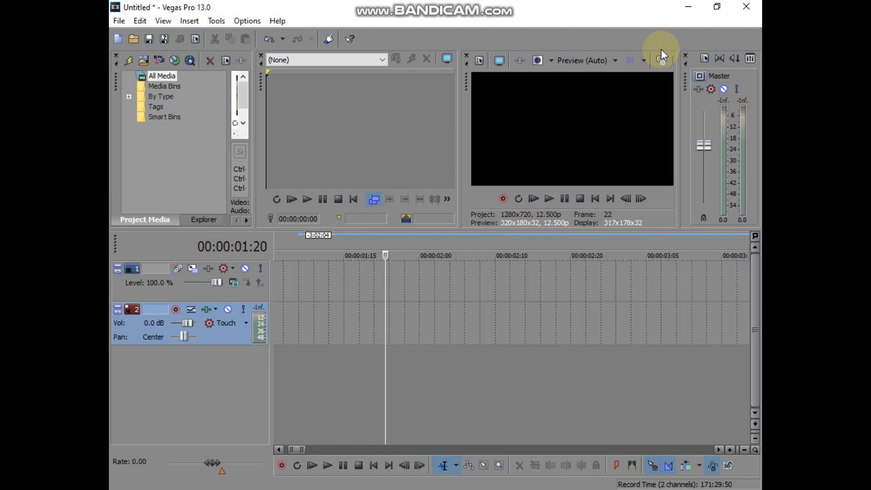
Switch to the Everything file search and search for "gweyo".
left_click(686, 7)
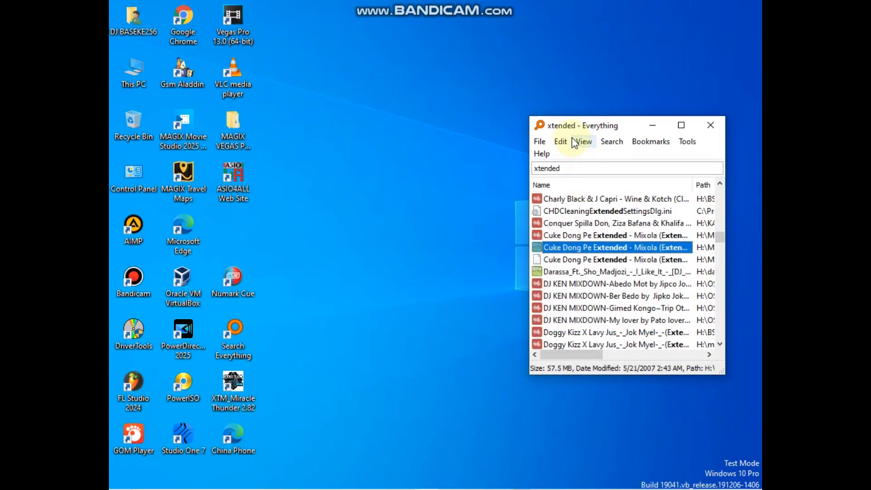
left_click_drag(568, 131, 623, 130)
left_click(622, 163)
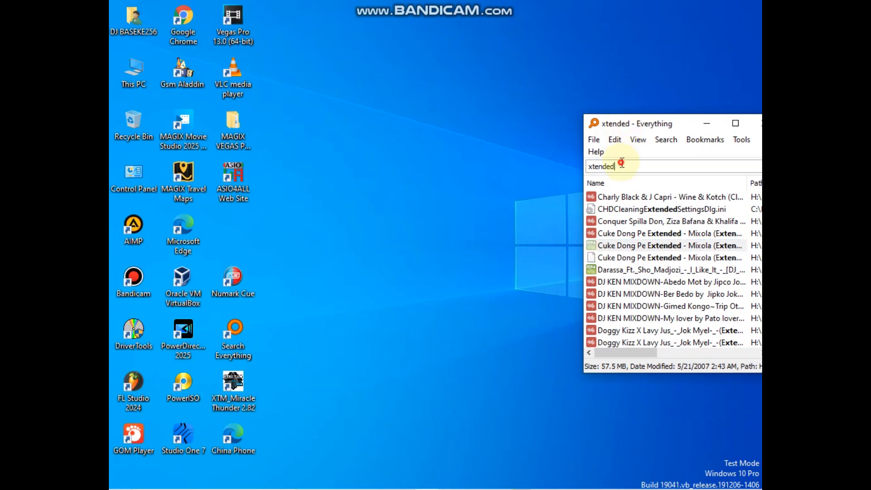
type("gy")
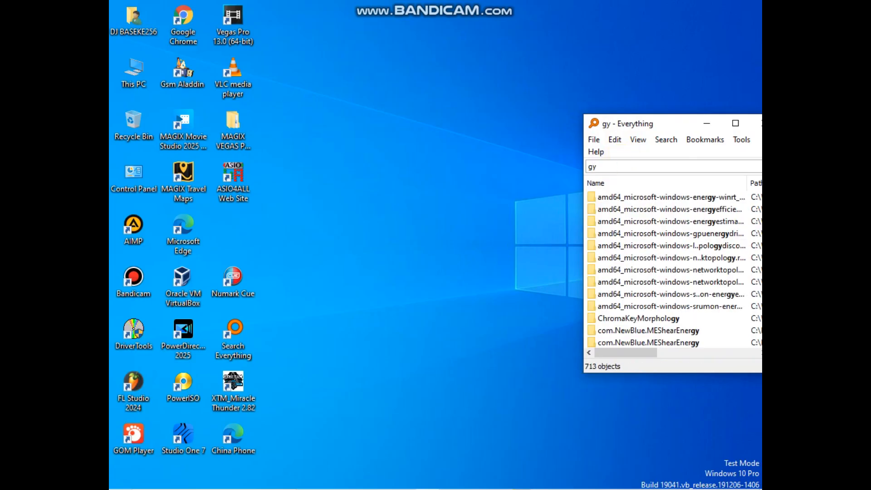
key("BackSpace")
type("weyo")
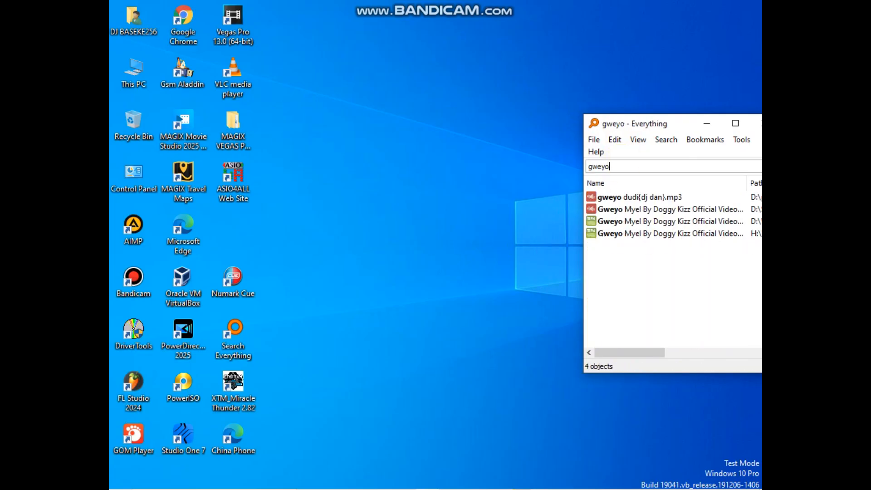
Add the "Gweyo Myel By Doggy Kizz Official Video" MP4 to the Vegas Pro timeline and match the project video settings to it.
left_click_drag(647, 222, 393, 315)
left_click(347, 189)
left_click(512, 210)
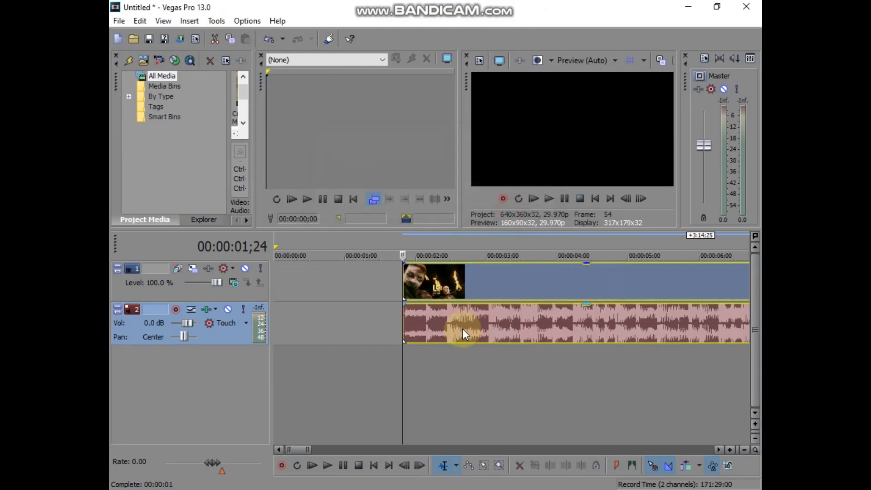
Split the video and audio events where the waveform begins, at about 00:00:01;25, and delete the silent piece before the cut.
scroll(377, 323, "up", 5)
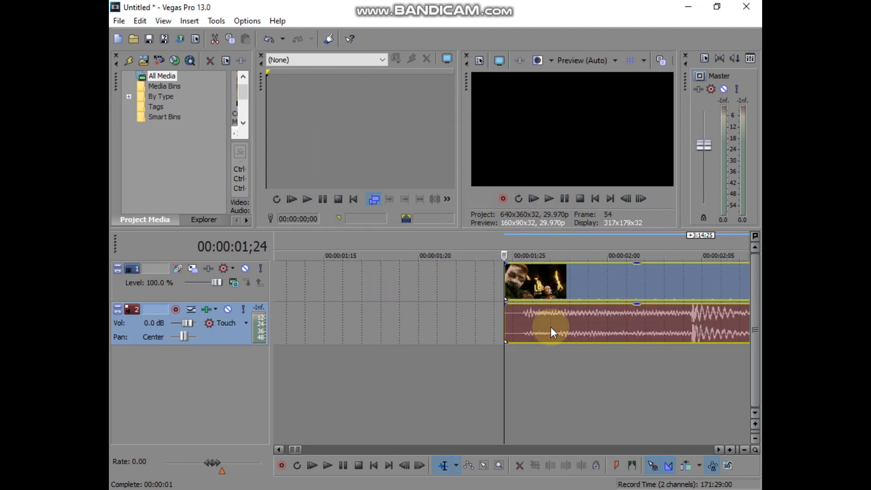
left_click(523, 320)
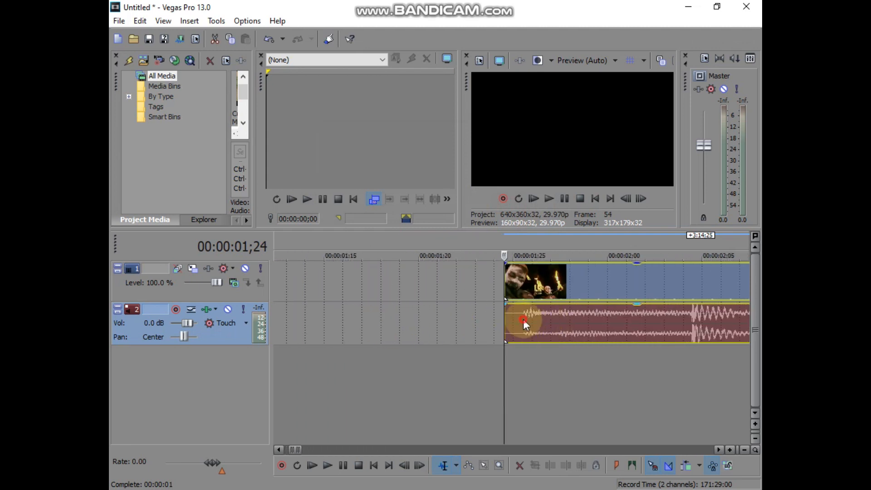
scroll(523, 322, "up", 4)
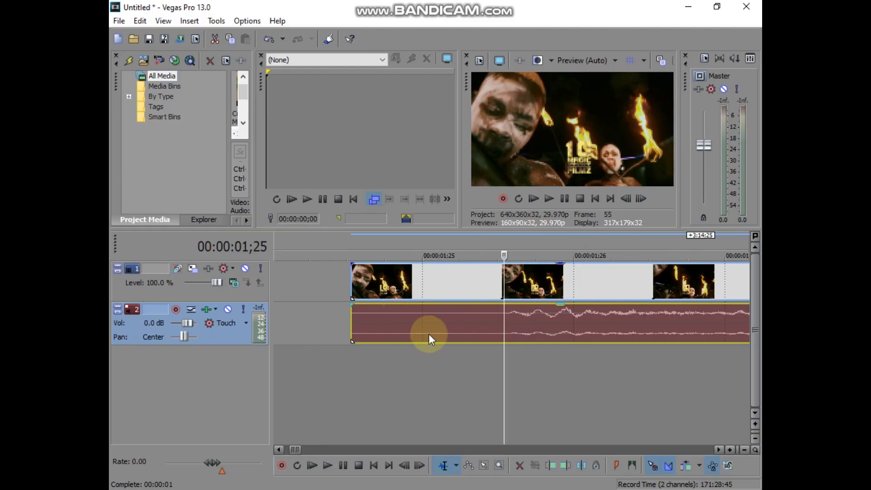
key("s")
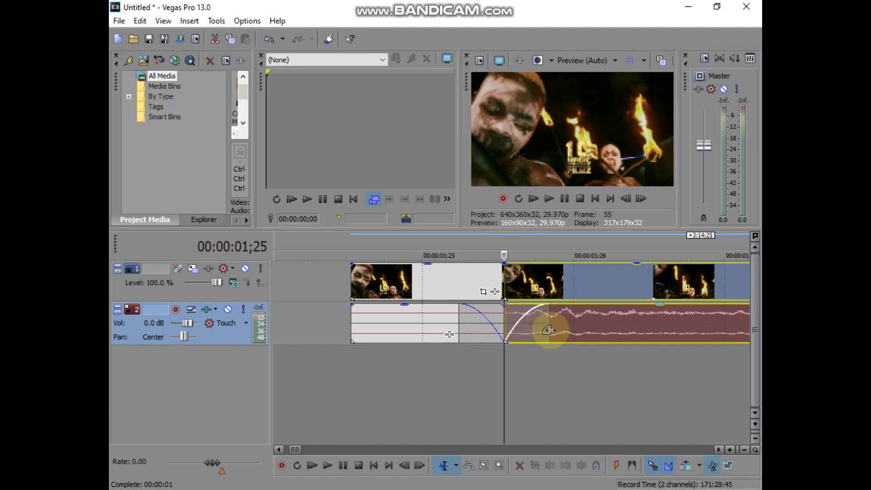
left_click(449, 325)
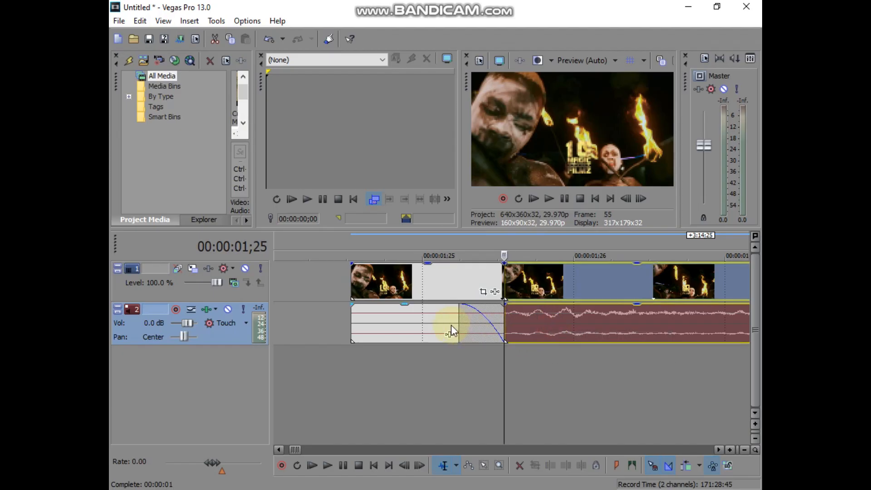
key("Delete")
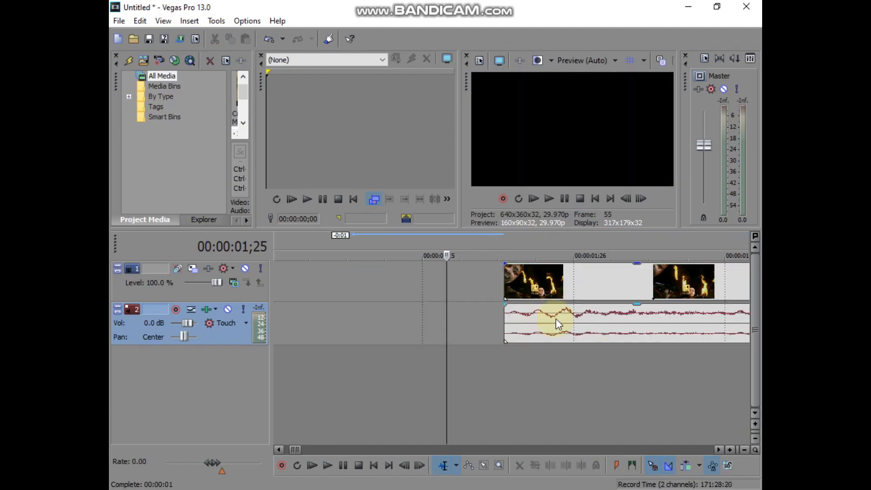
Play the trimmed music video from its start and listen to how the beat runs along the waveform.
scroll(556, 319, "down", 6)
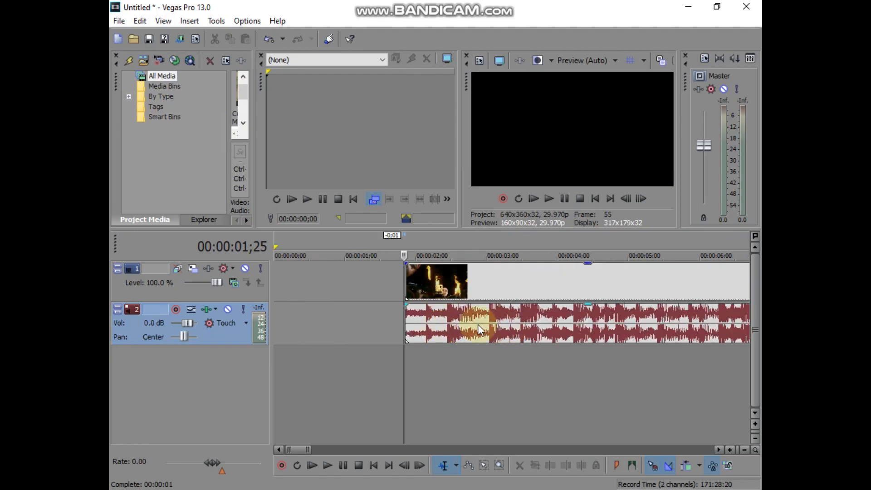
left_click(478, 325)
key("space")
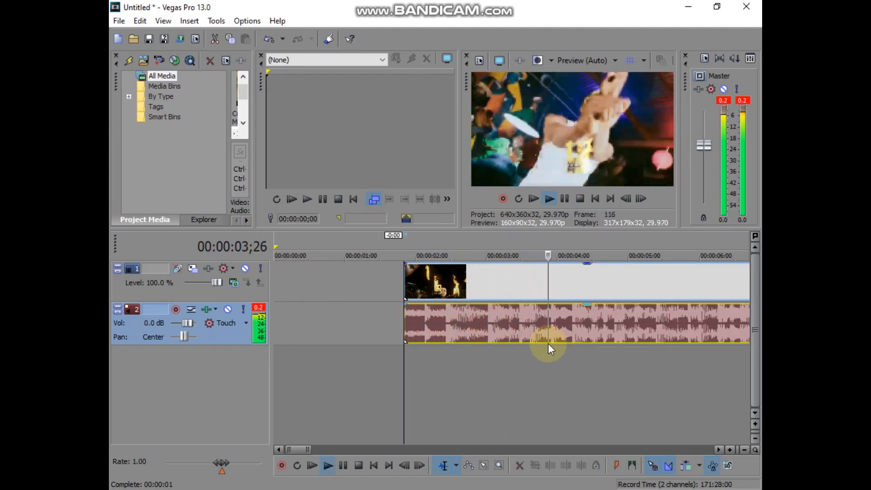
scroll(565, 330, "down", 4)
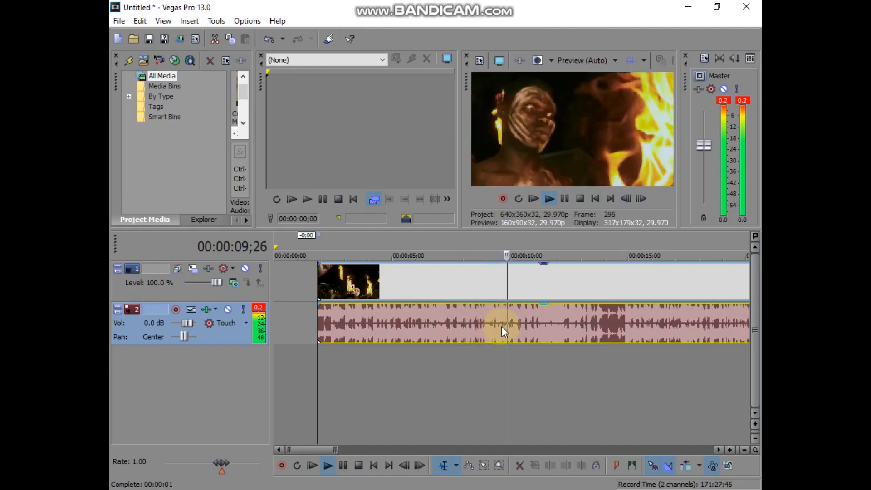
scroll(603, 323, "down", 1)
scroll(603, 322, "down", 1)
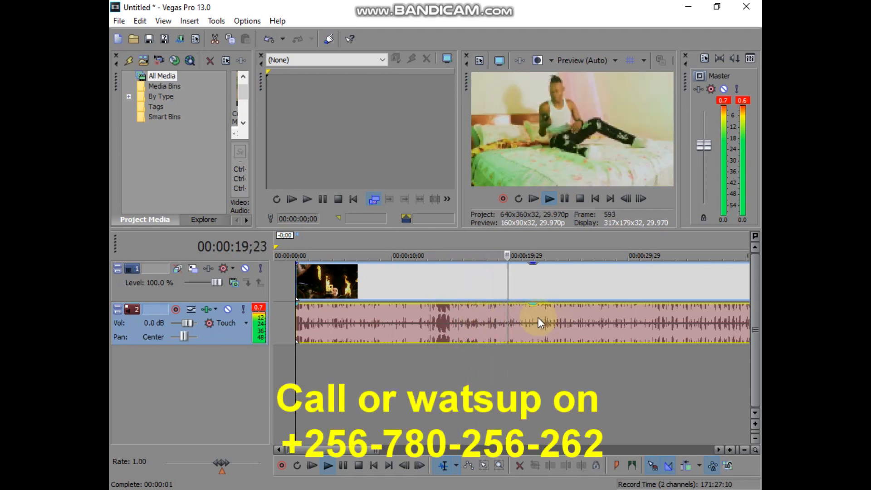
scroll(538, 317, "down", 2)
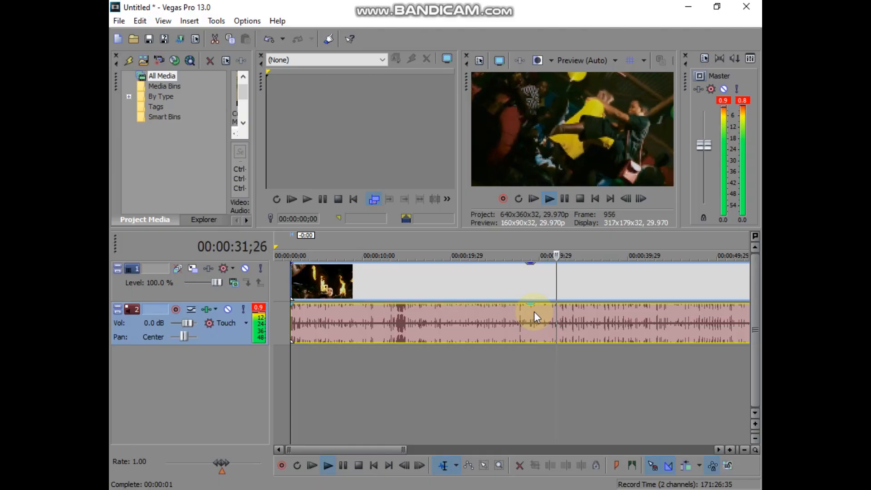
key("space")
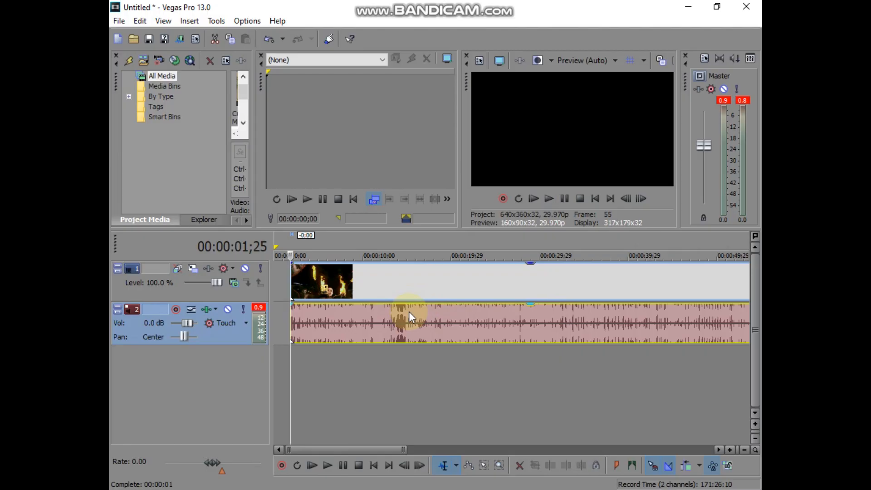
Play the music video again from its start, skip ahead, and stop with the cursor at 00:00:21;28 to locate the beat.
mouse_move(401, 305)
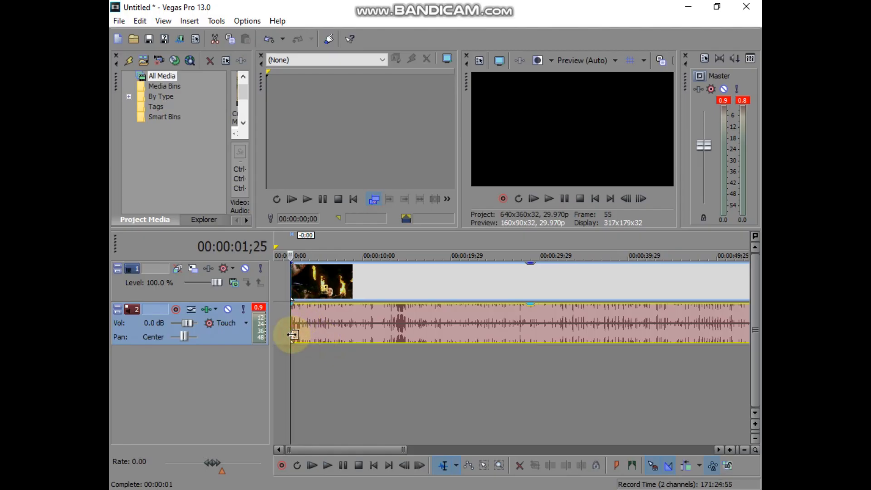
key("space")
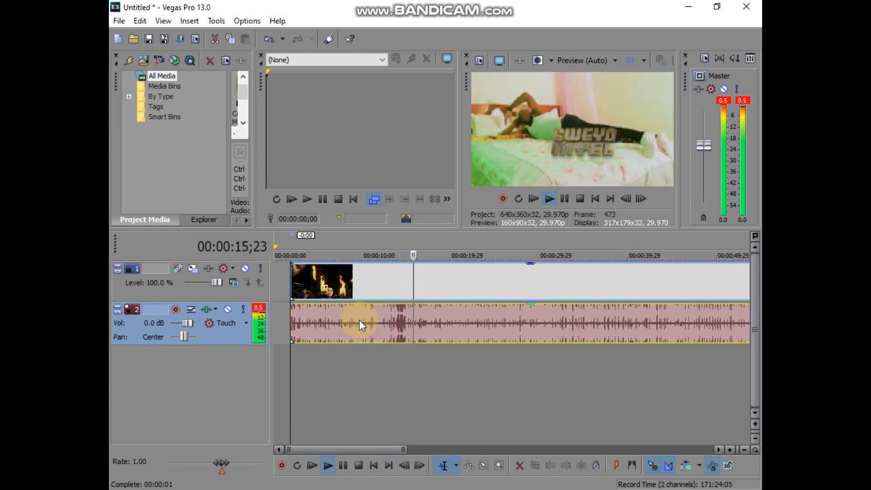
left_click(445, 317)
left_click(469, 321)
scroll(469, 320, "up", 5)
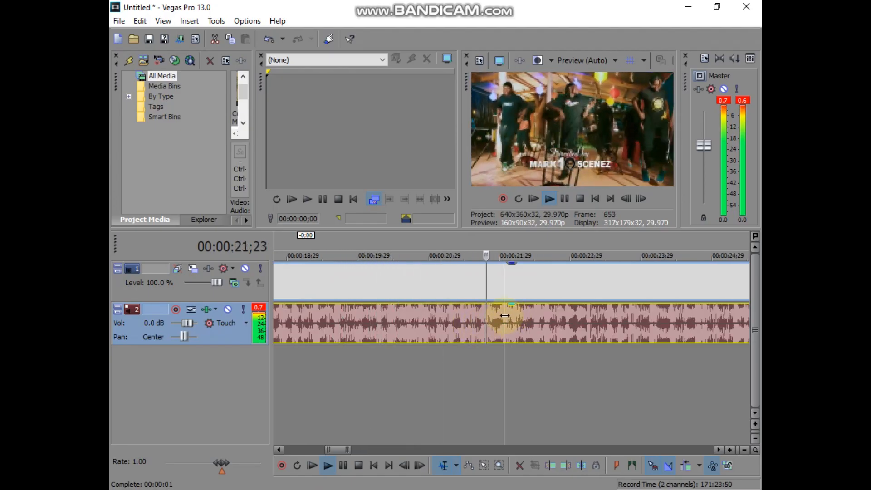
left_click(497, 319)
key("space")
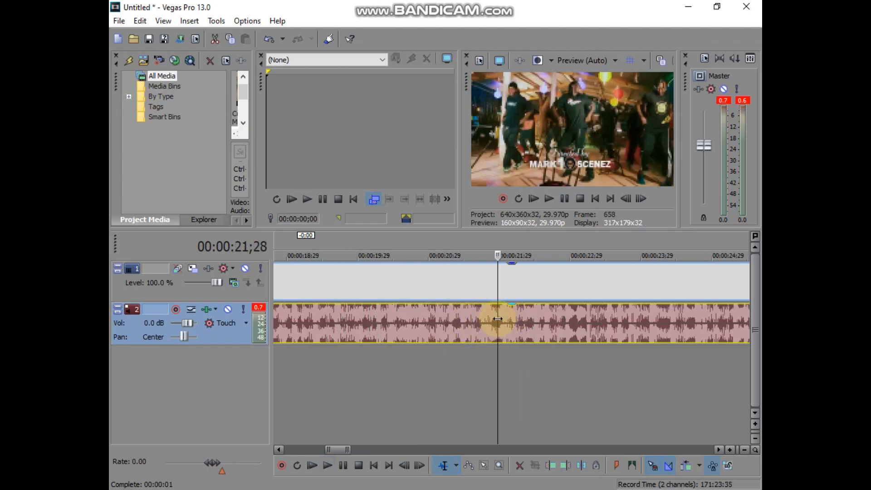
Check the beat at 00:00:22;00 by playing from it, and insert an unnamed marker exactly where its waveform starts.
scroll(497, 322, "up", 4)
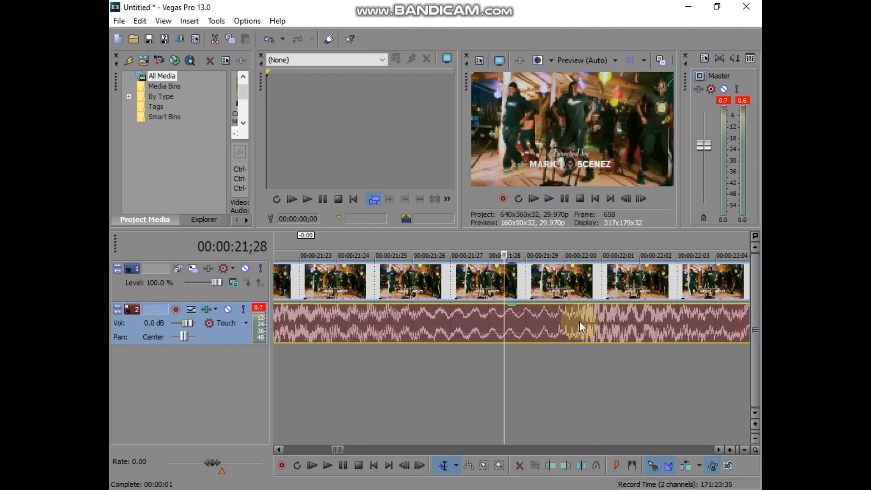
left_click(580, 317)
key("space")
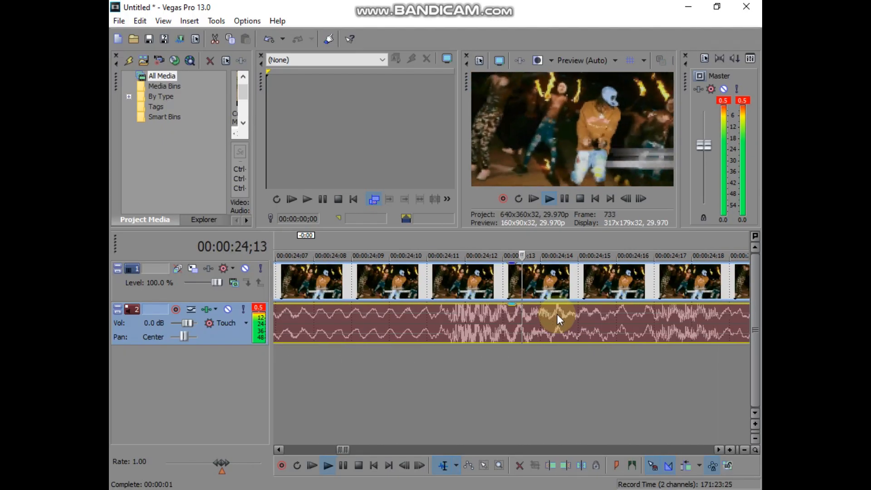
key("space")
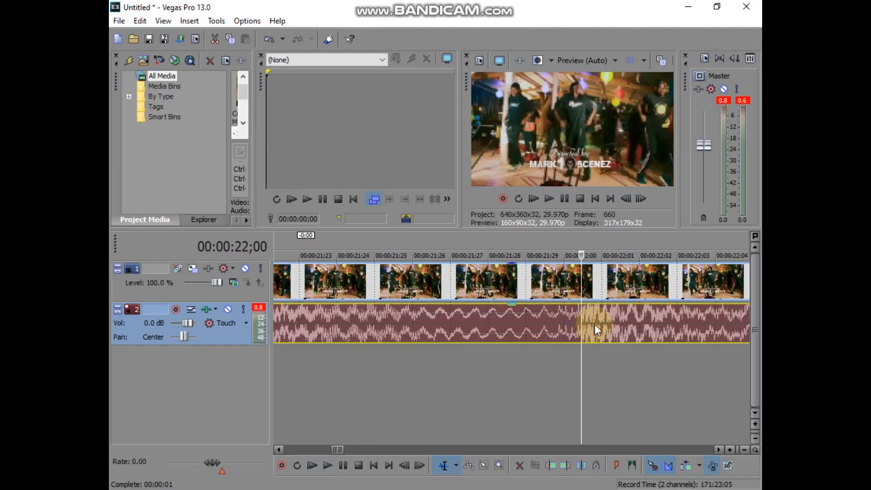
scroll(517, 332, "up", 1)
left_click(501, 316)
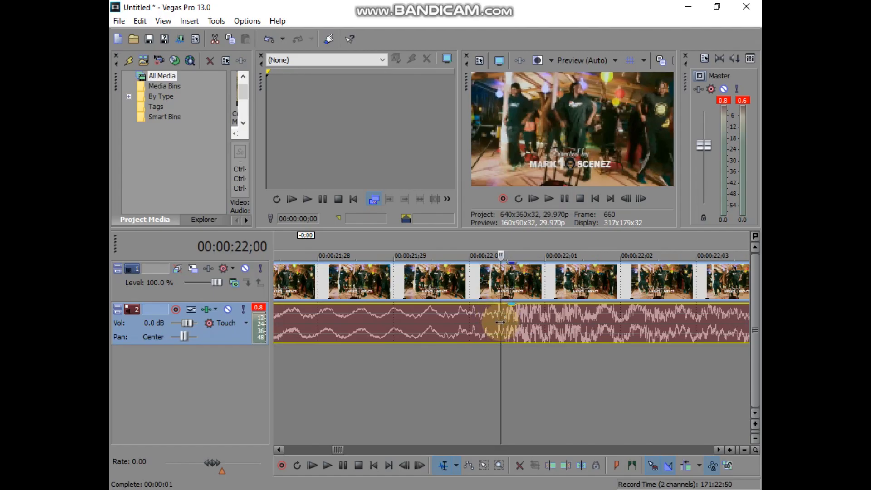
key("m")
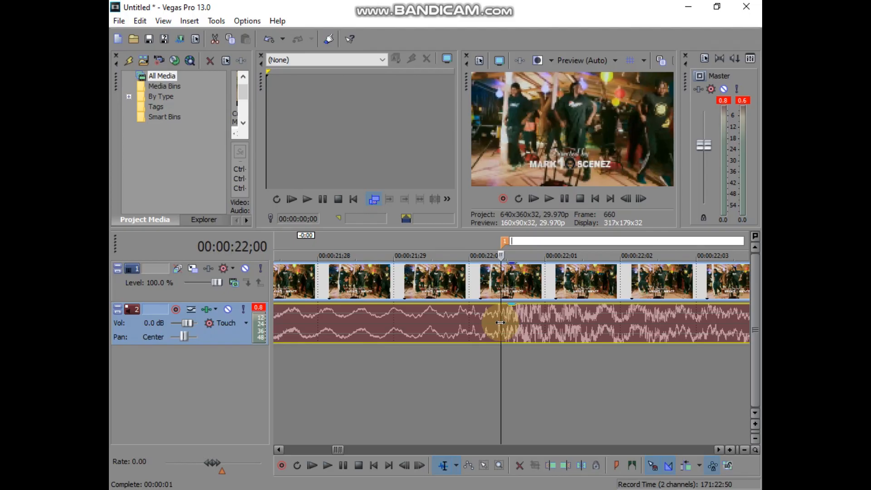
key("Return")
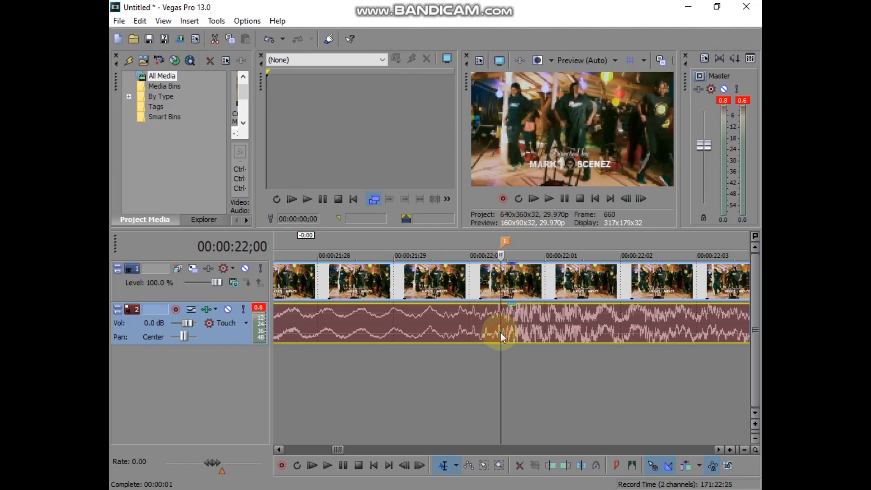
Switch to the Everything file search and look up files matching "xtended".
left_click(688, 7)
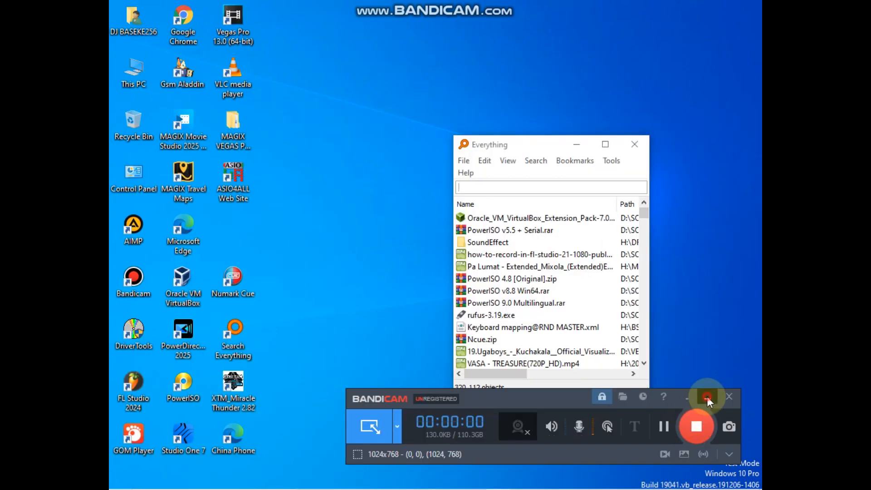
left_click(707, 396)
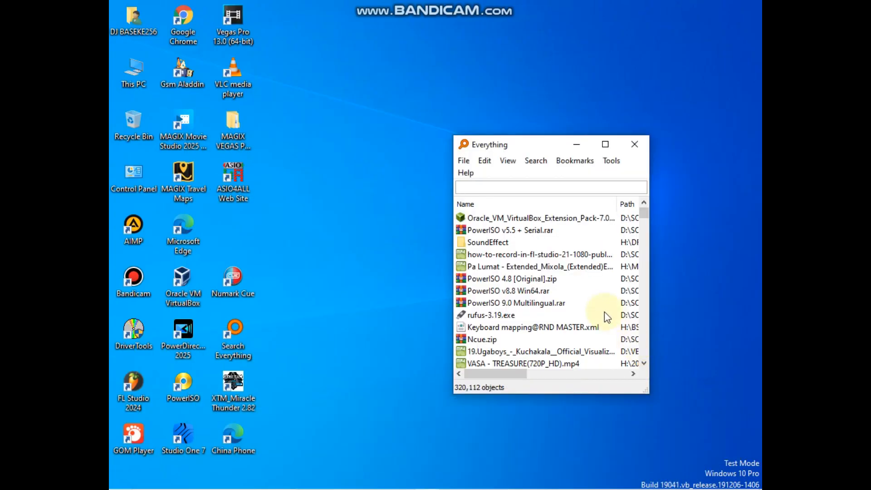
left_click_drag(481, 136, 546, 149)
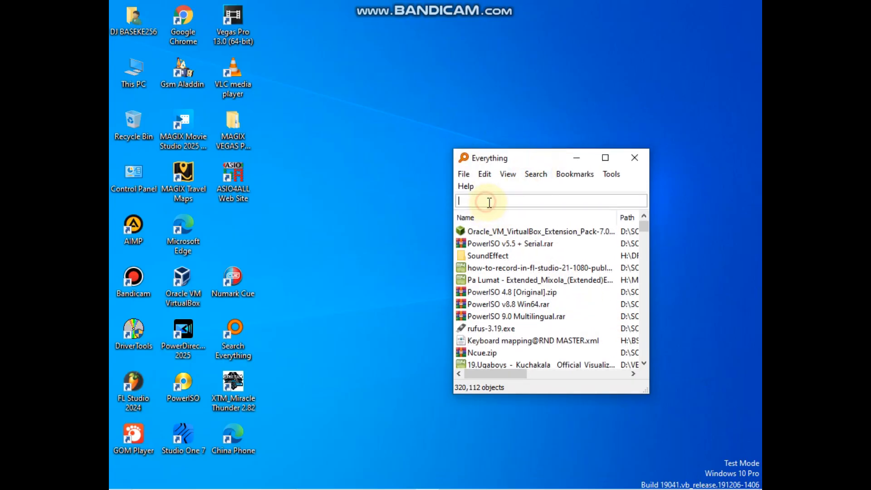
type("xtended")
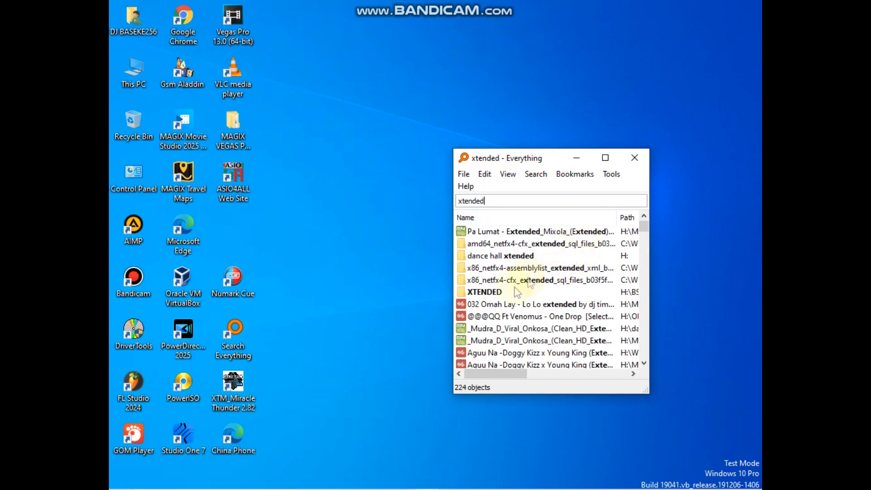
Find the video "Bledy Miles Mixola & Bal Boi_-_Pa Gurup(Extended)" and add it to new Vegas Pro tracks below the first video, starting at marker 1.
left_click(503, 304)
scroll(502, 307, "down", 2)
scroll(502, 307, "down", 8)
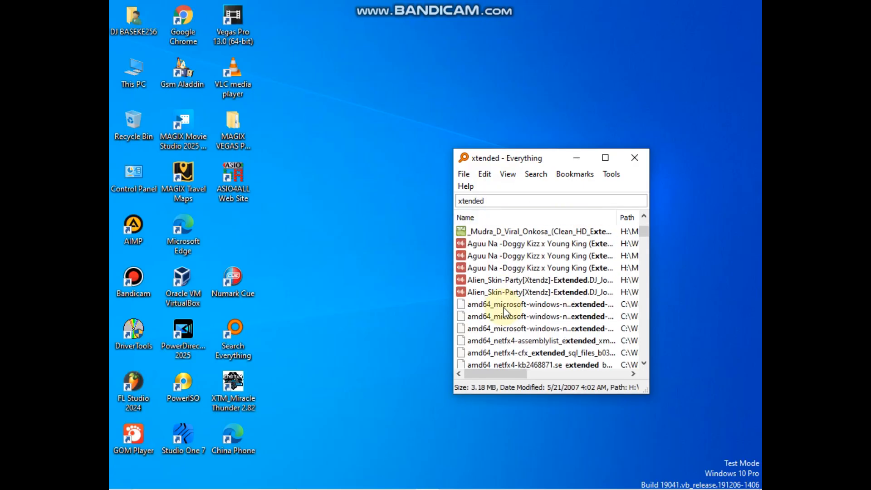
scroll(511, 311, "down", 3)
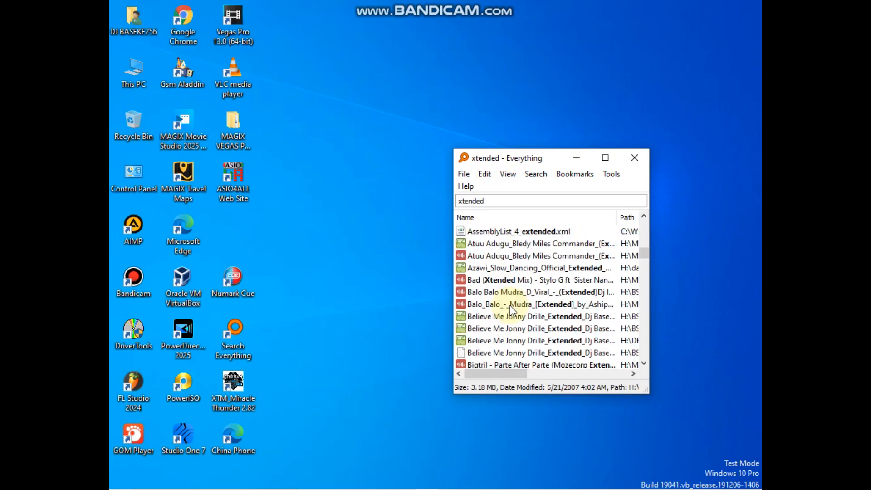
scroll(512, 311, "down", 1)
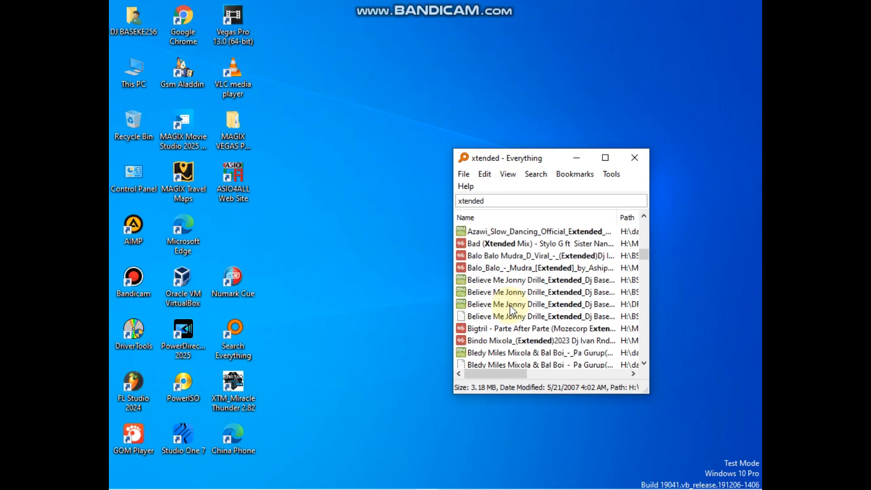
scroll(511, 312, "down", 2)
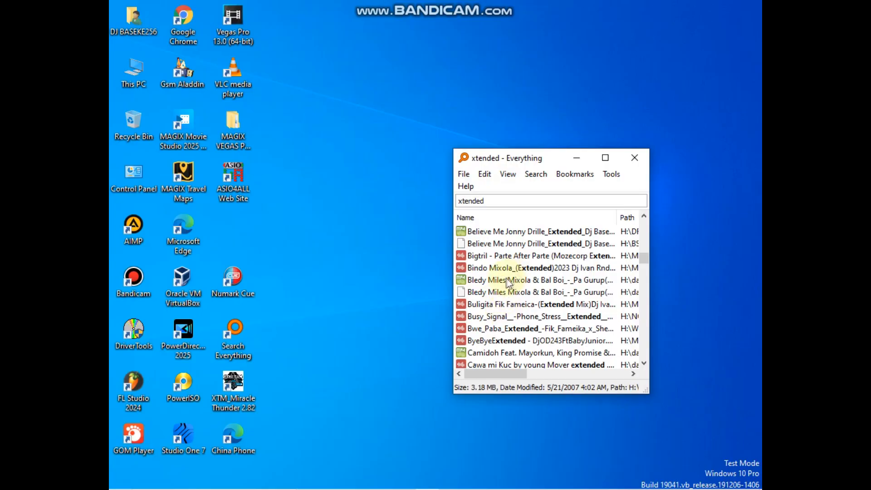
left_click(508, 280)
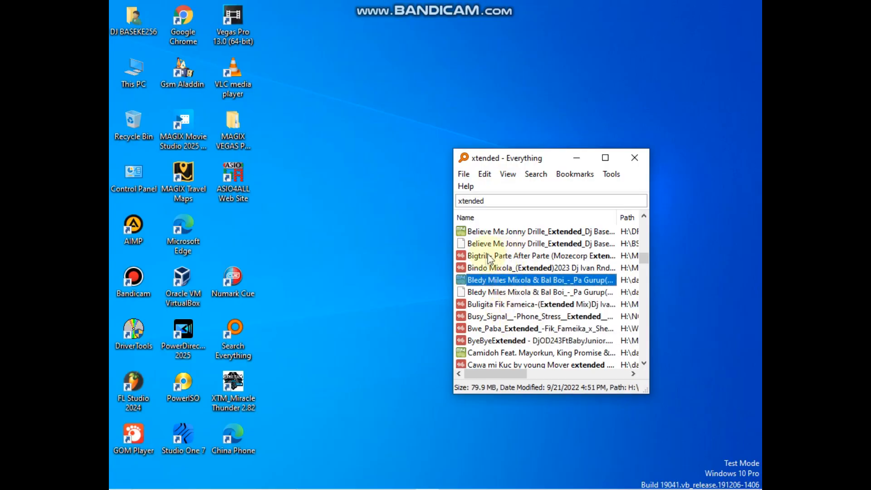
left_click_drag(515, 156, 510, 159)
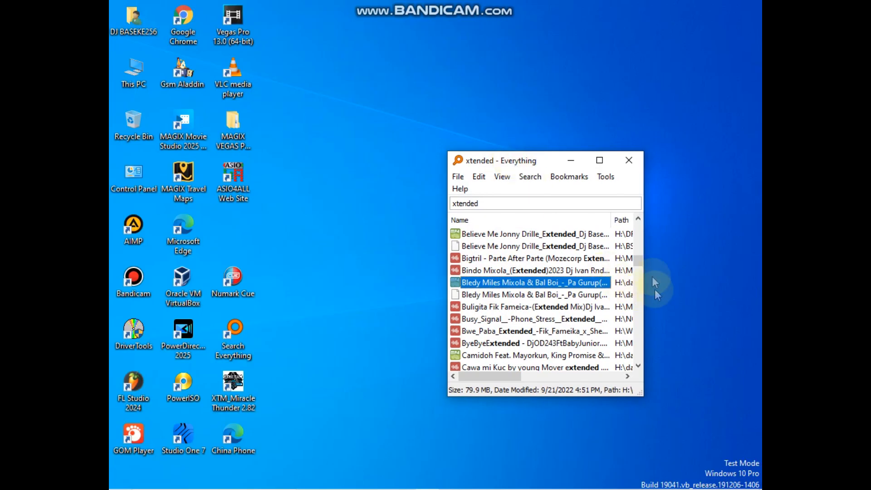
left_click_drag(492, 282, 532, 402)
Move the second video so its waveform begins at marker 1, and trim its silent start up to the marker.
scroll(527, 404, "up", 3)
scroll(529, 405, "up", 5)
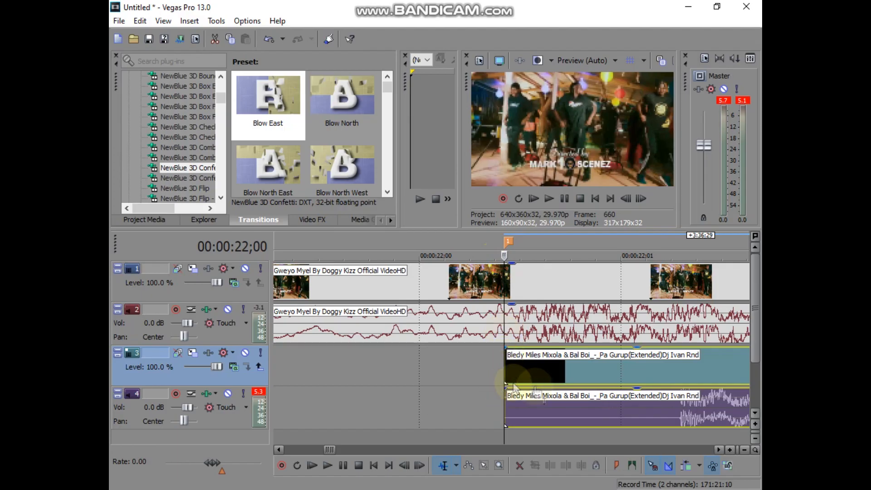
left_click_drag(666, 407, 493, 417)
left_click_drag(569, 413, 562, 415)
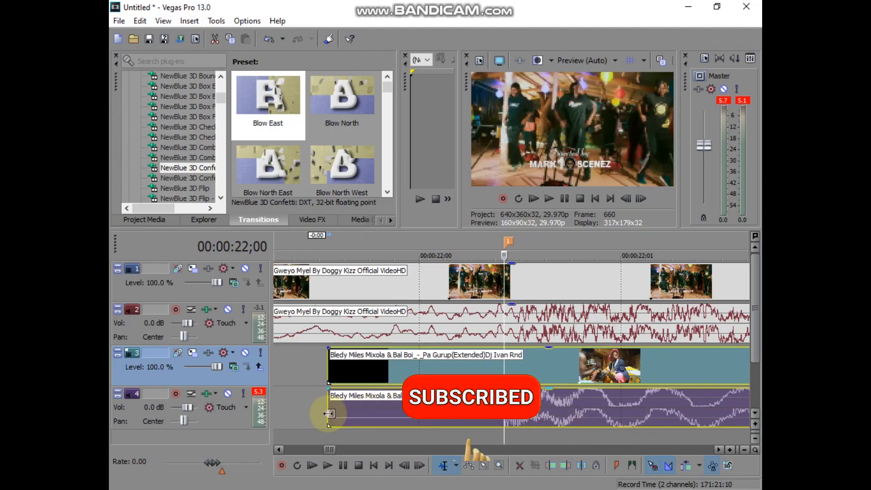
left_click_drag(328, 413, 506, 421)
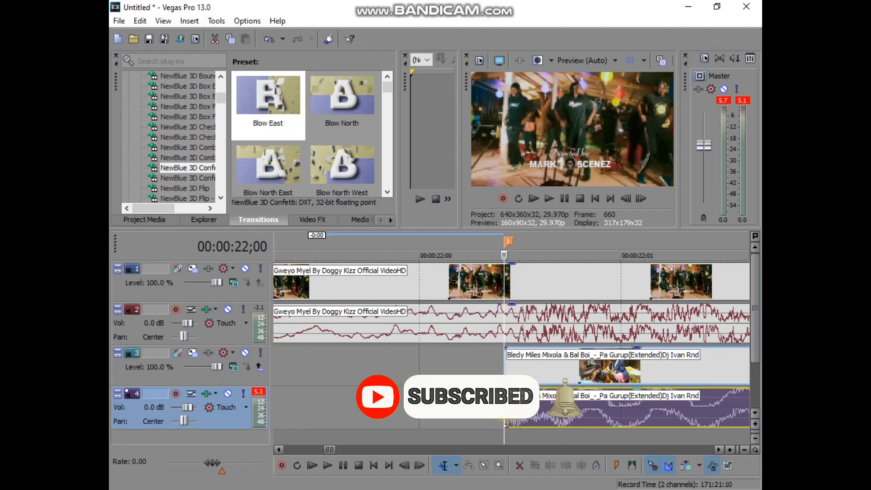
Play both music videos together from 00:00:21;07 across marker 1 to check that their beats match.
scroll(518, 404, "down", 3)
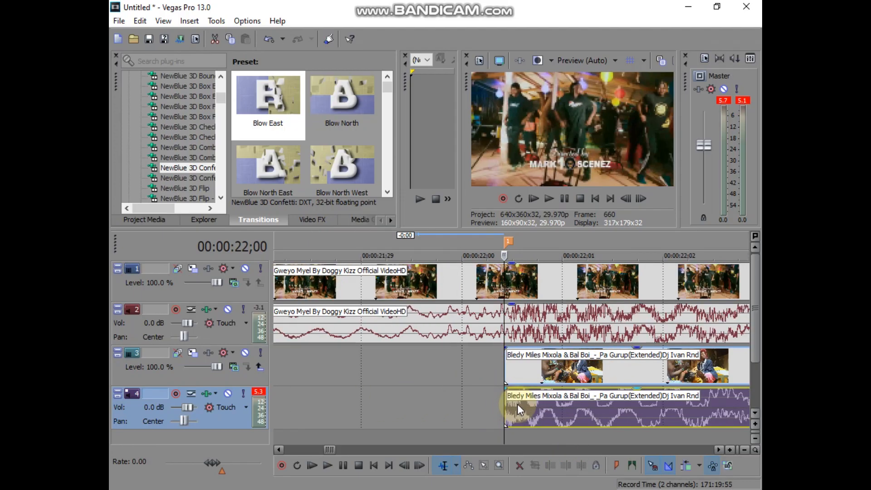
scroll(546, 398, "down", 3)
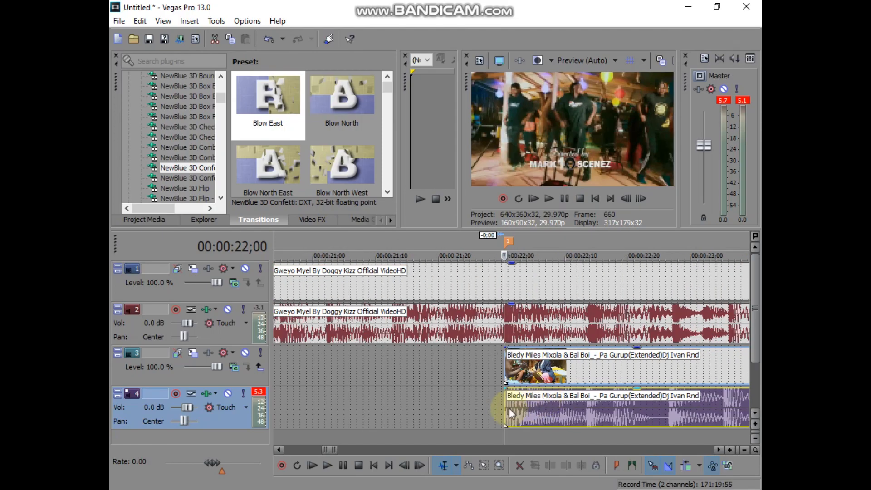
left_click(474, 407)
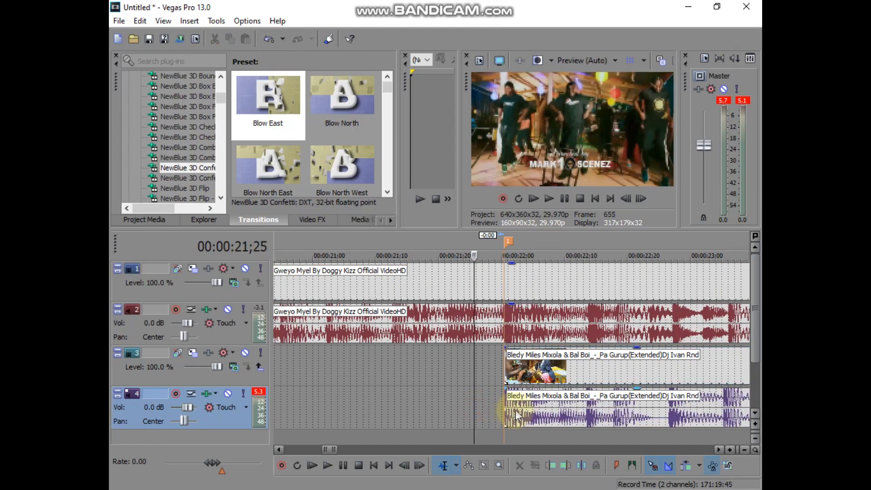
scroll(517, 409, "down", 2)
left_click(467, 409)
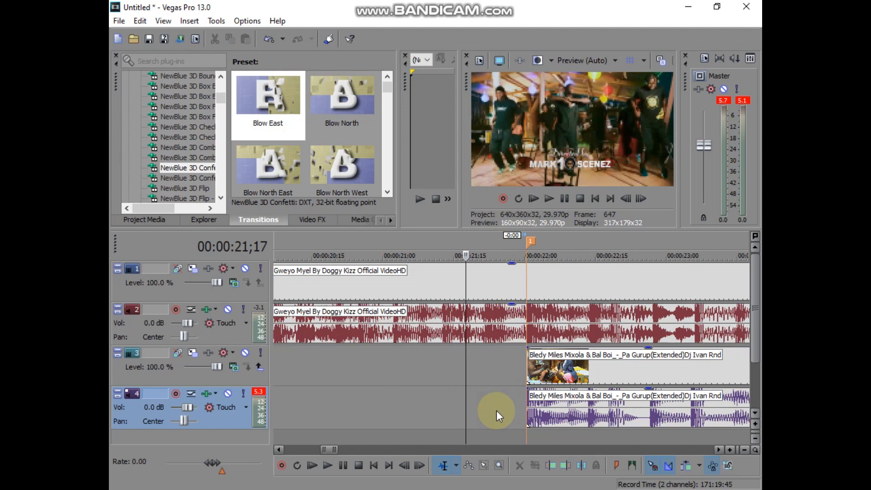
left_click(417, 414)
key("space")
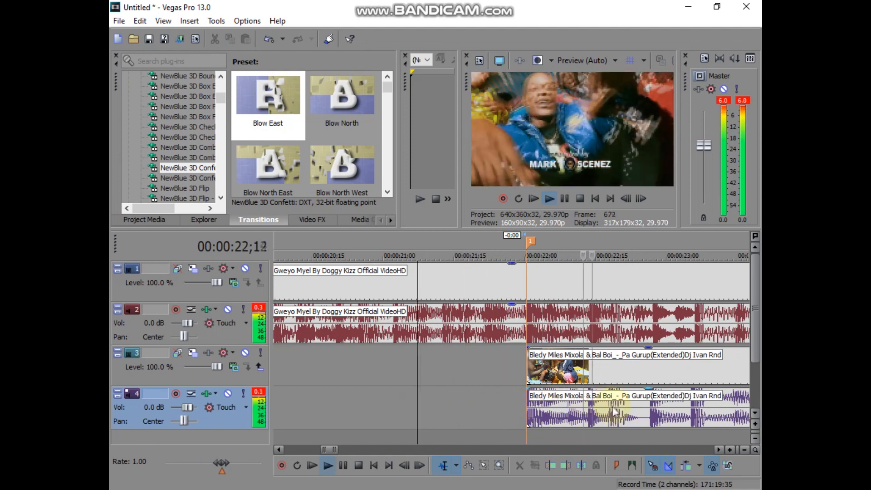
key("space")
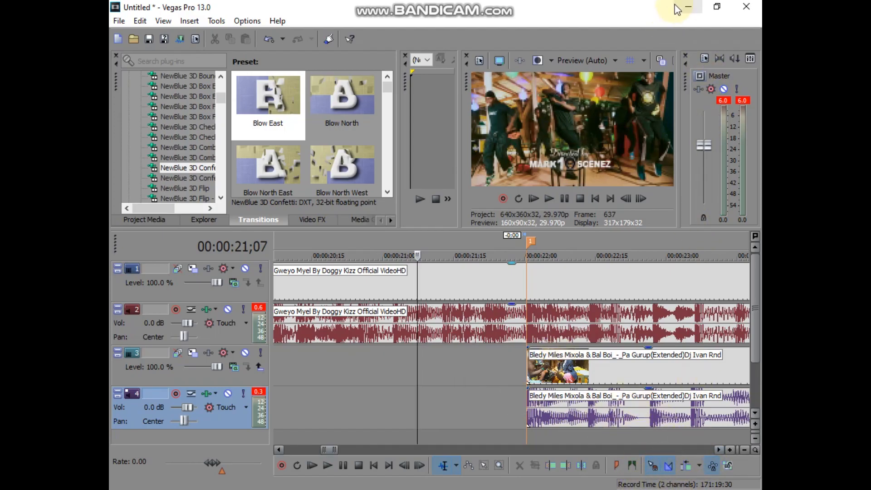
Lower the Windows speaker volume to 29.
left_click(688, 6)
left_click(683, 479)
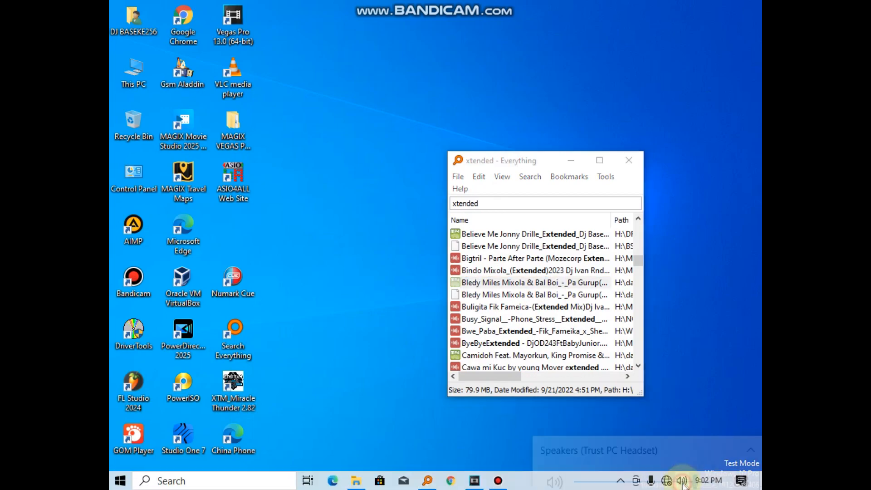
left_click_drag(676, 453, 617, 454)
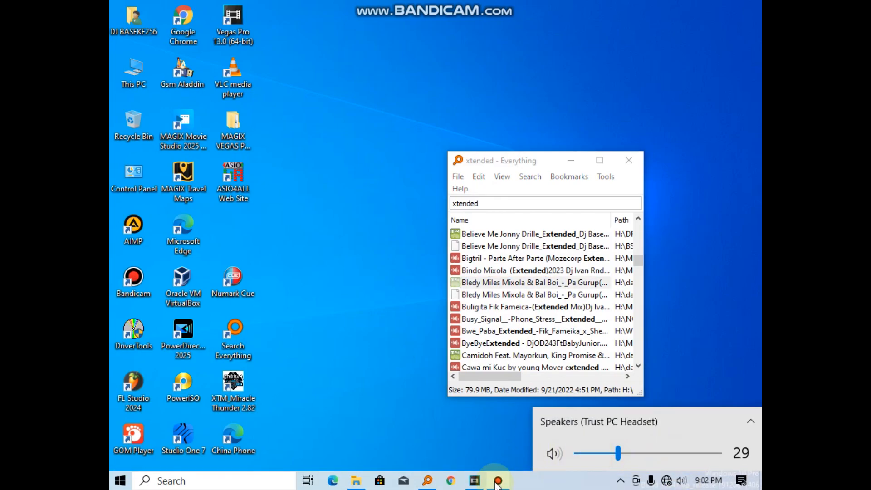
Return to Vegas Pro and play both music videos from marker 1 to hear how their beats line up.
left_click(474, 481)
left_click(526, 390)
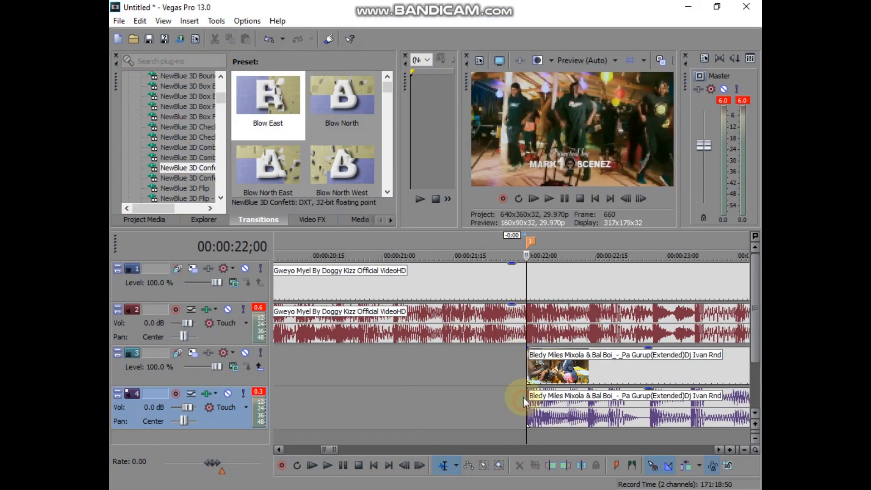
key("space")
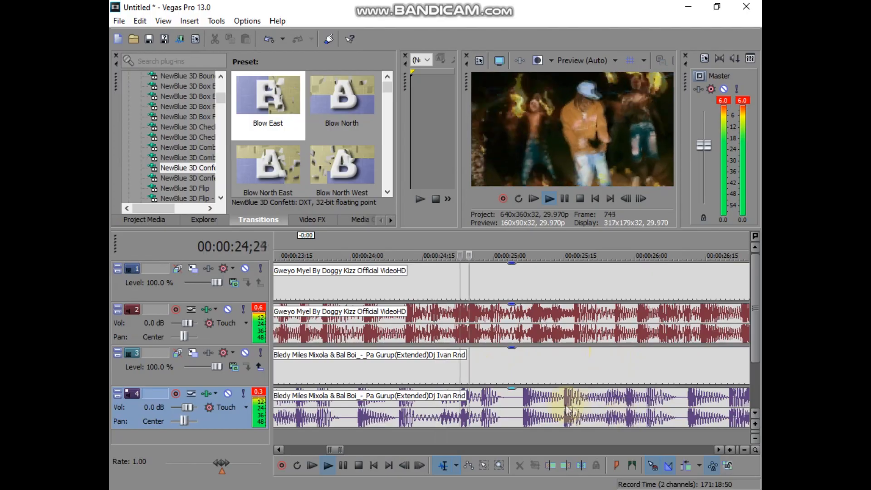
key("space")
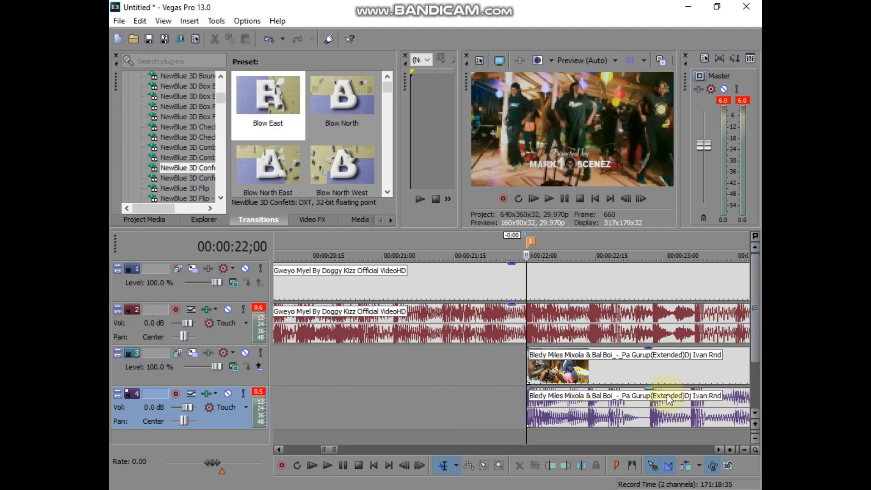
Examine the beats along the second video's waveform between marker 1 and about 00:00:23;25.
left_click(596, 409)
left_click(431, 411)
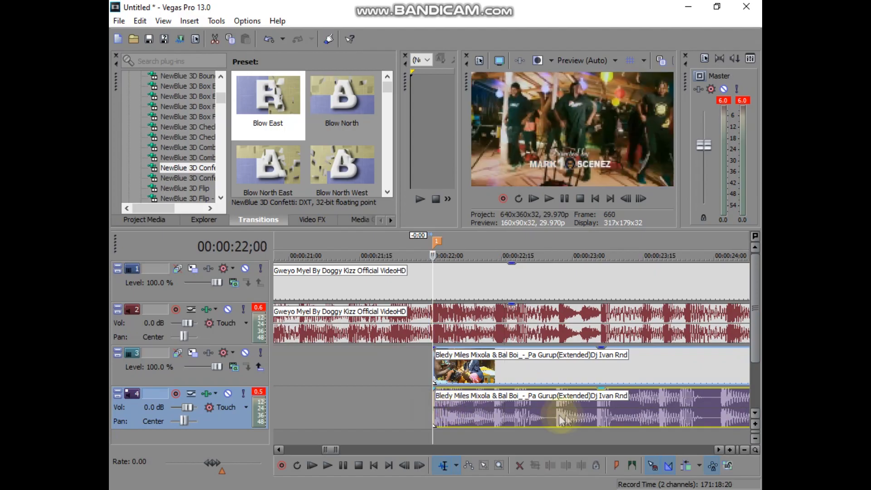
left_click(575, 411)
scroll(592, 410, "down", 1)
scroll(592, 410, "up", 1)
left_click(625, 407)
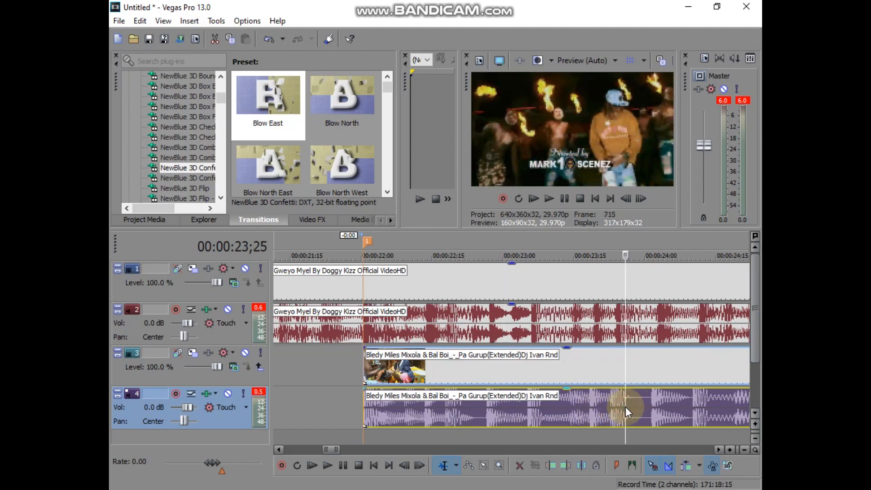
left_click(563, 410)
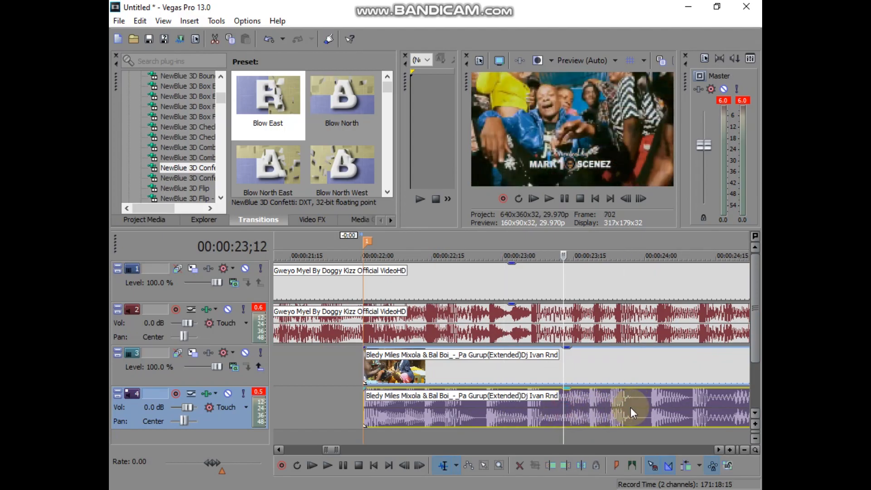
scroll(631, 407, "up", 2)
left_click(462, 404)
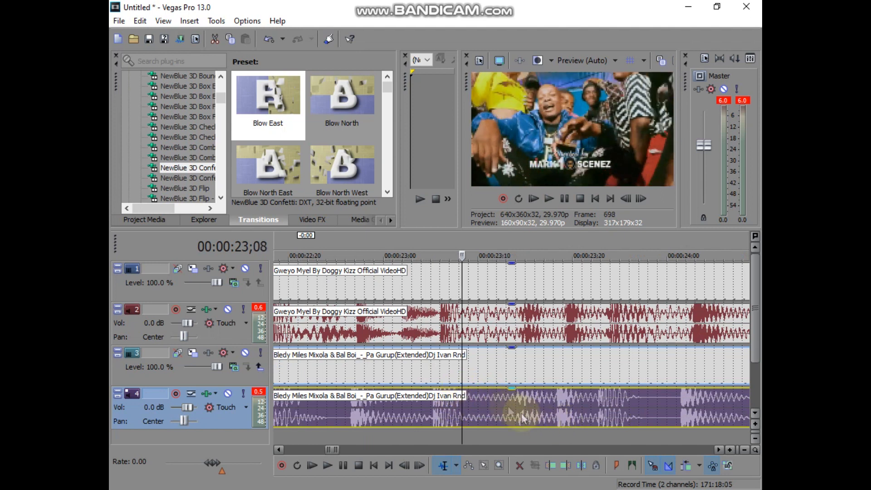
Compare where the beat near 00:00:23;06 starts in the waveforms of both audio tracks.
left_click(439, 318)
scroll(439, 318, "up", 3)
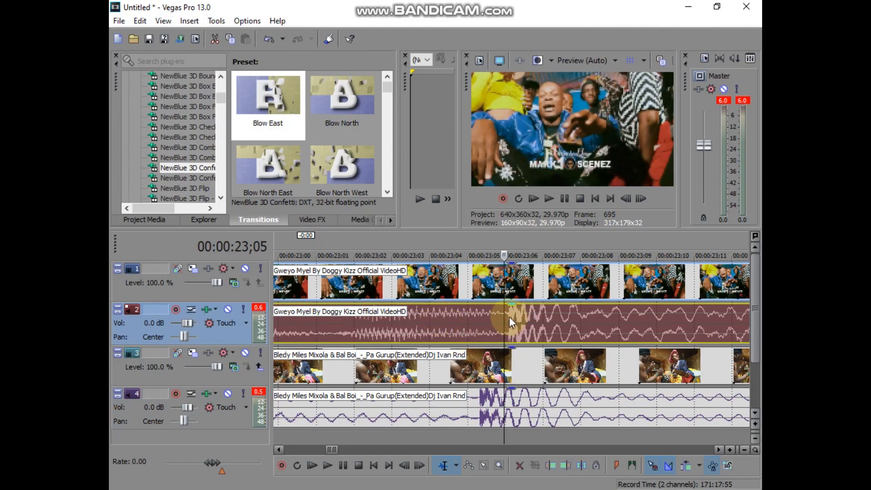
left_click(507, 315)
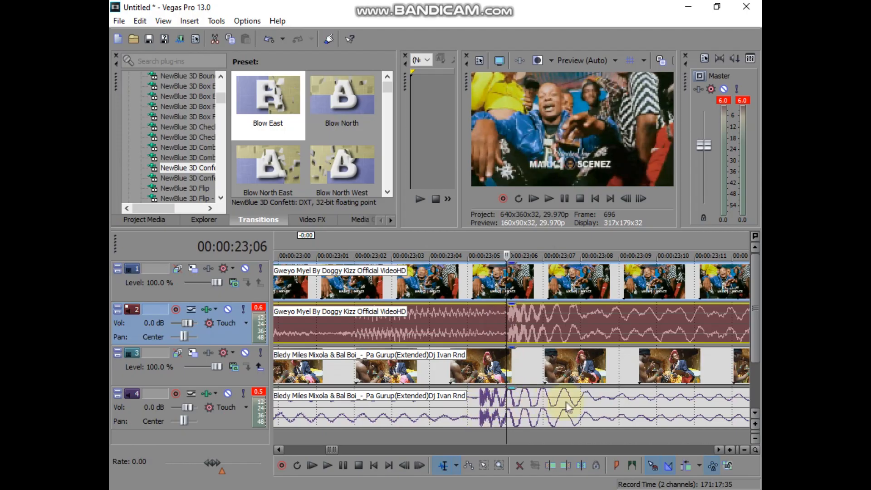
left_click(584, 399)
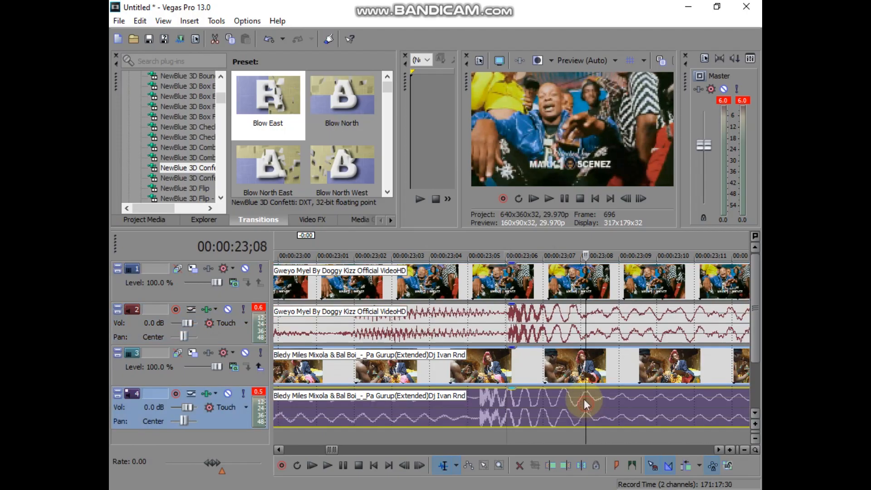
left_click(509, 314)
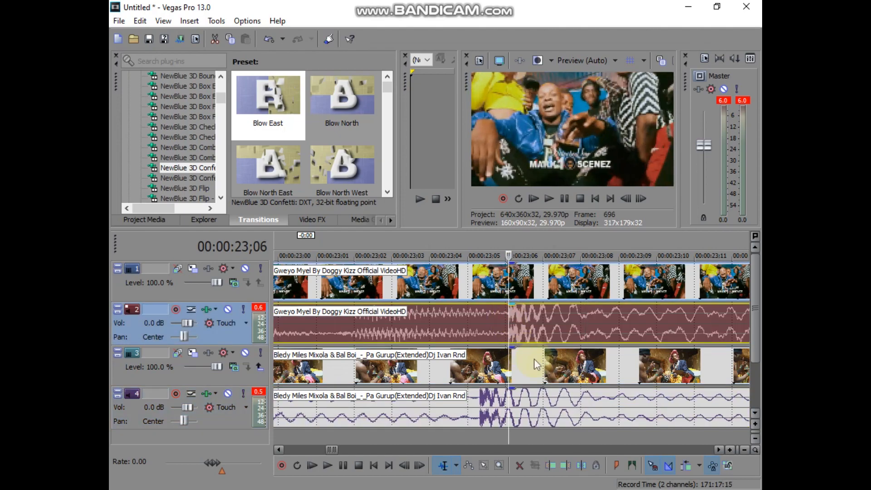
left_click(591, 402)
Examine the first video's waveform following the beat at 00:00:23;06 against the second video's audio.
scroll(563, 397, "down", 2)
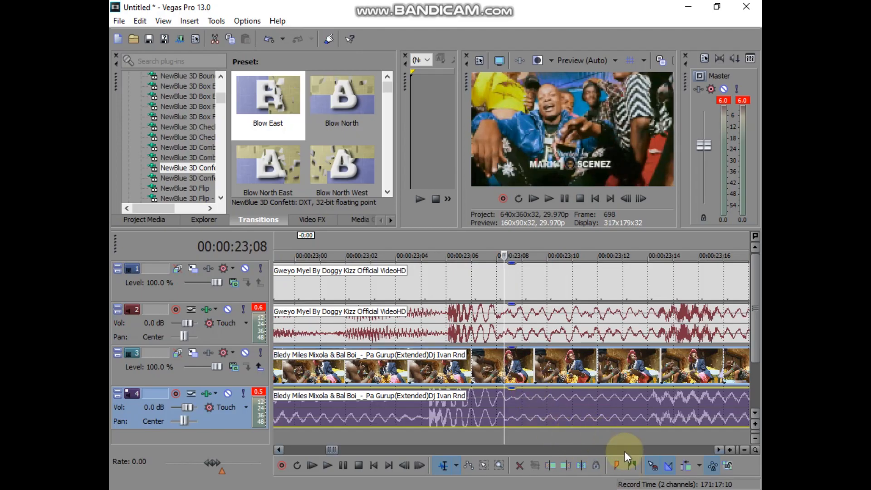
left_click(449, 327)
left_click(567, 326)
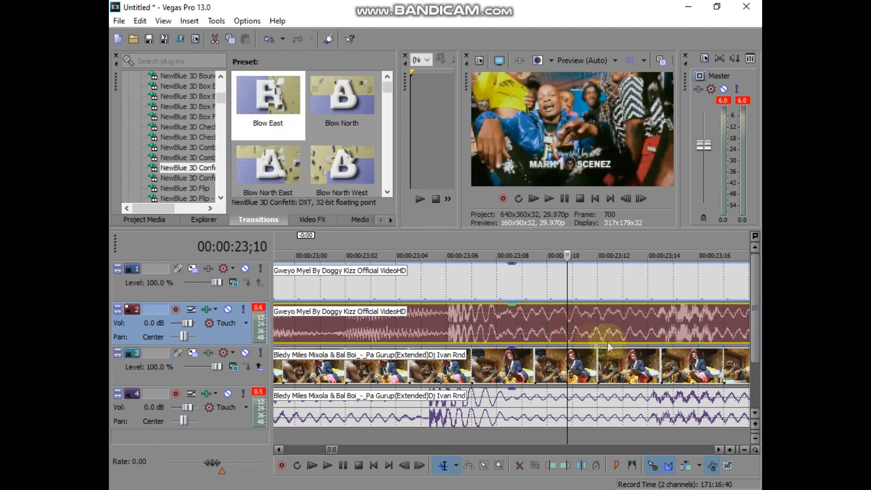
left_click(644, 327)
scroll(643, 327, "up", 1)
left_click(456, 328)
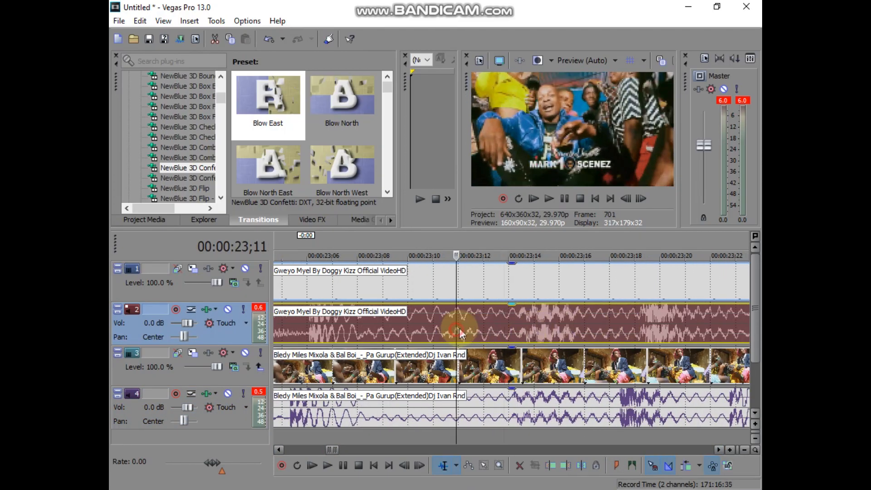
Compare the beats of both audio tracks between about 00:00:23;03 and 00:00:23;14, placing the cursor on the first video's waveform.
scroll(468, 330, "down", 1)
left_click(409, 323)
scroll(432, 323, "down", 1)
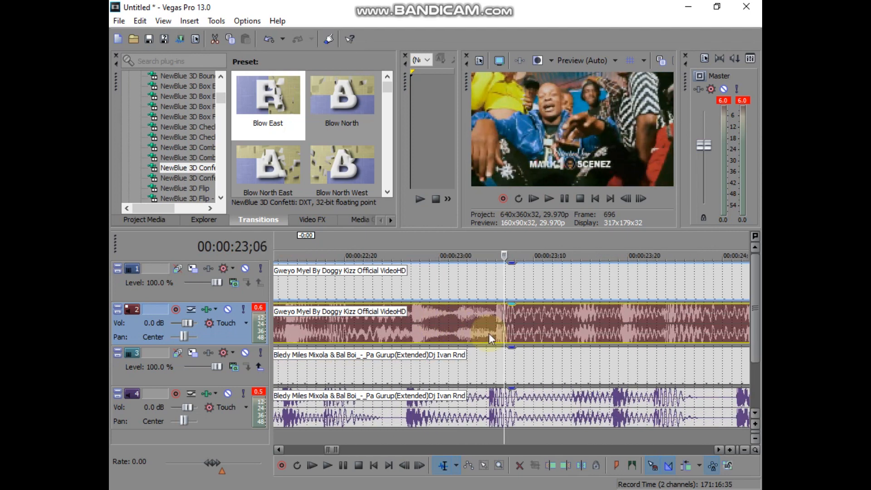
left_click(492, 333)
scroll(491, 333, "up", 1)
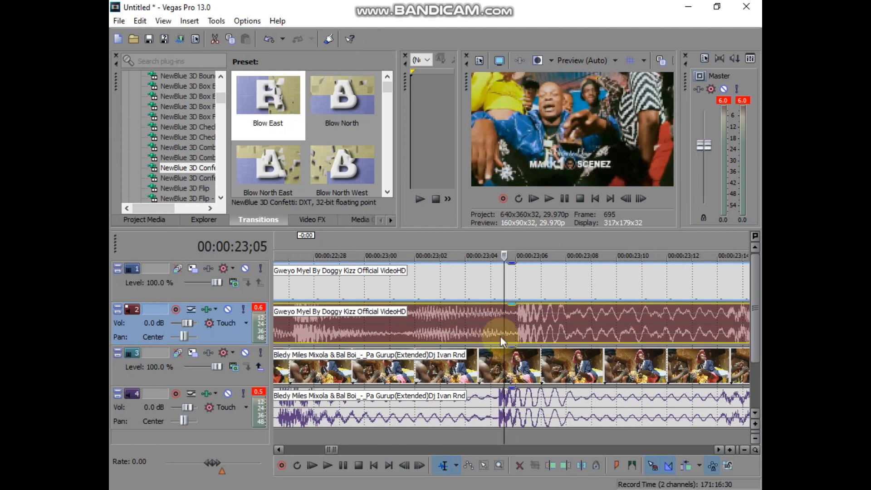
left_click(548, 332)
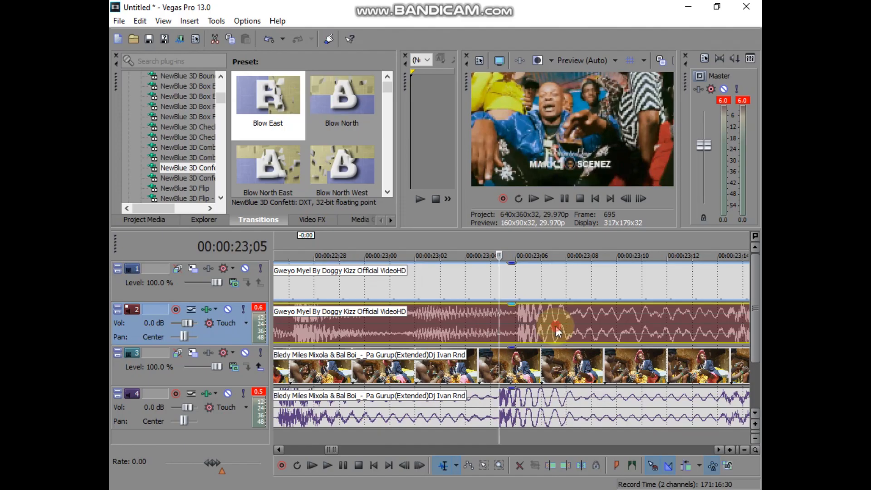
scroll(548, 331, "down", 1)
left_click(458, 323)
scroll(474, 323, "down", 1)
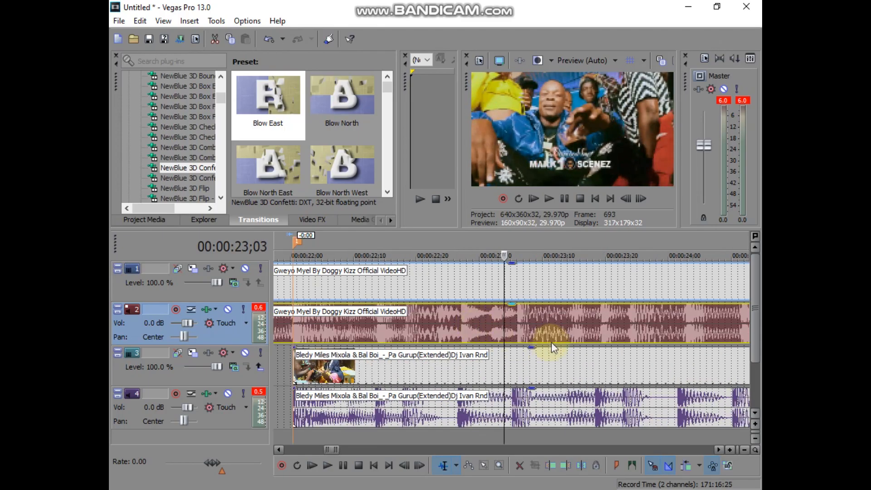
left_click(568, 333)
scroll(568, 333, "up", 1)
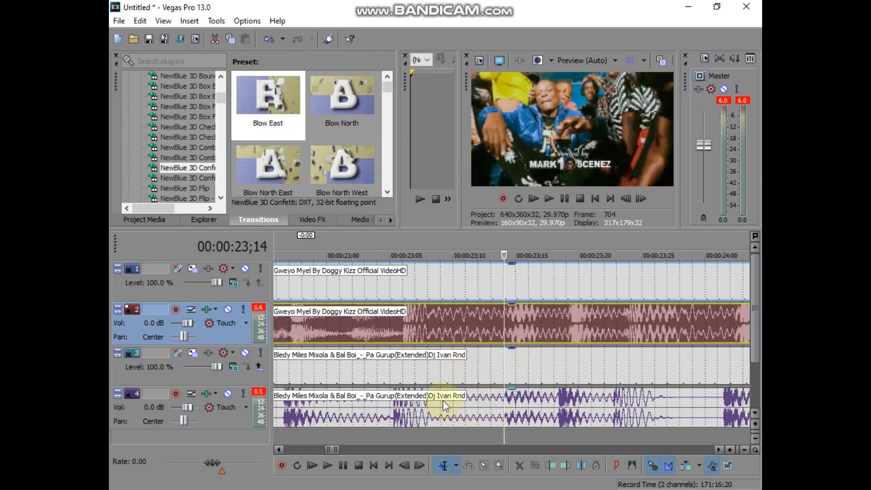
Examine the second video's waveform around 00:00:23;29 for the beats on either side of its quiet gap.
scroll(486, 390, "down", 2)
left_click(548, 408)
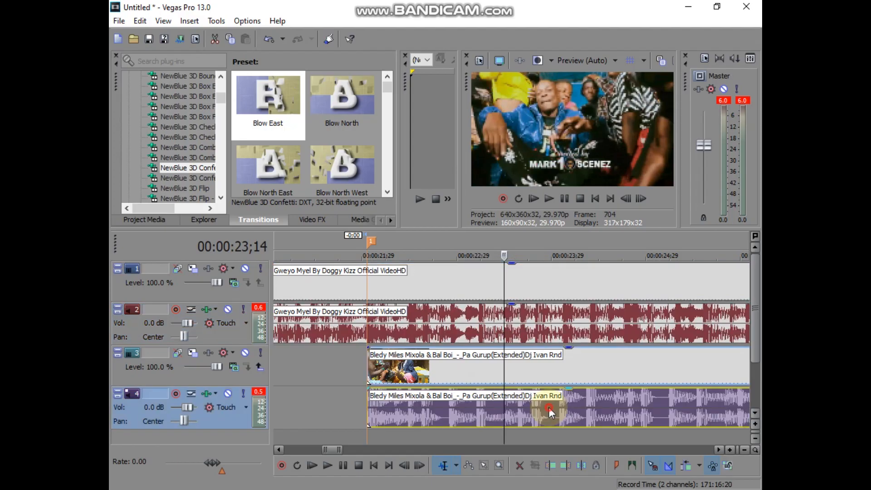
scroll(548, 408, "up", 2)
scroll(535, 408, "up", 1)
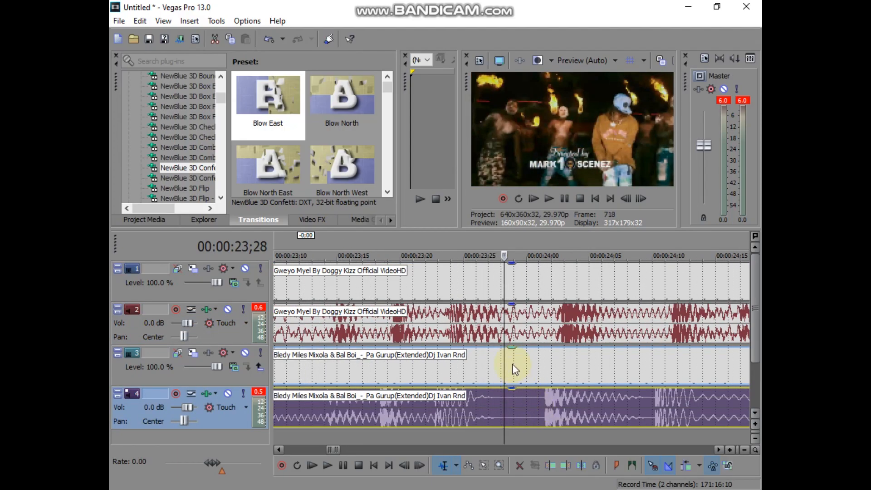
left_click(520, 409)
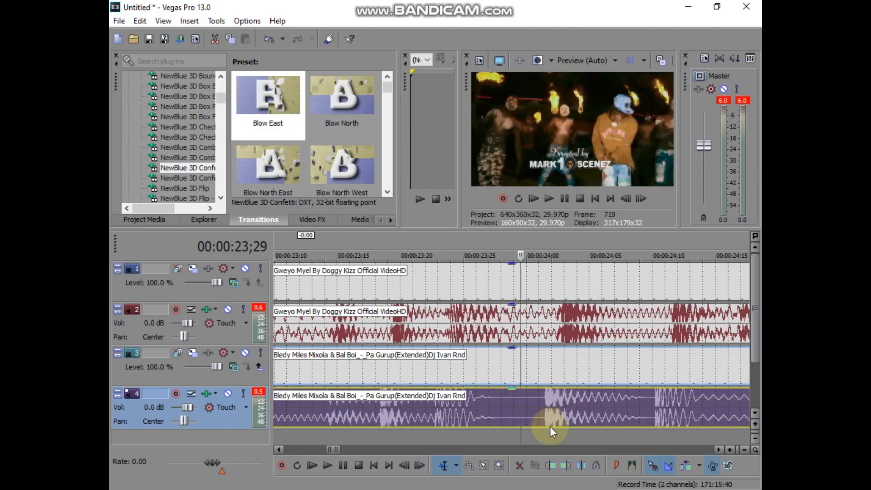
left_click(493, 415)
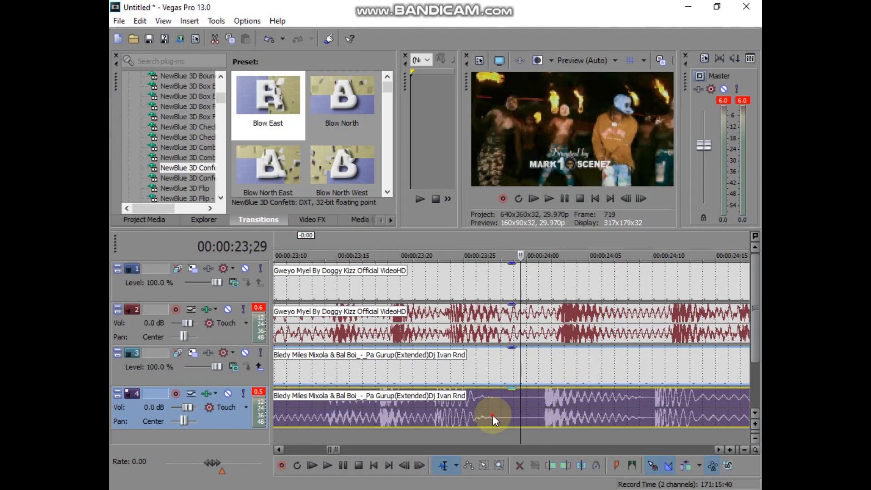
scroll(504, 413, "down", 3)
scroll(475, 412, "down", 3)
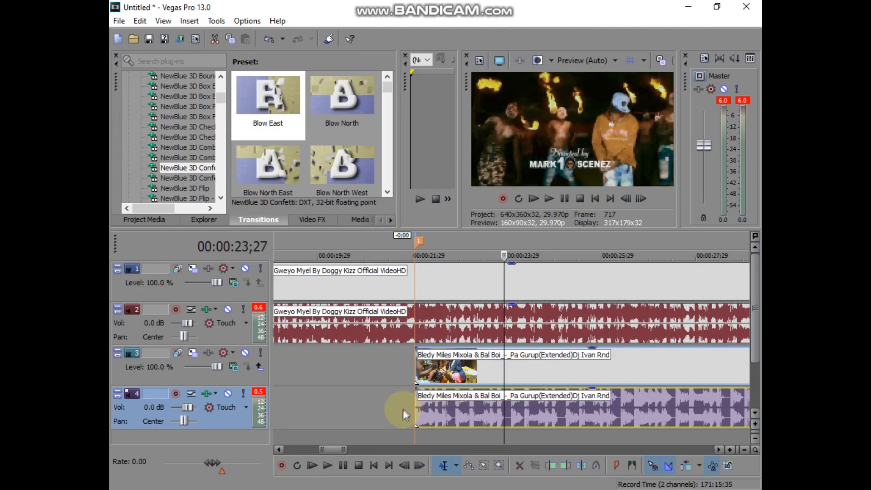
left_click(476, 414)
scroll(504, 417, "up", 2)
left_click(565, 412)
scroll(565, 412, "up", 3)
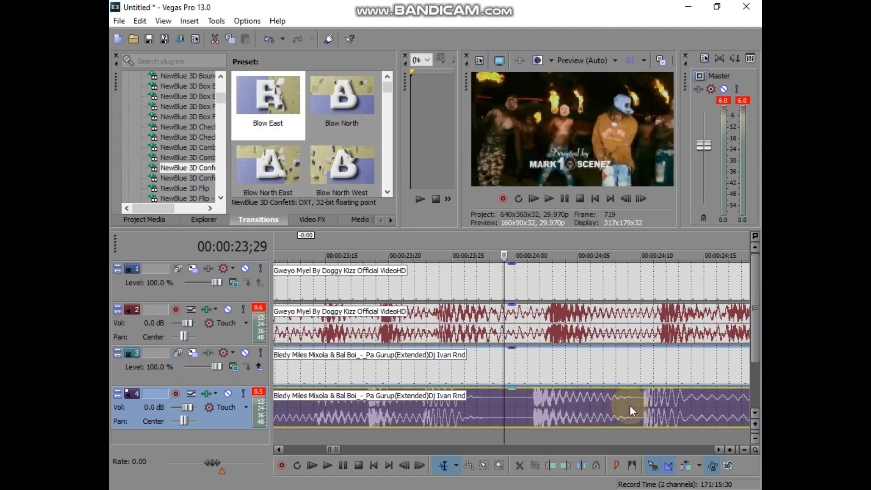
Examine the second video's beats further along its waveform, between about 00:00:26 and 00:00:31;11.
scroll(631, 406, "down", 4)
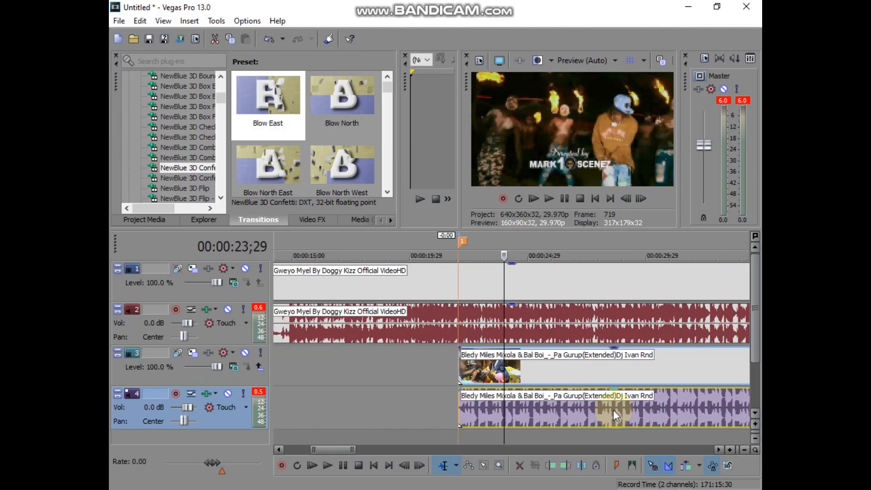
left_click(598, 407)
scroll(598, 406, "up", 3)
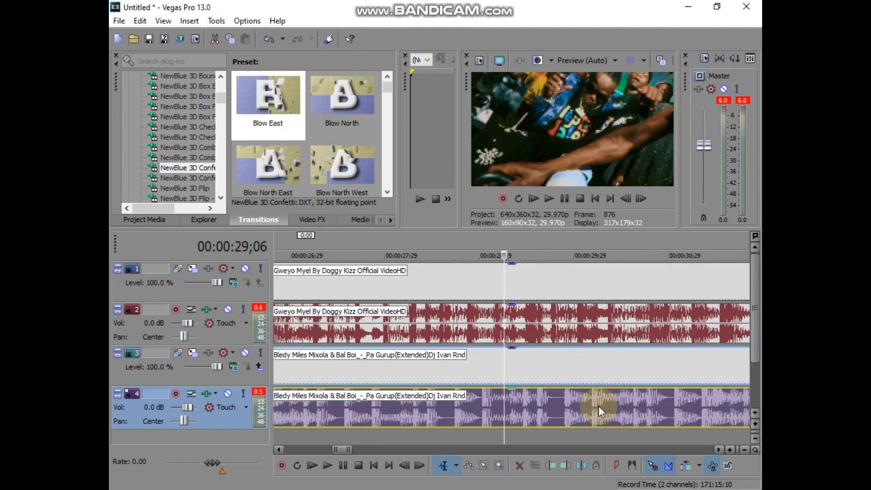
left_click(696, 404)
scroll(682, 405, "up", 3)
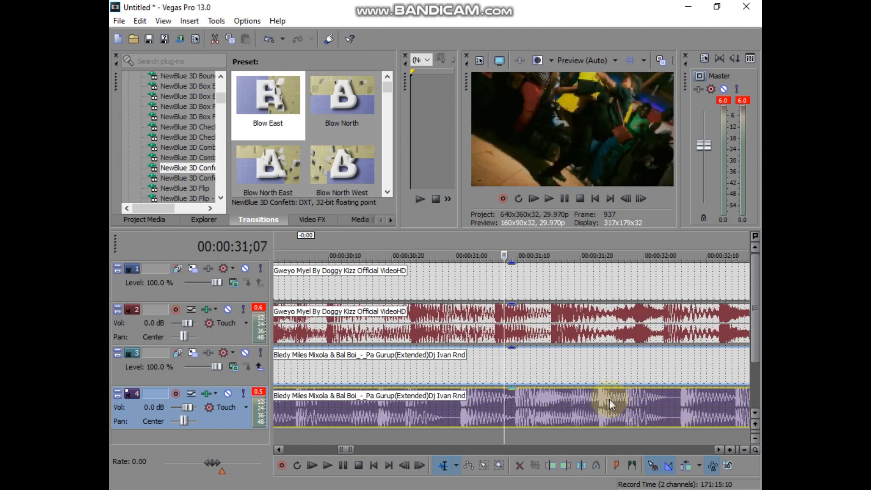
left_click(529, 400)
scroll(530, 403, "down", 4)
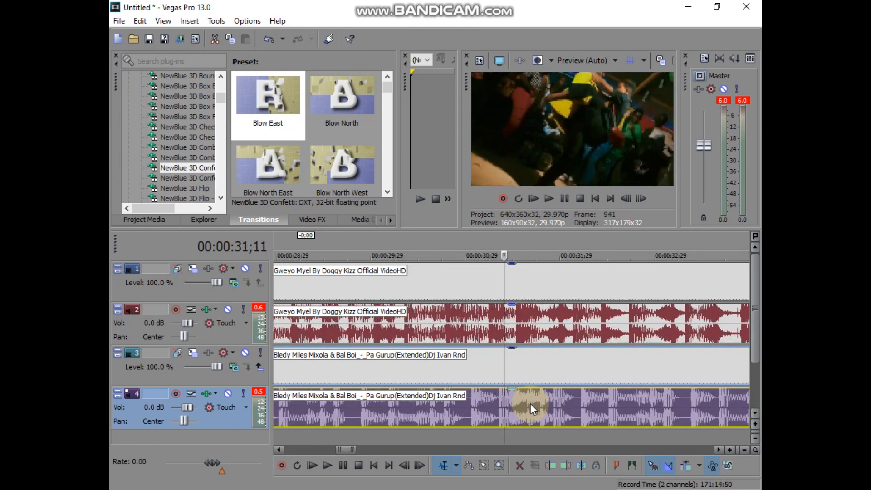
left_click(414, 404)
scroll(468, 420, "up", 4)
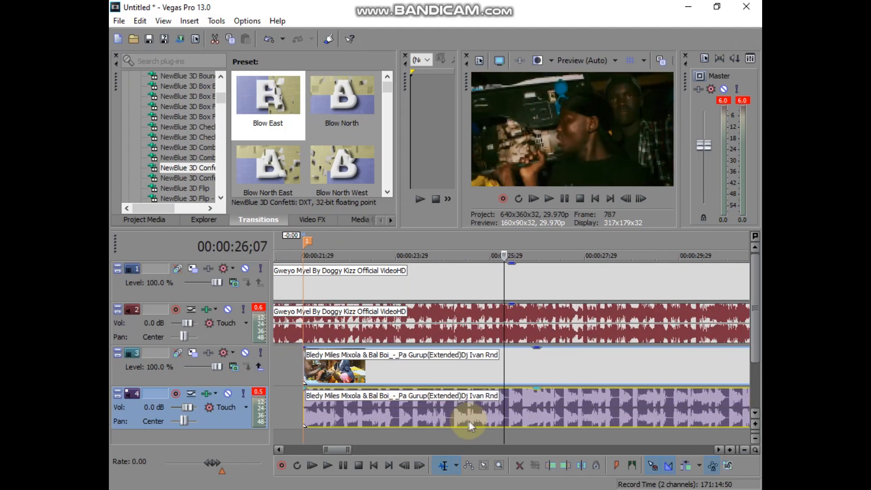
Trace the second video's beats back from about 00:00:26;11 to the beat near 00:00:24;09, comparing them with the first video's audio.
left_click(514, 407)
scroll(517, 408, "up", 3)
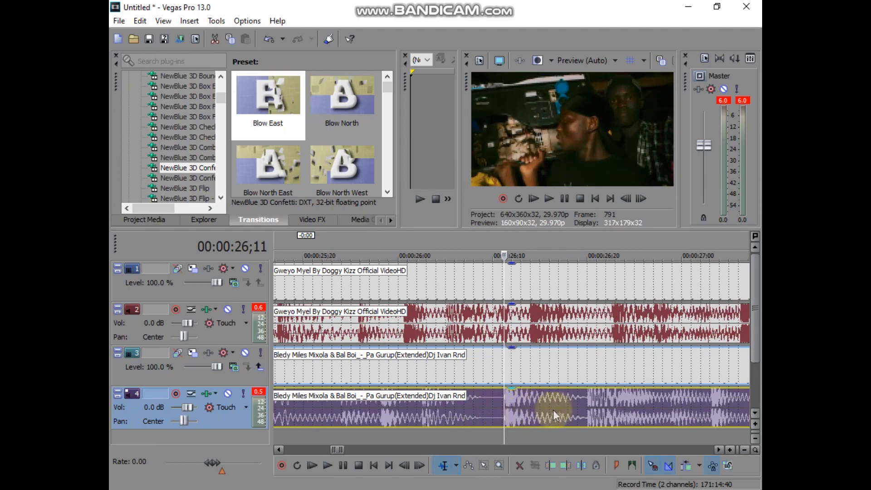
scroll(559, 407, "down", 2)
left_click(392, 411)
scroll(450, 415, "up", 2)
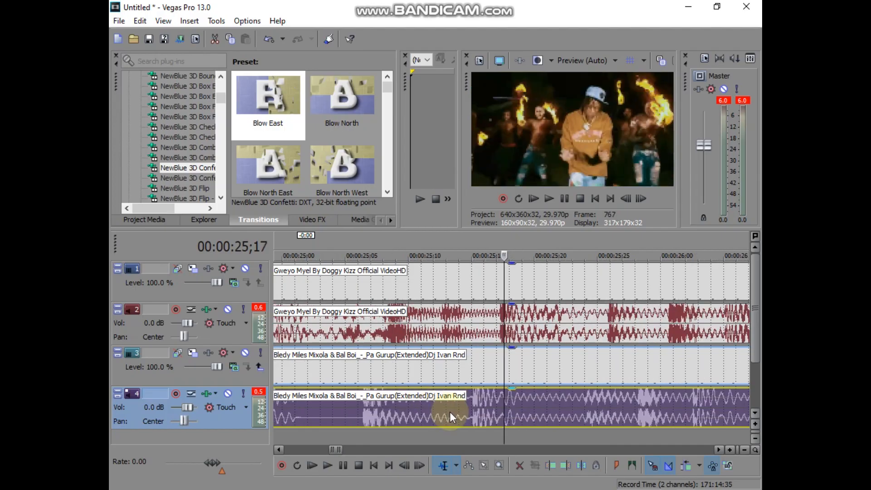
scroll(422, 412, "down", 2)
left_click(366, 411)
scroll(398, 413, "up", 2)
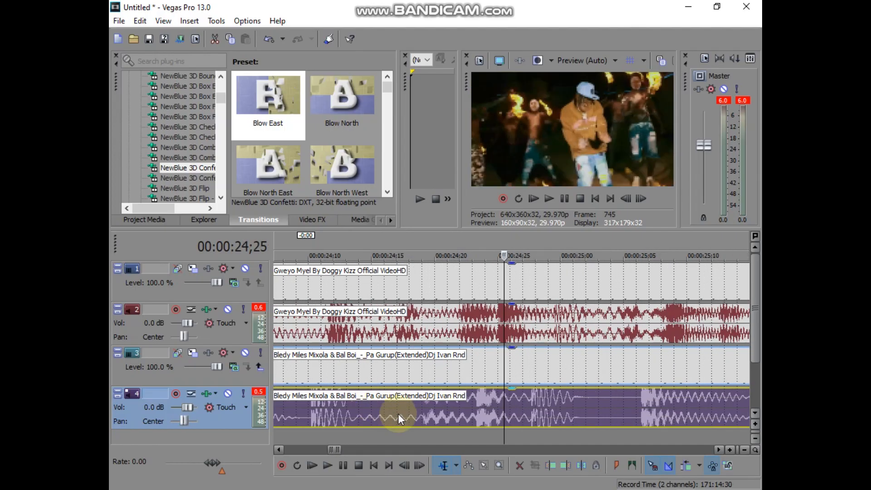
scroll(399, 413, "down", 1)
left_click(355, 413)
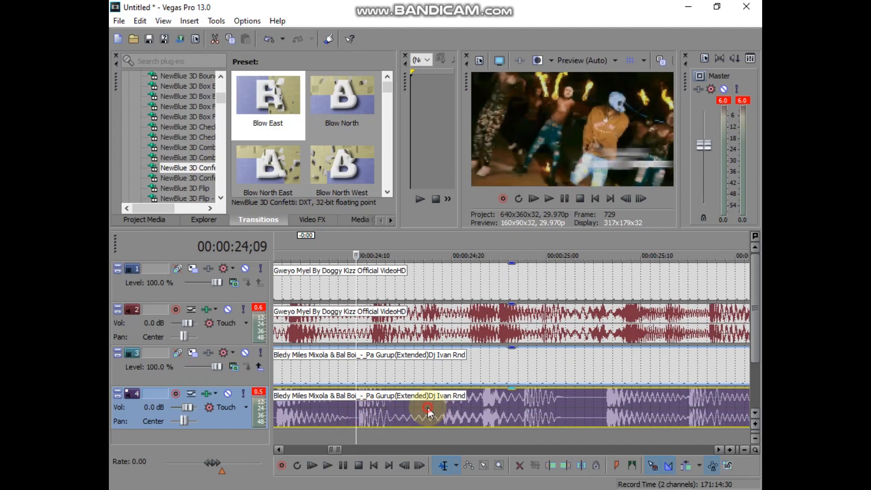
Split the second video at 00:00:24;17, delete everything after the split, and place the cursor at 00:00:24;11 on the first video's beat.
left_click(427, 410)
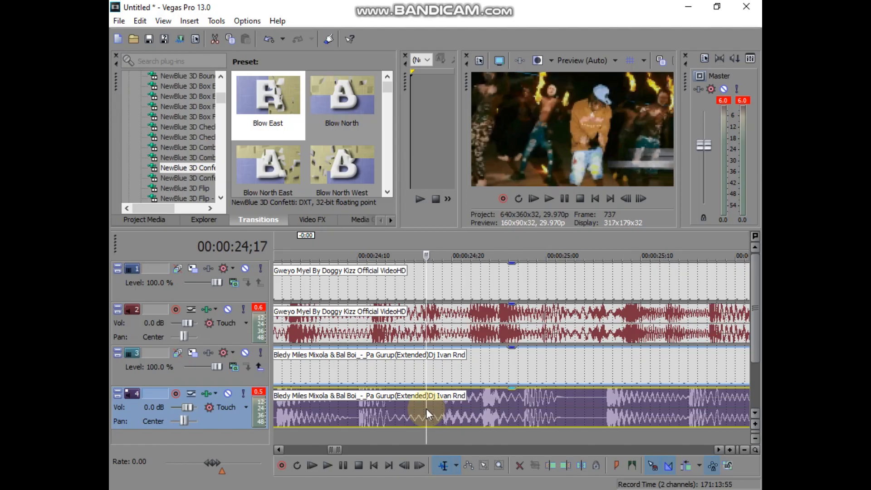
key("s")
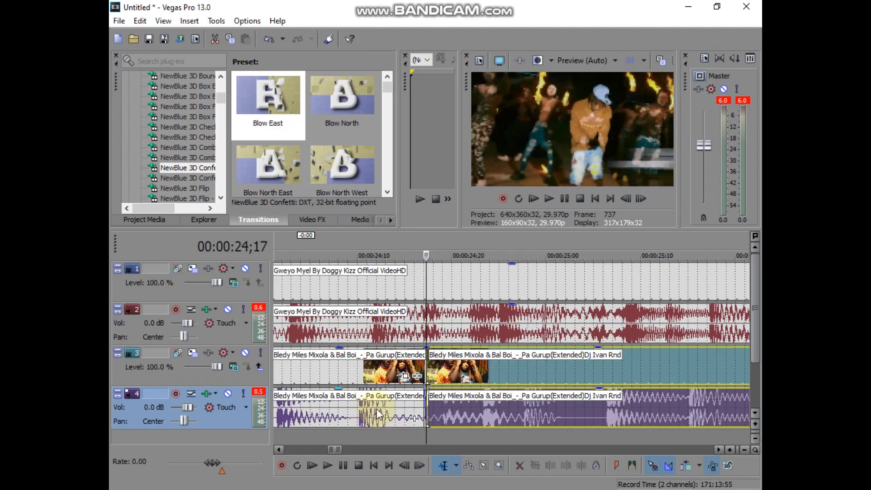
left_click(493, 406)
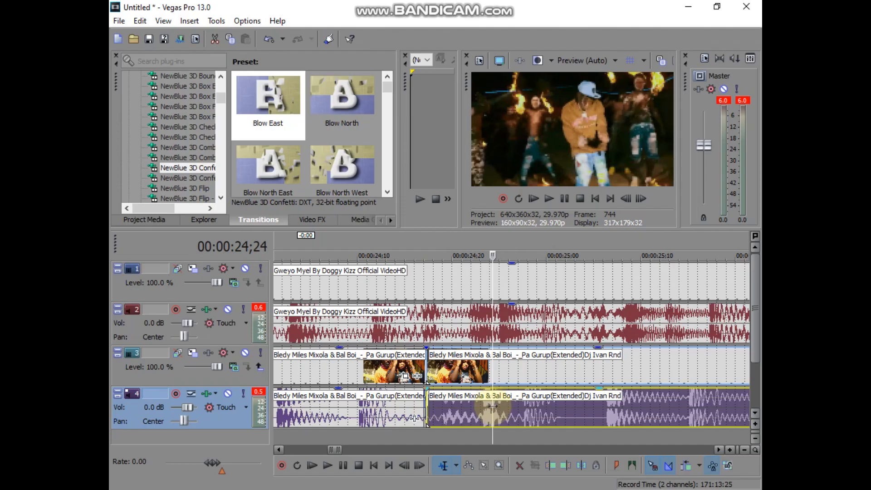
key("Delete")
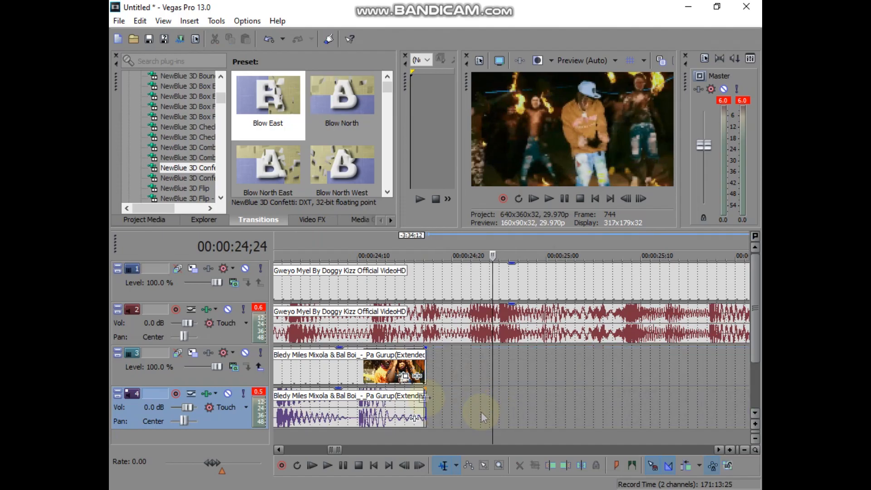
left_click(371, 370)
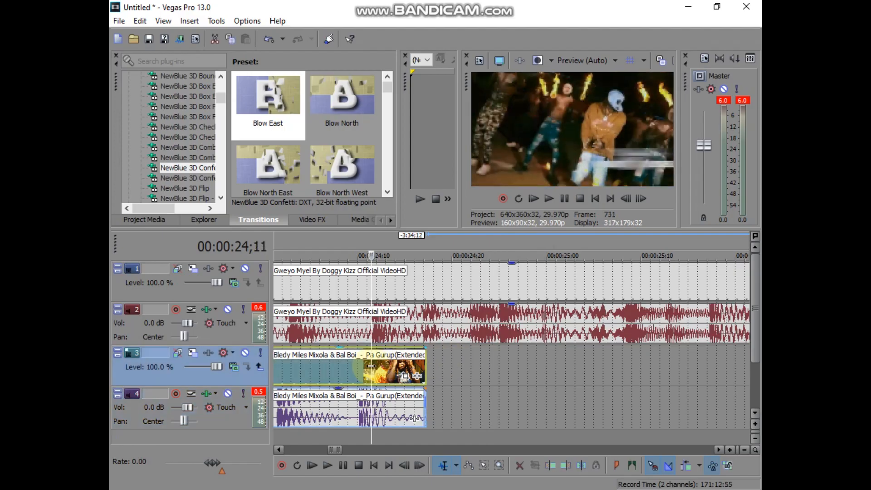
Try time-stretching the end of the second video's remaining segment so its last beat meets the cursor at 00:00:24;11.
scroll(371, 367, "up", 3)
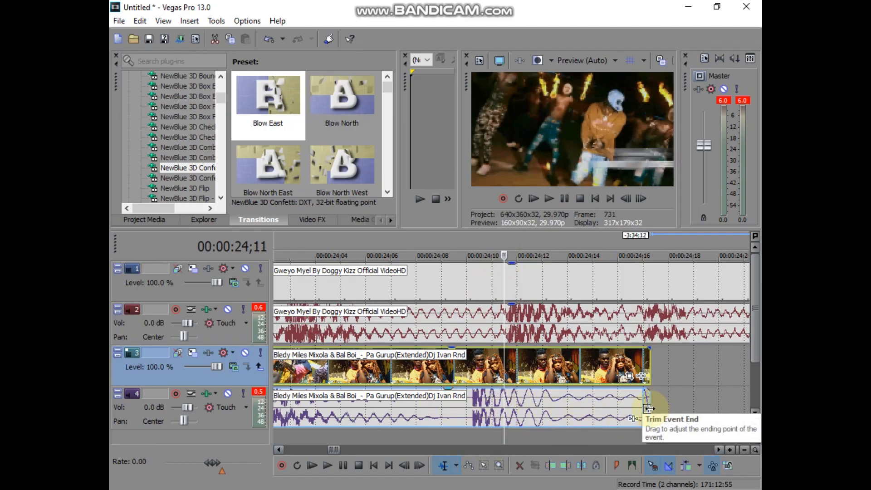
key("ctrl")
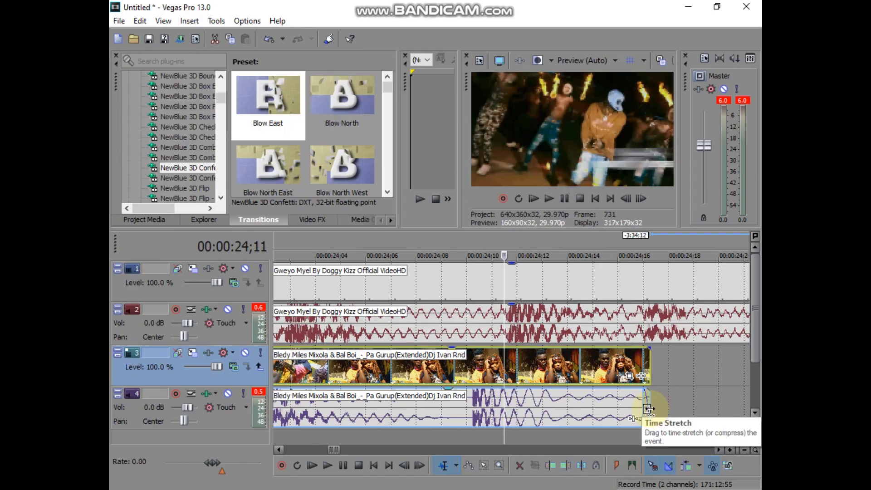
left_click_drag(648, 409, 682, 415)
scroll(568, 407, "down", 5)
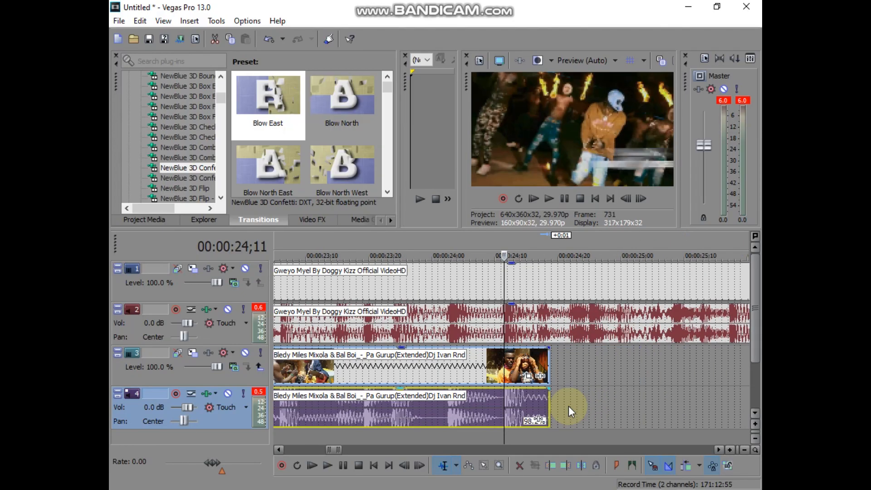
Try extending the stretched segment's end by about 3 seconds, and undo both the extension and the time stretch.
scroll(569, 407, "down", 2)
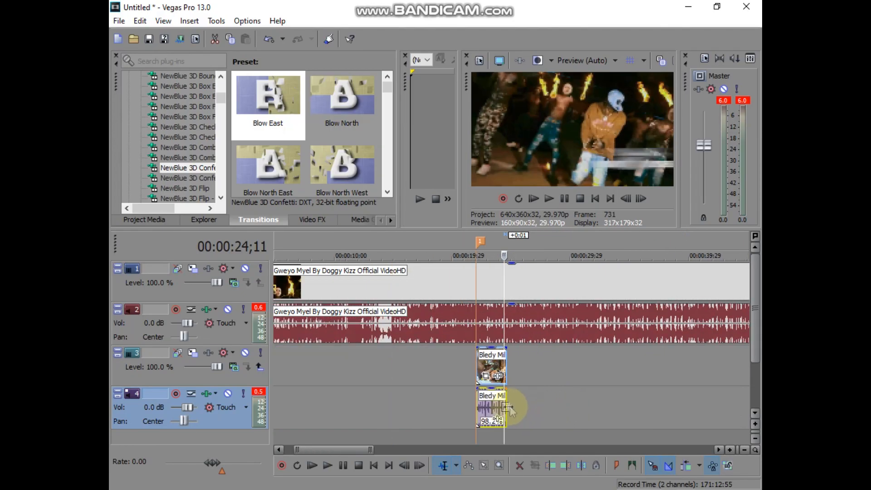
left_click_drag(506, 407, 543, 410)
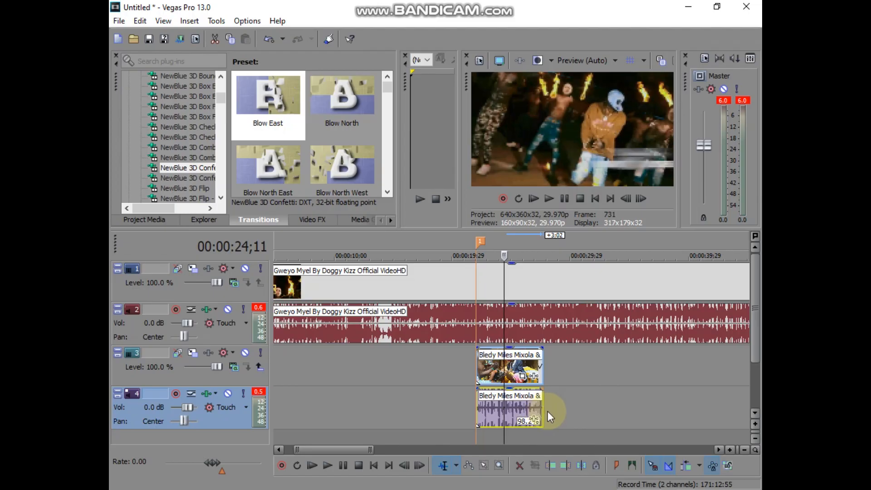
key("ctrl+z")
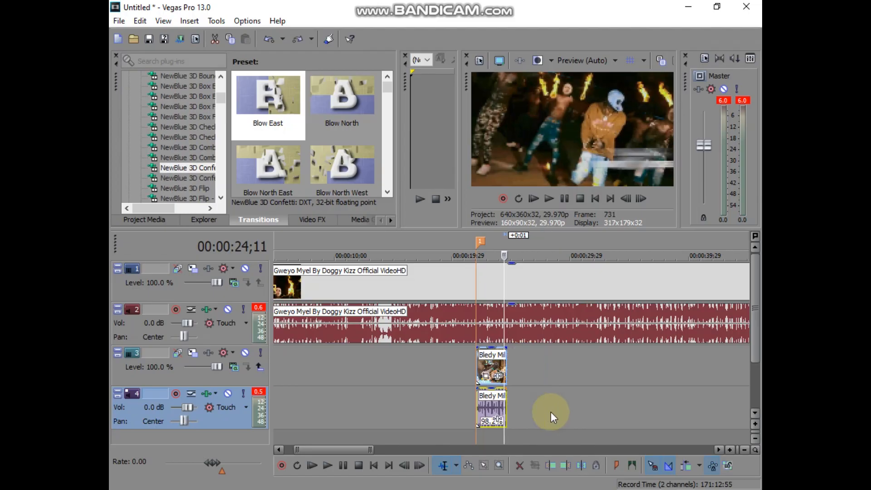
key("ctrl+z")
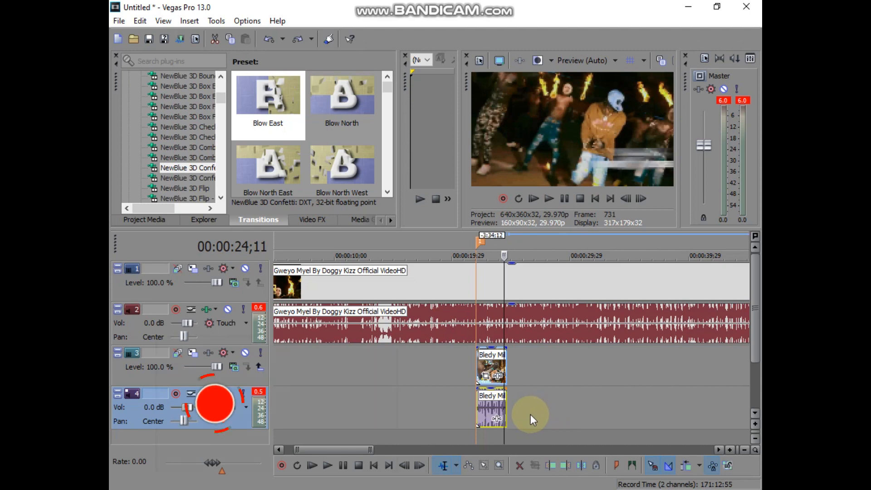
Time-stretch the second video's segment to end near 00:00:24;18, aligning its last beat with the first video's beat at 00:00:24;11.
scroll(526, 414, "up", 8)
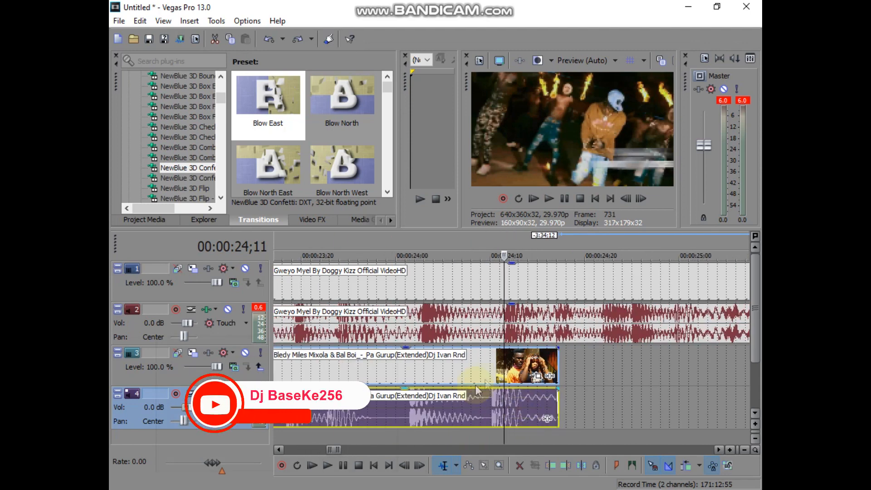
scroll(563, 411, "up", 4)
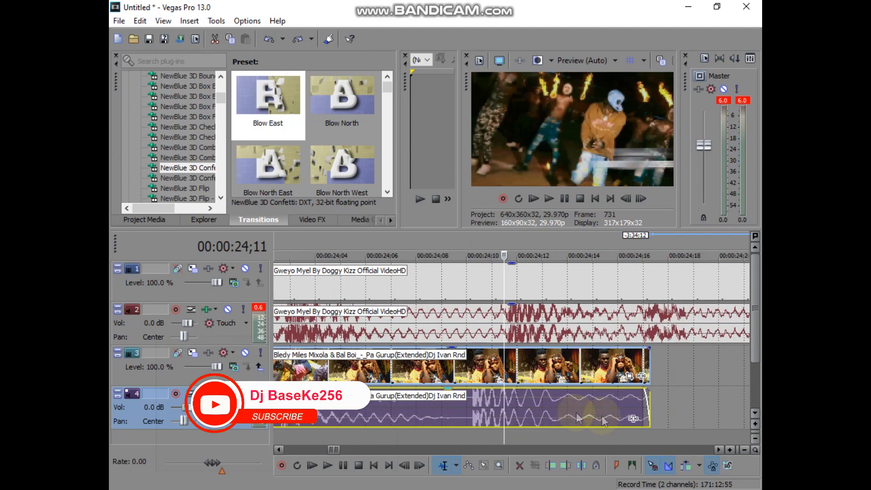
left_click_drag(653, 408, 682, 438)
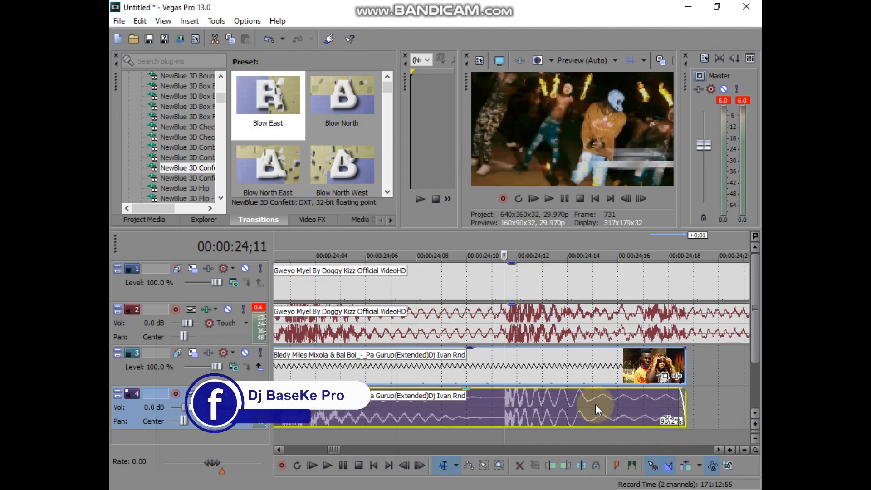
Extend the end of the second video's segment in two stages to about 00:00:31;22.
scroll(595, 403, "down", 2)
scroll(594, 404, "down", 2)
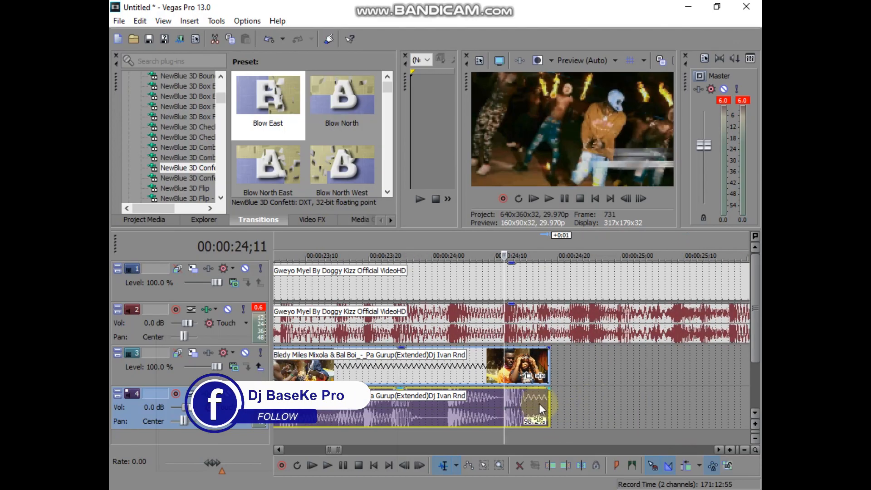
left_click_drag(547, 402, 739, 404)
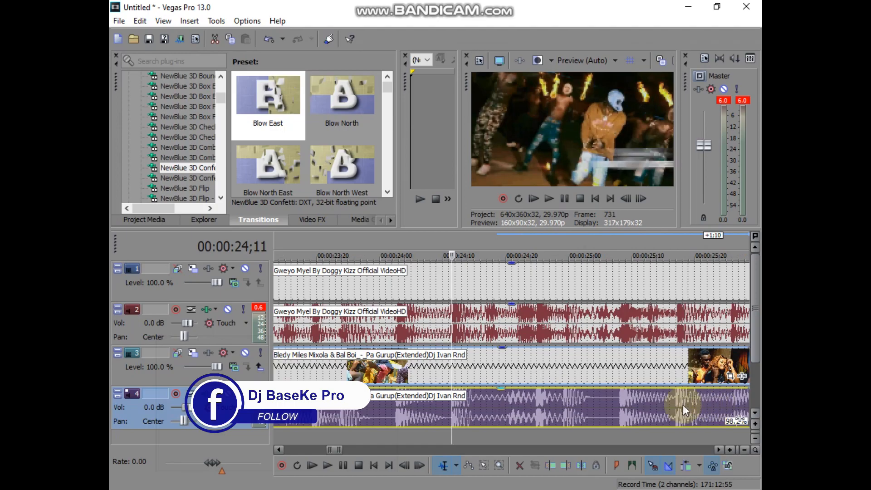
left_click(684, 410)
scroll(588, 411, "down", 4)
left_click_drag(517, 407, 722, 407)
left_click(669, 397)
scroll(669, 398, "up", 4)
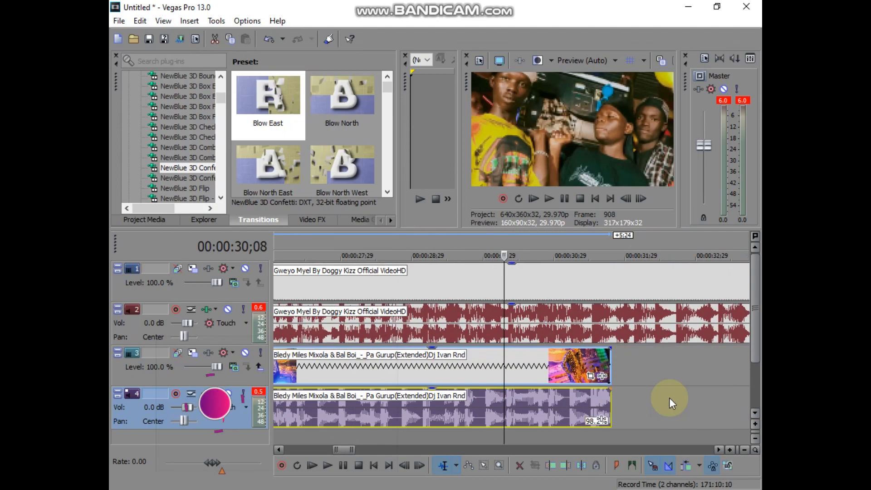
Split the second video at 00:00:31;19, just after its beat near 00:00:31;15, and delete everything after the split.
left_click(578, 407)
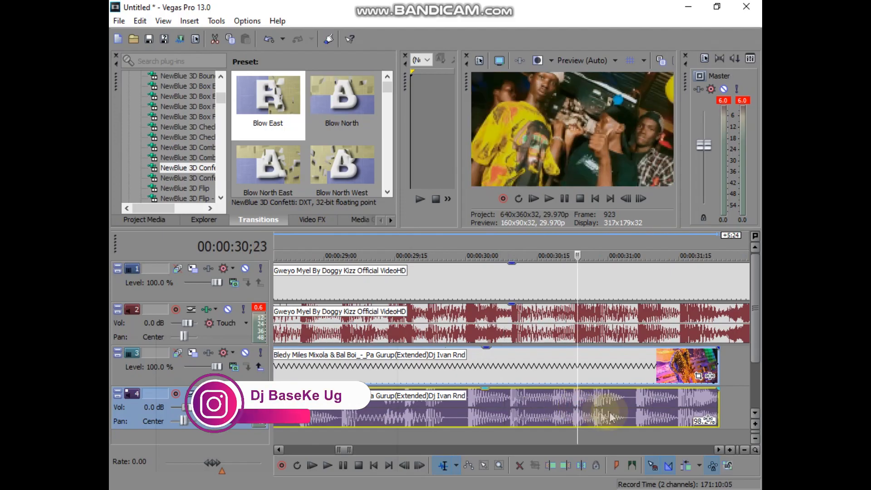
left_click(634, 406)
scroll(632, 405, "up", 3)
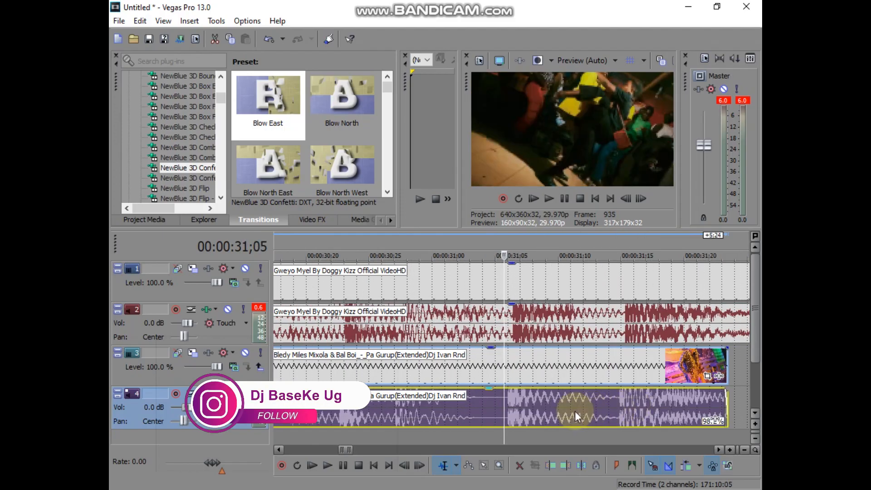
left_click(627, 403)
scroll(626, 406, "up", 3)
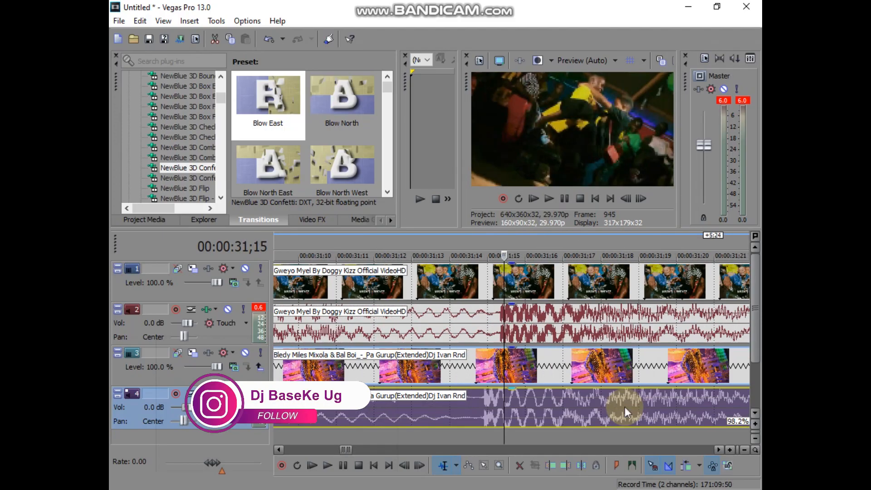
left_click(501, 415)
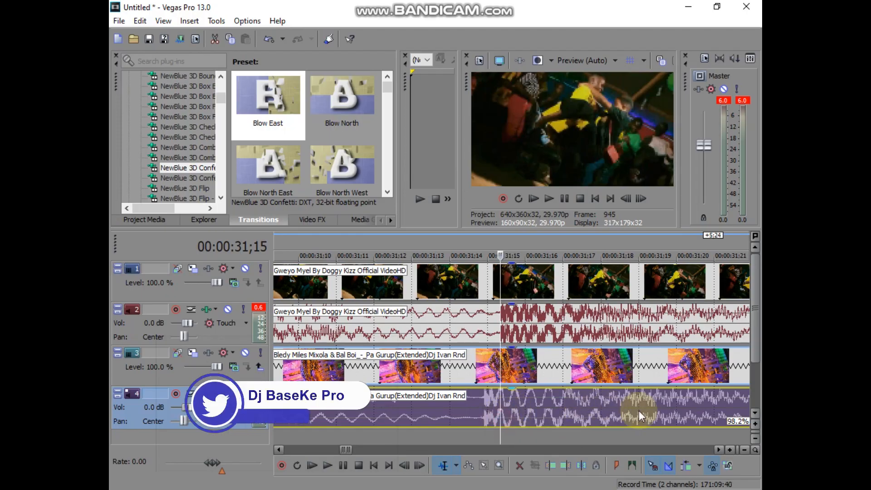
left_click(658, 411)
key("s")
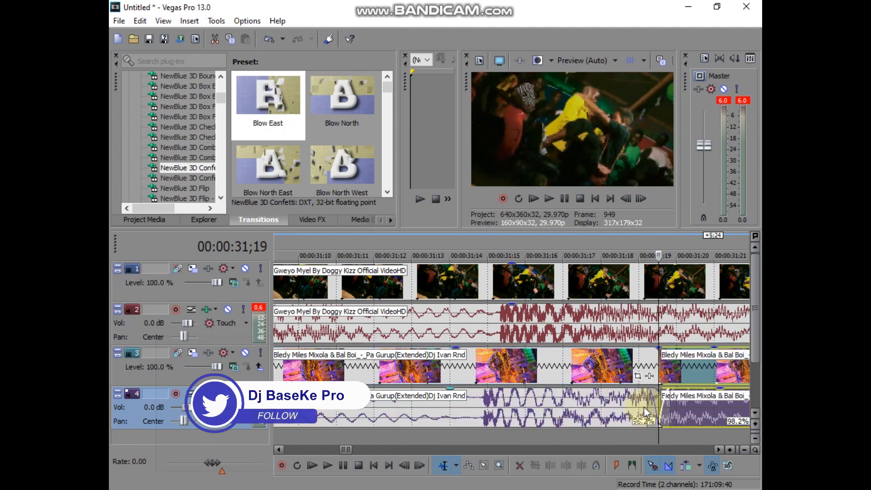
key("Delete")
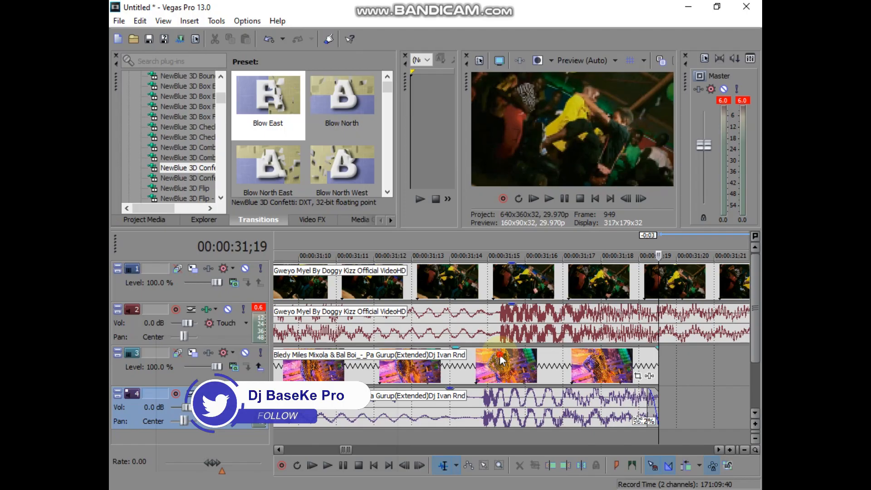
Time-stretch the second video's end so its last beat meets the first video's beat at 00:00:31;15.
left_click(500, 355)
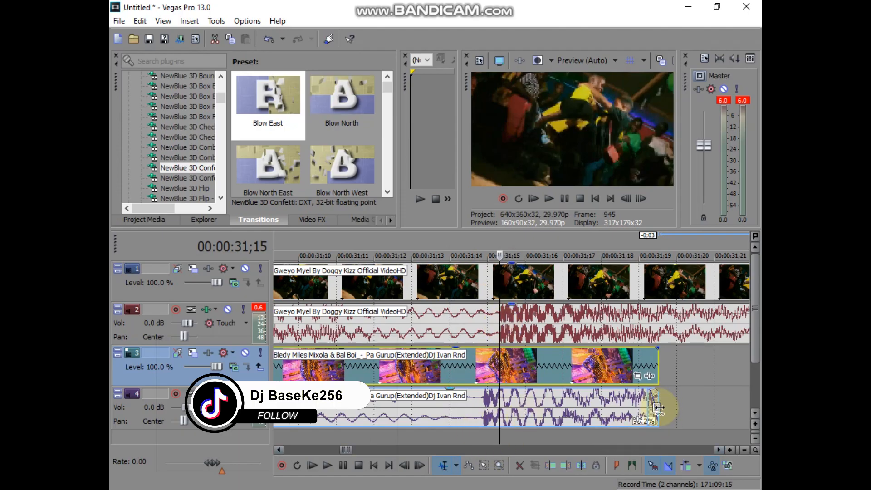
left_click_drag(658, 409, 674, 420)
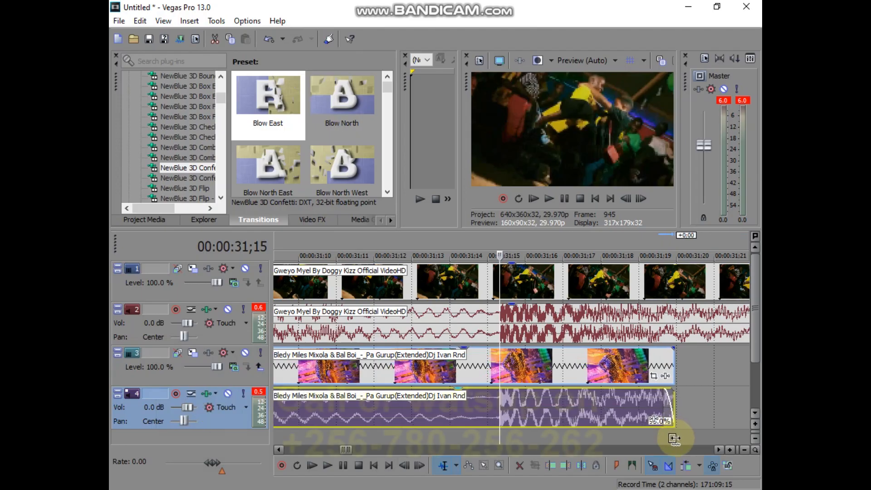
Extend the second video's end by about 17 seconds and then 35 seconds, to near 00:01:24;00.
scroll(605, 423, "down", 5)
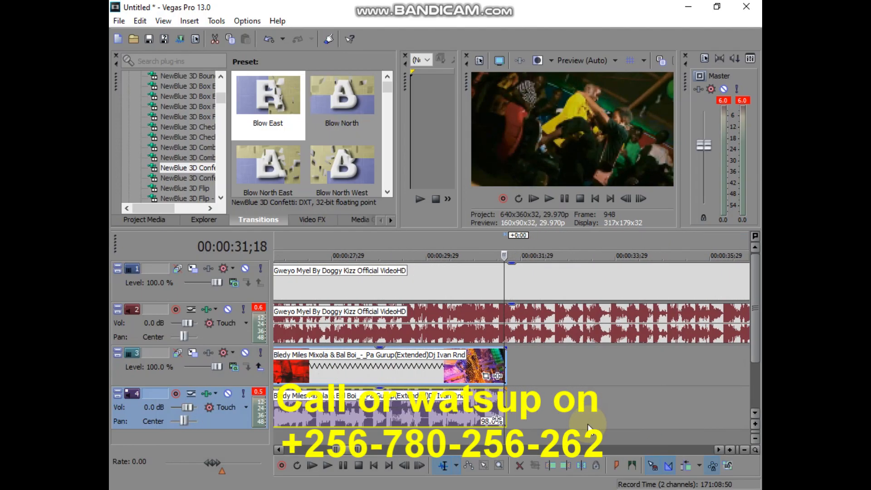
scroll(575, 426, "down", 3)
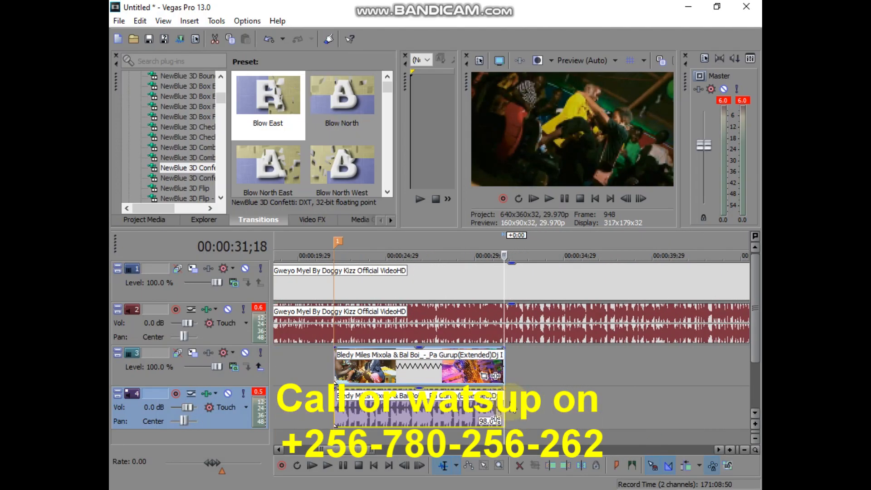
left_click_drag(506, 403, 747, 413)
left_click(693, 408)
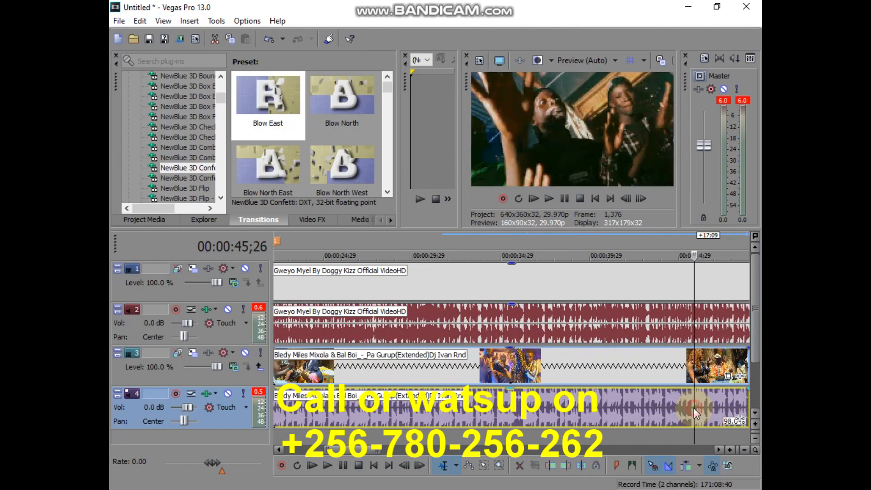
scroll(693, 408, "down", 3)
right_click(520, 408)
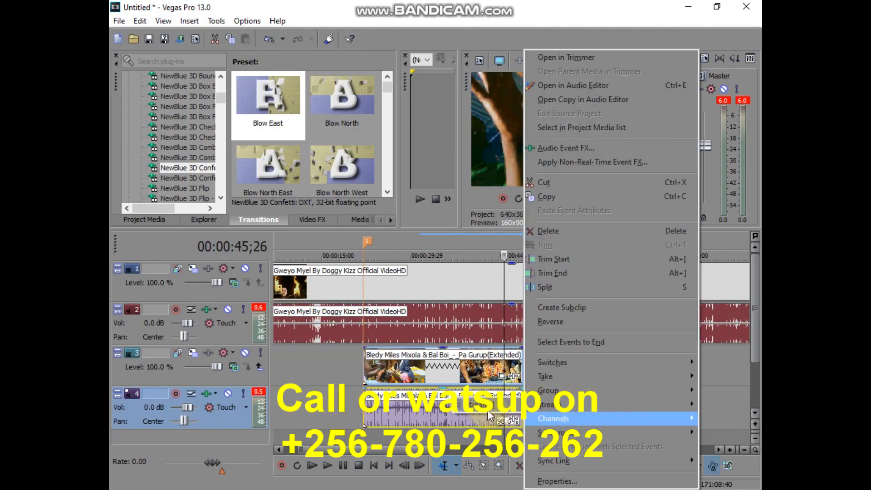
left_click(469, 413)
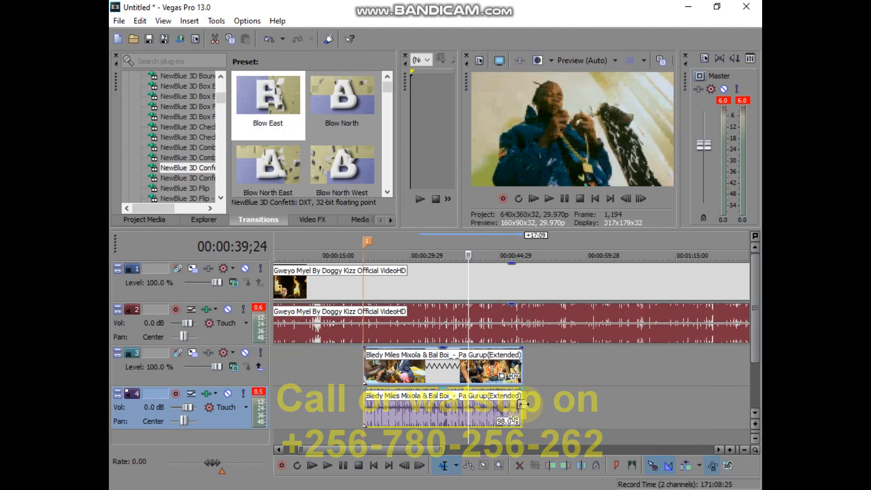
left_click_drag(538, 403, 705, 404)
left_click(698, 405)
scroll(537, 407, "up", 3)
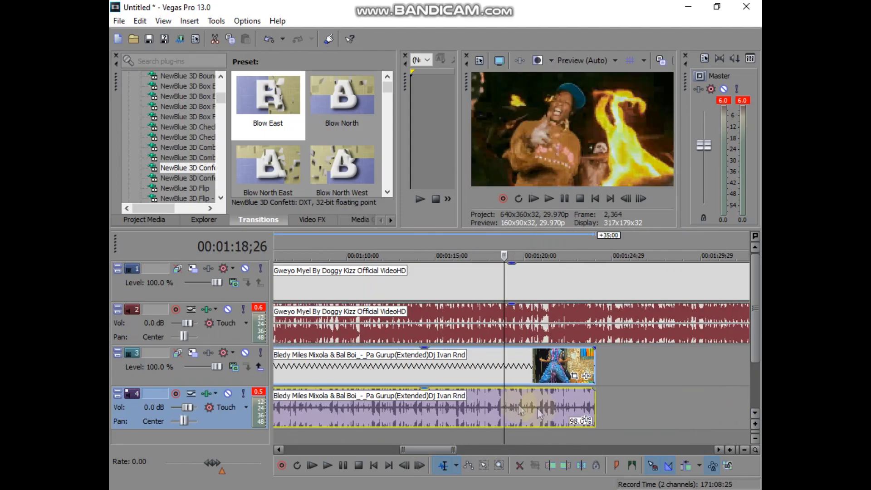
Place the cursor on the first video's beat at 00:01:23;24 and time-stretch the second video's end so its last beat meets it.
left_click(574, 403)
scroll(570, 404, "up", 8)
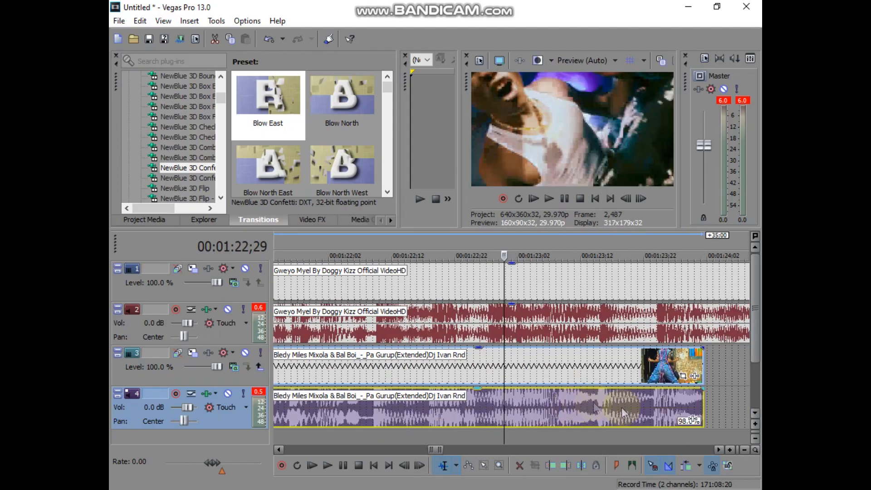
left_click(649, 410)
scroll(590, 408, "up", 3)
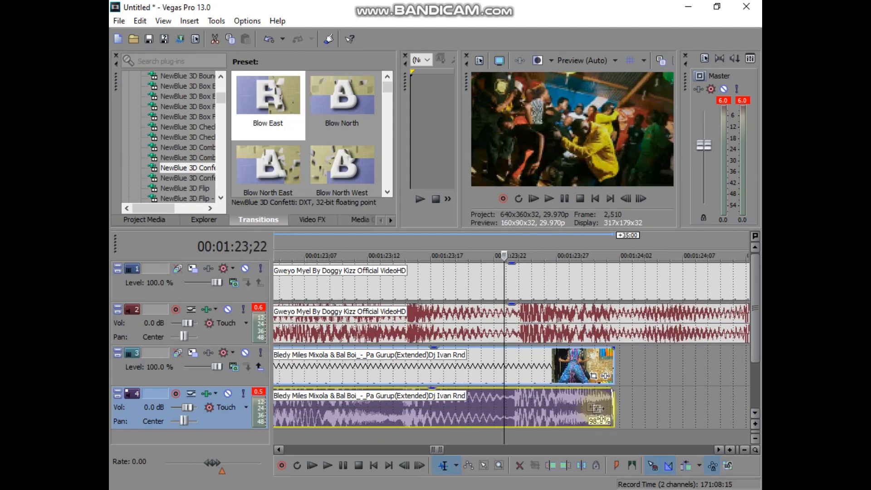
left_click(520, 359)
left_click(519, 403)
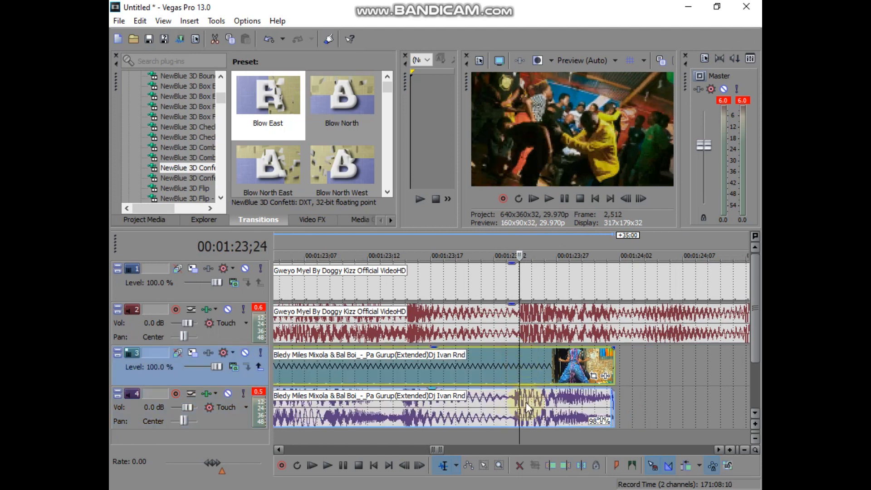
scroll(532, 401, "up", 2)
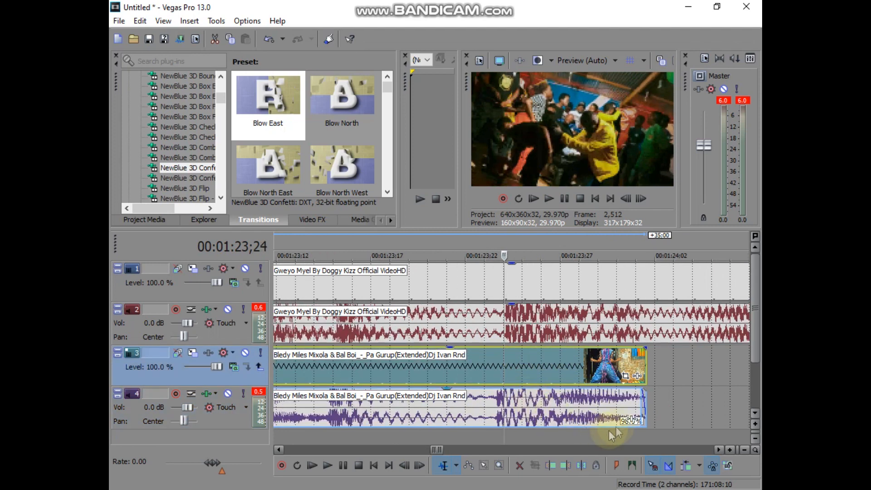
left_click_drag(644, 411, 653, 411)
Extend the second video's segment in several stages until it runs past the end of the first video.
scroll(609, 412, "down", 3)
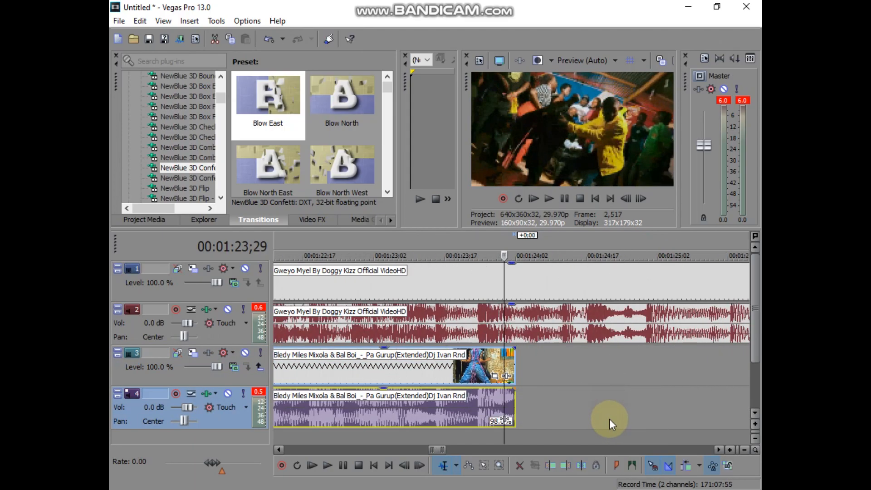
left_click_drag(503, 407, 748, 406)
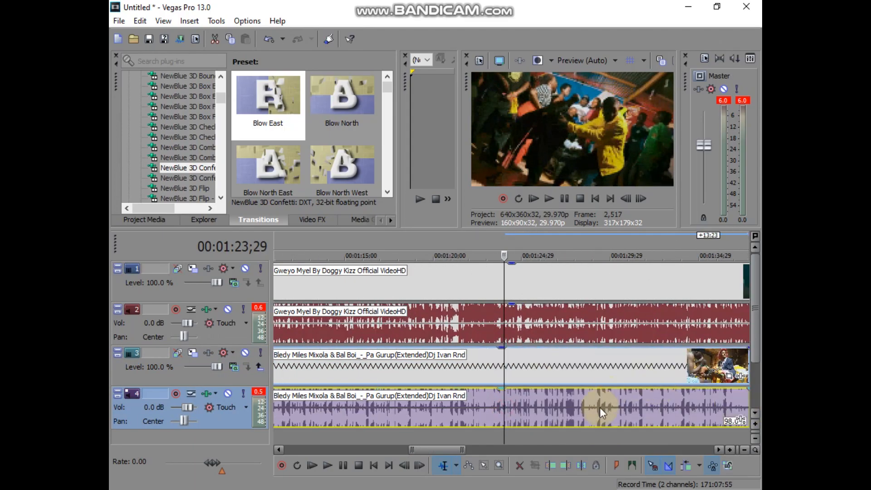
left_click(599, 407)
scroll(597, 410, "down", 5)
left_click_drag(526, 403, 755, 404)
scroll(609, 408, "down", 1)
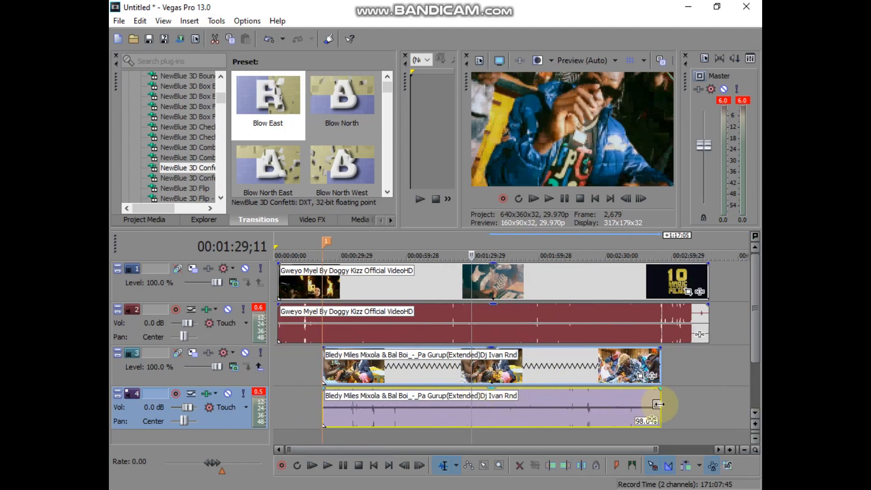
left_click_drag(659, 403, 748, 404)
Play the timeline from 00:00:10;28 through the start of the second video to check the beat match, and stop playback.
left_click(298, 367)
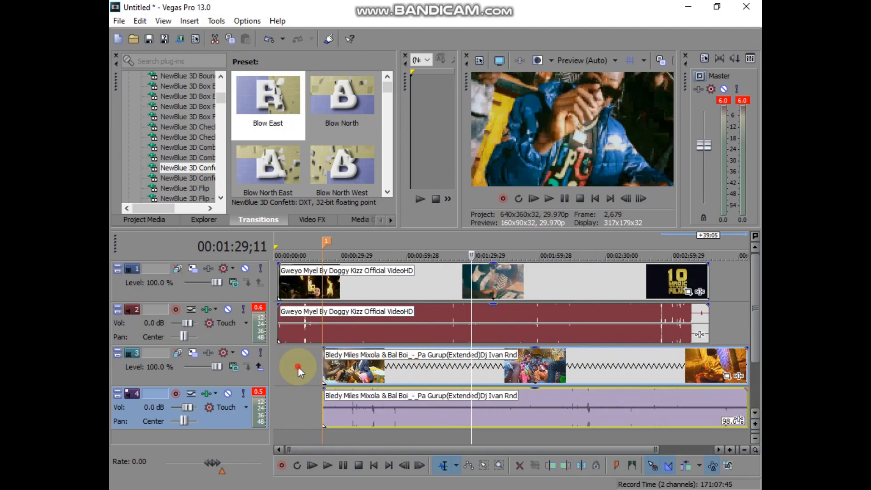
key("space")
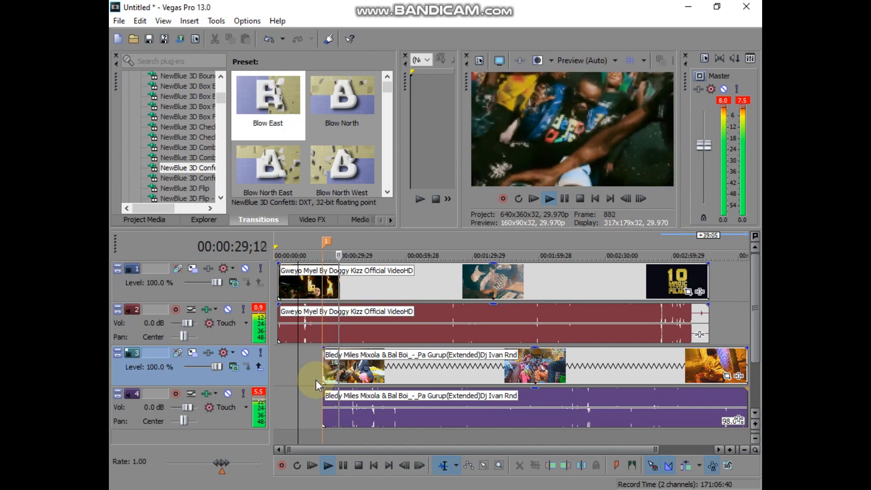
key("space")
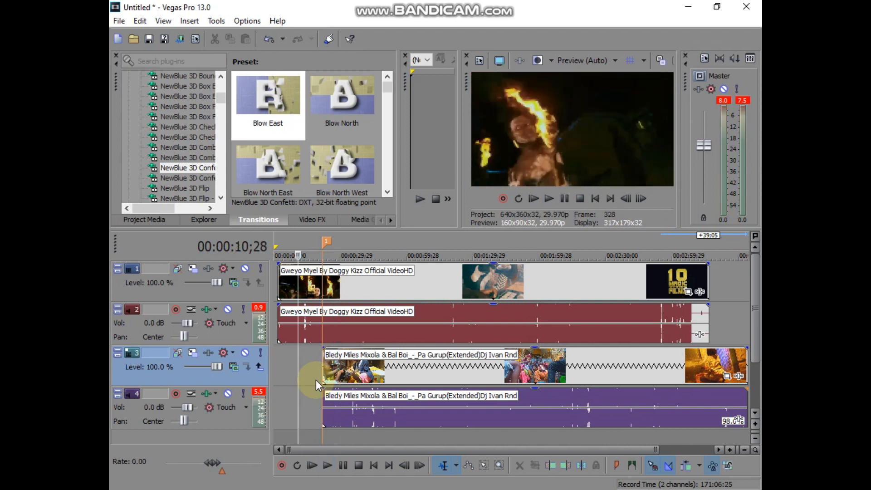
Split the first video and its audio at 00:00:22;00, where the second video starts.
left_click(328, 372)
scroll(328, 372, "up", 2)
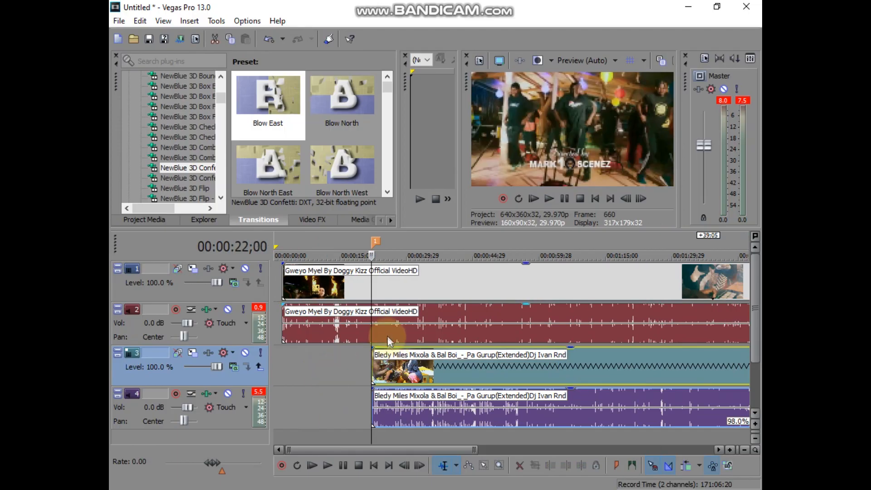
left_click(370, 338)
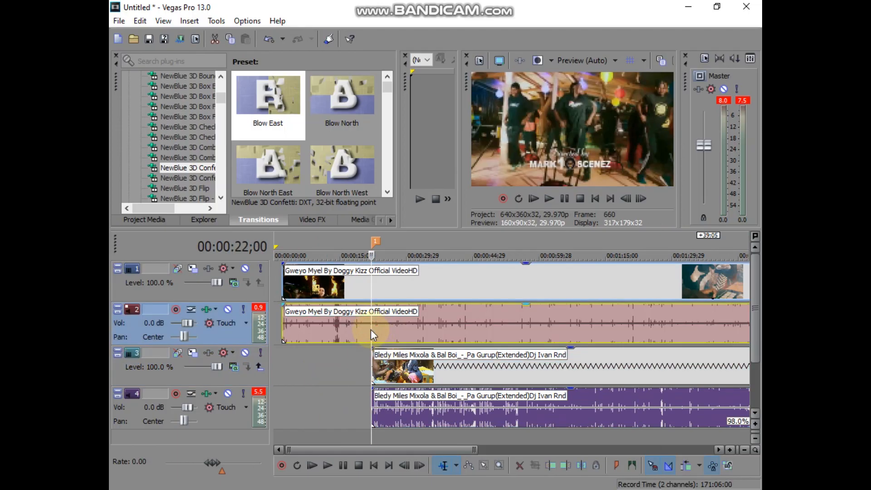
key("s")
left_click(397, 328)
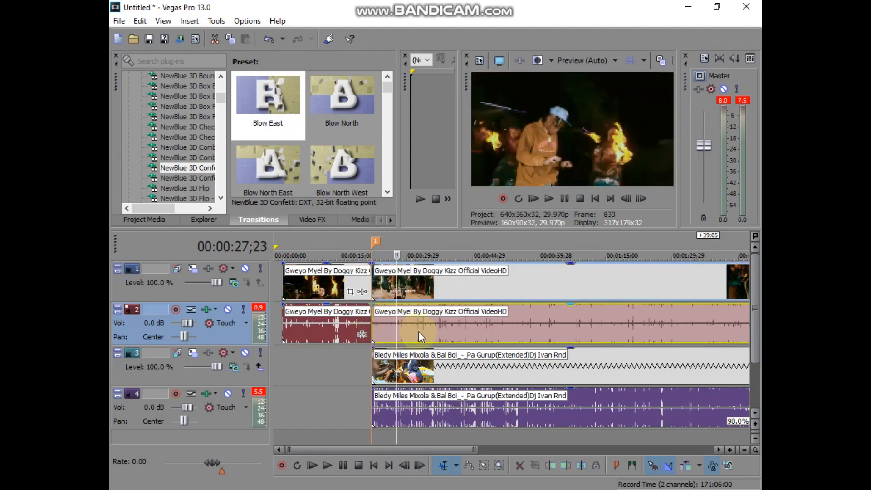
scroll(454, 332, "down", 1)
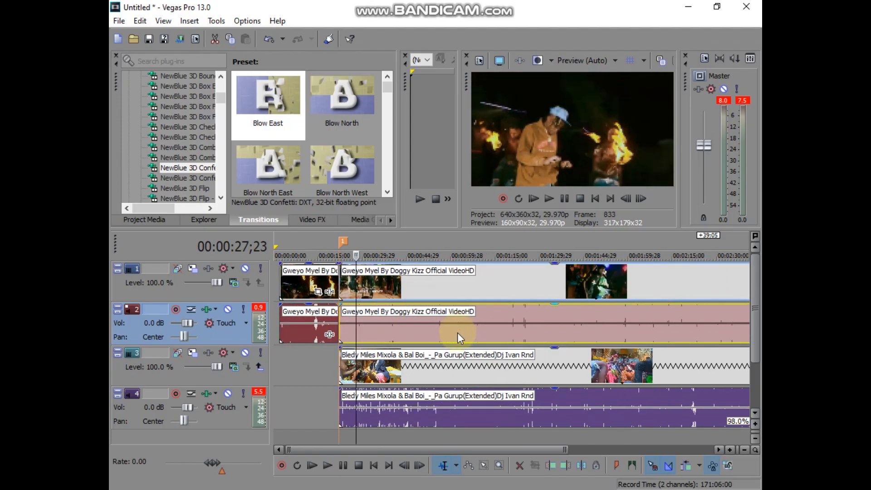
scroll(456, 333, "down", 1)
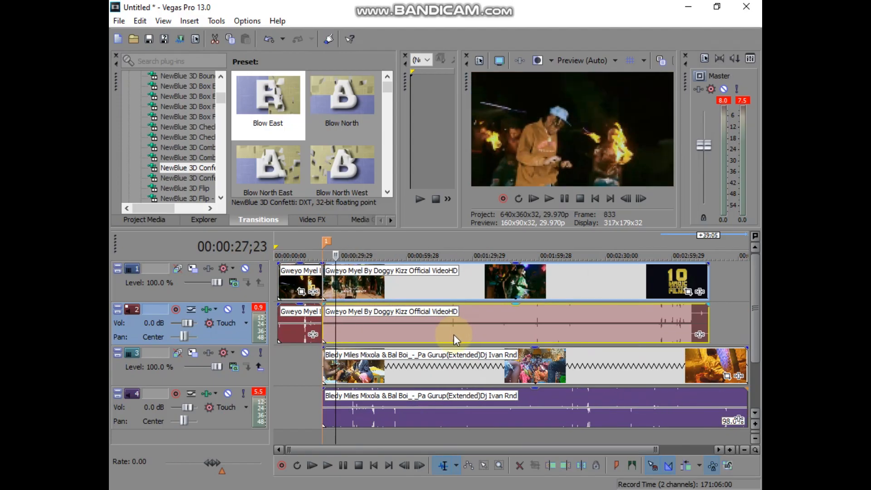
left_click(413, 326)
left_click(367, 323)
left_click(336, 319)
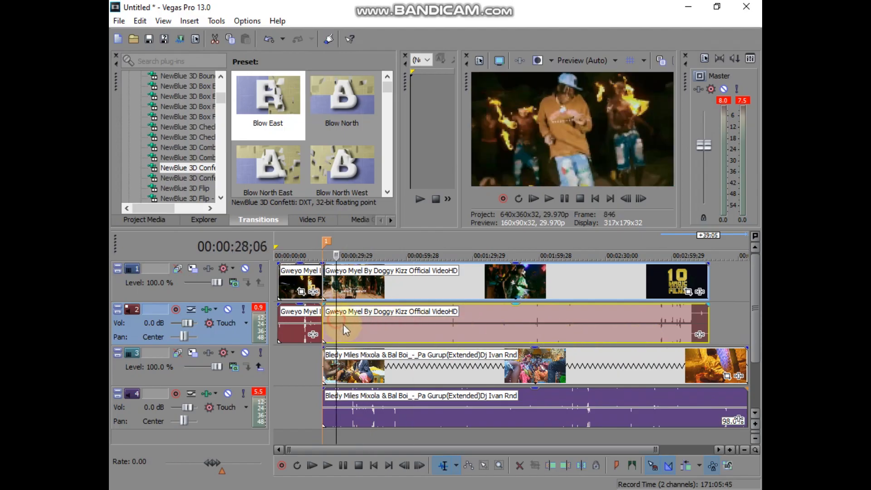
left_click(350, 361)
left_click(336, 402)
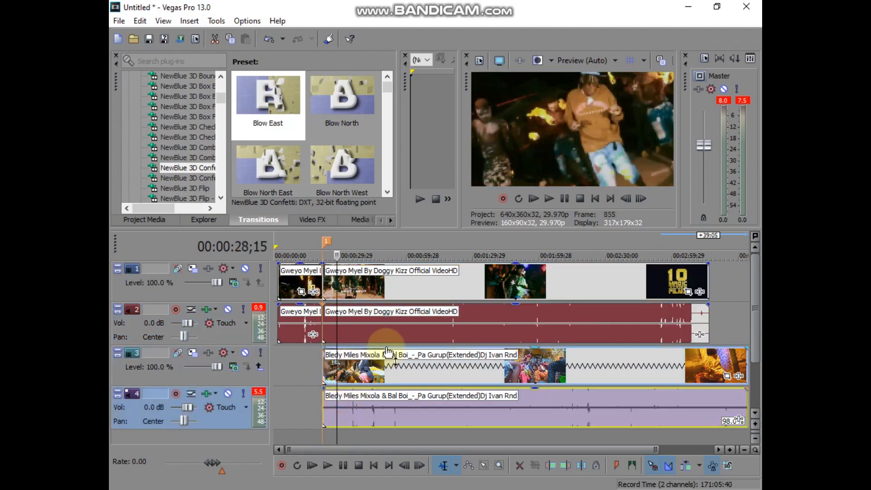
left_click(375, 334)
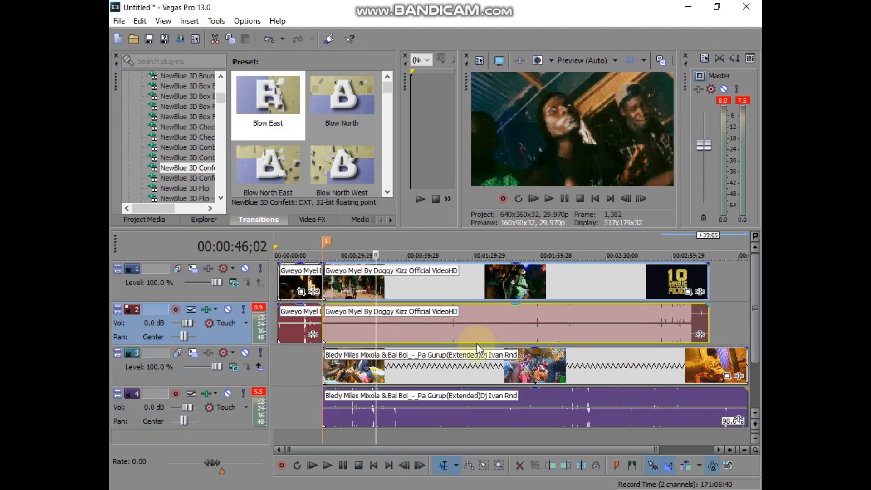
Add the ExpressFX Equalization effect to the first video's audio segment after the split at 00:00:22;00.
left_click(700, 335)
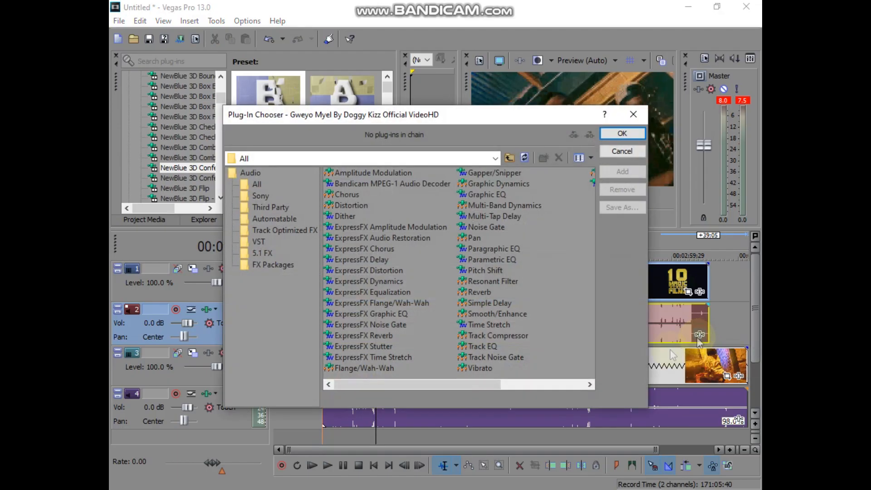
left_click(377, 290)
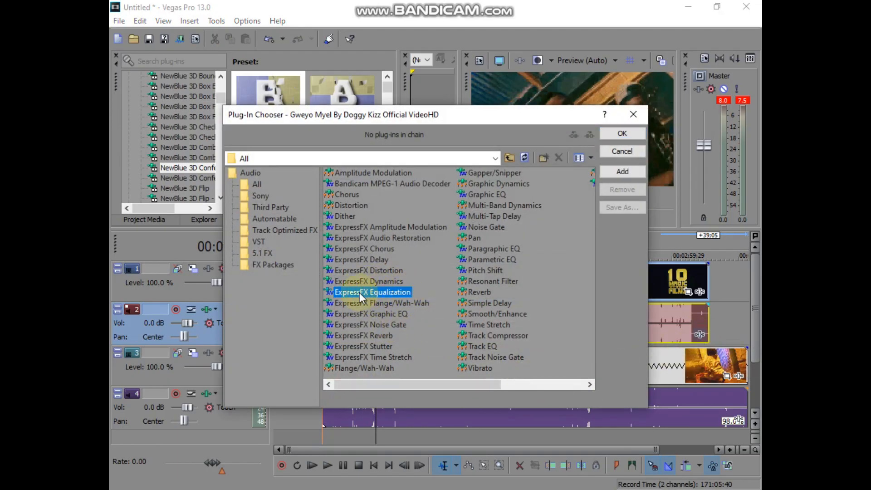
double_click(360, 292)
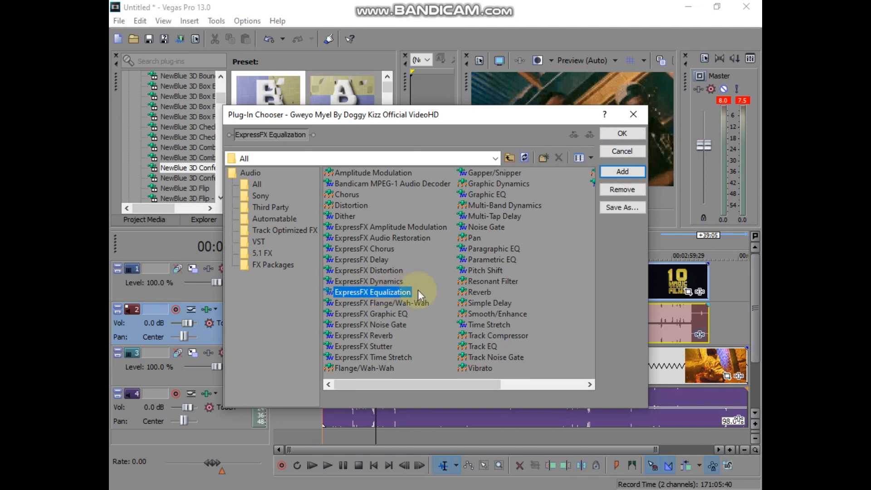
left_click(622, 133)
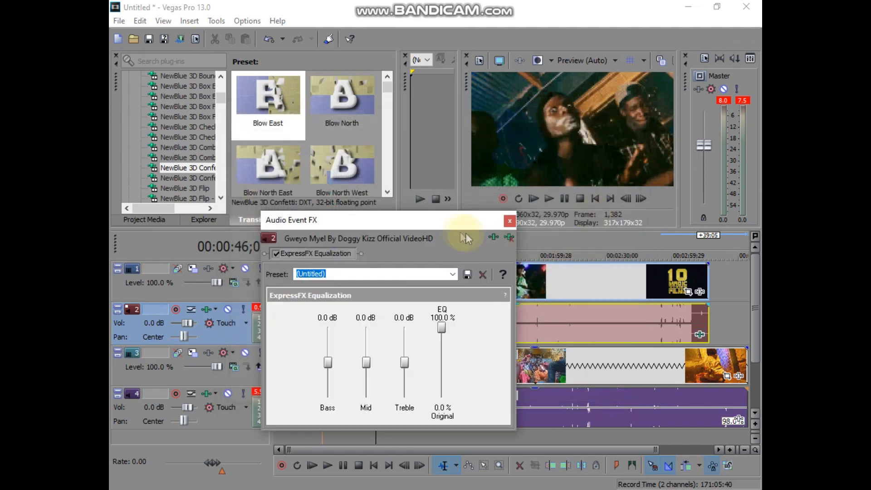
Set the equalizer's Bass to -25.0 dB and Mid to -4.7 dB, and close the effect window.
left_click_drag(387, 227, 472, 181)
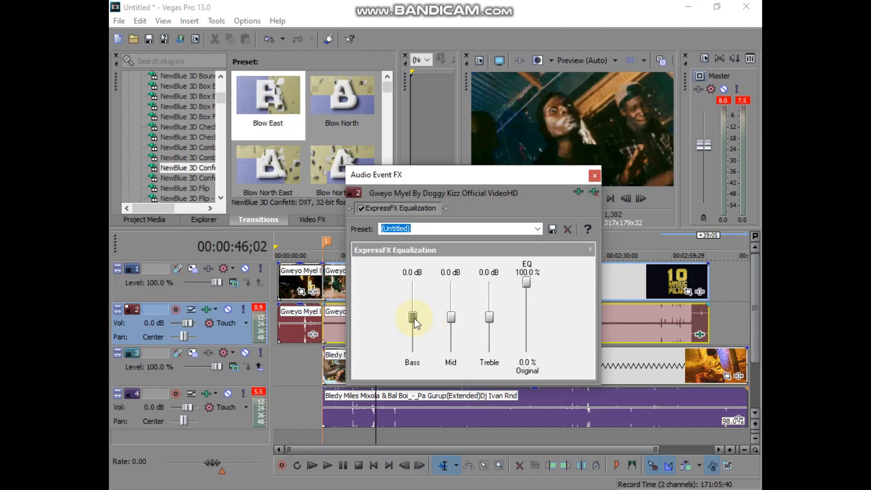
left_click_drag(415, 321, 416, 359)
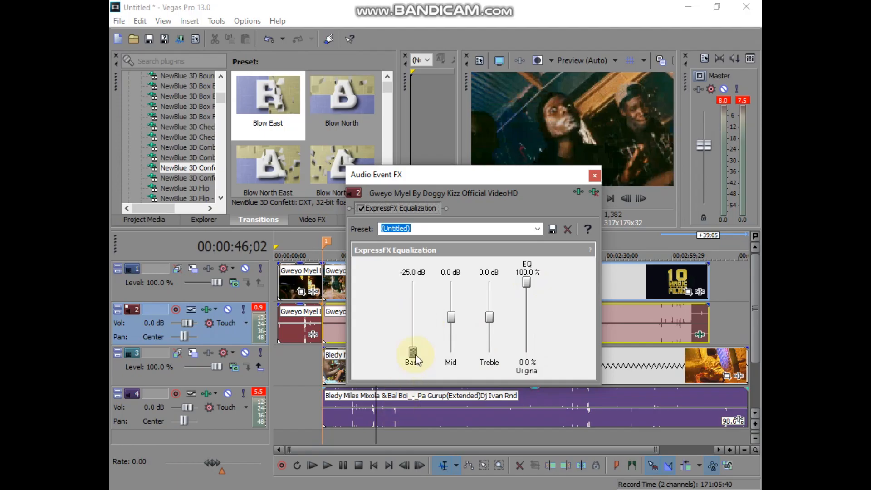
left_click(453, 317)
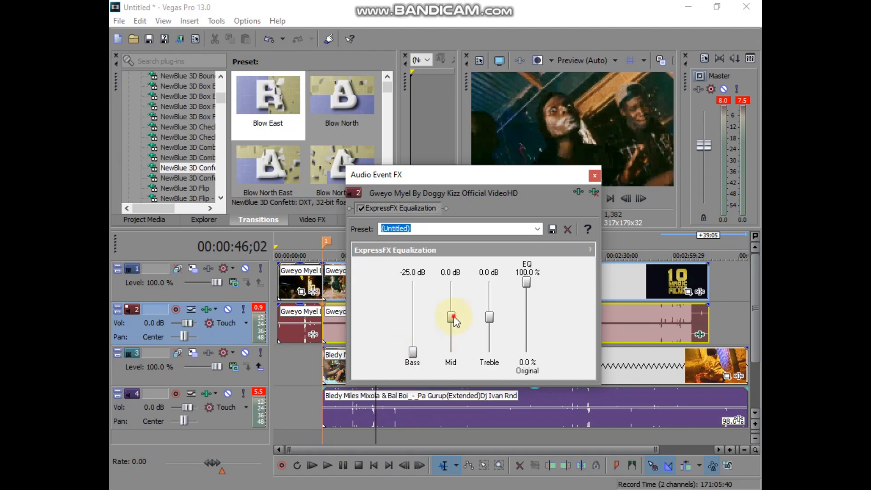
left_click_drag(454, 317, 454, 337)
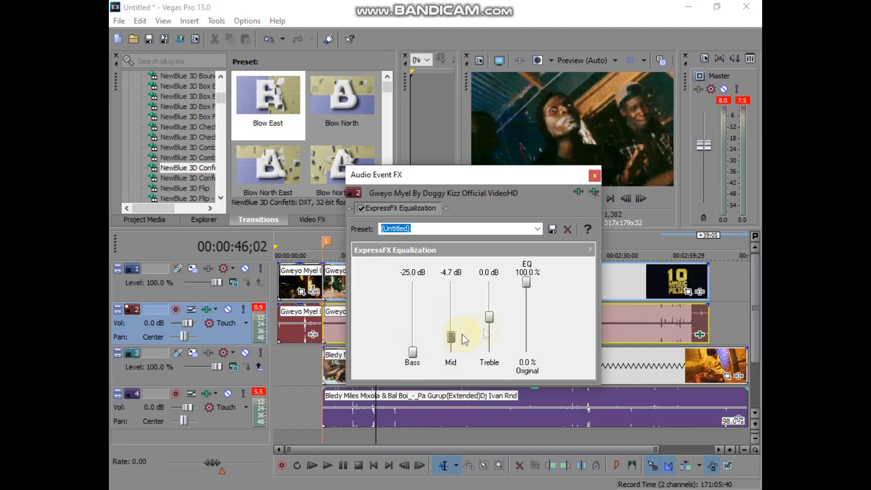
left_click(595, 176)
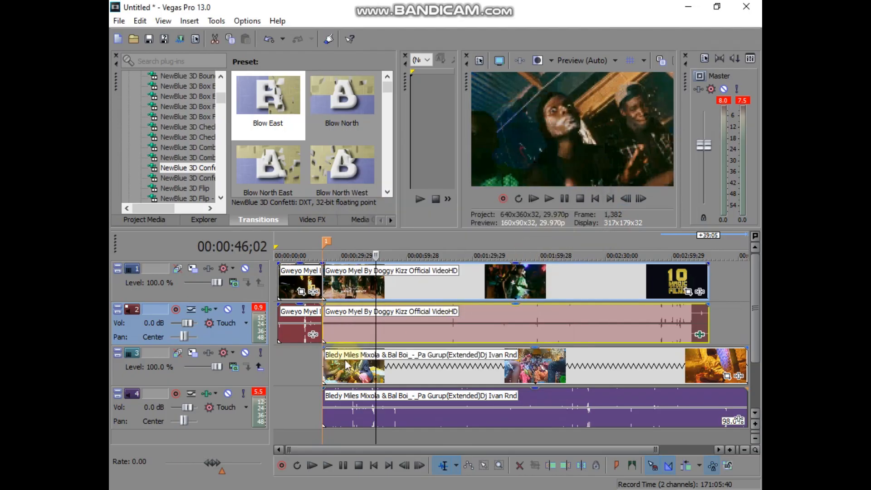
Play the timeline from 00:00:09;06 past the start of the second video to hear the bass cut, and stop playback.
left_click(294, 372)
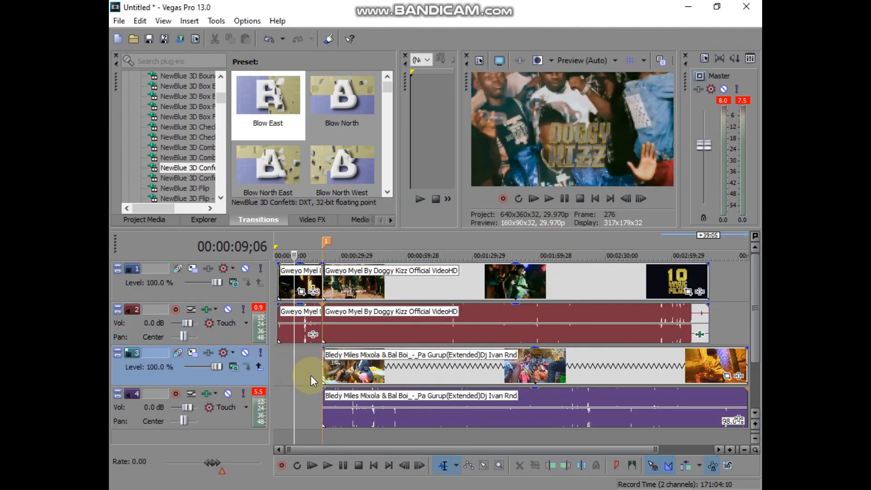
key("space")
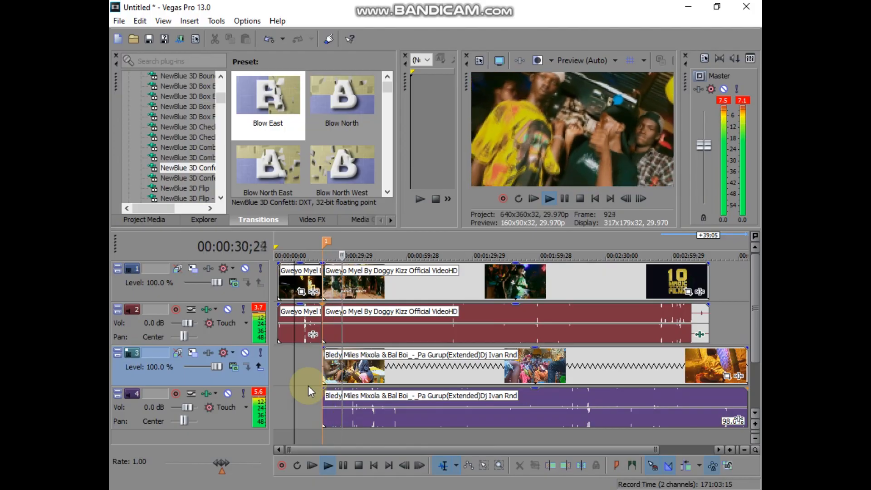
key("space")
Examine both audio waveforms after marker 1 and play from 00:00:22;00 to locate the next beat change.
left_click(325, 370)
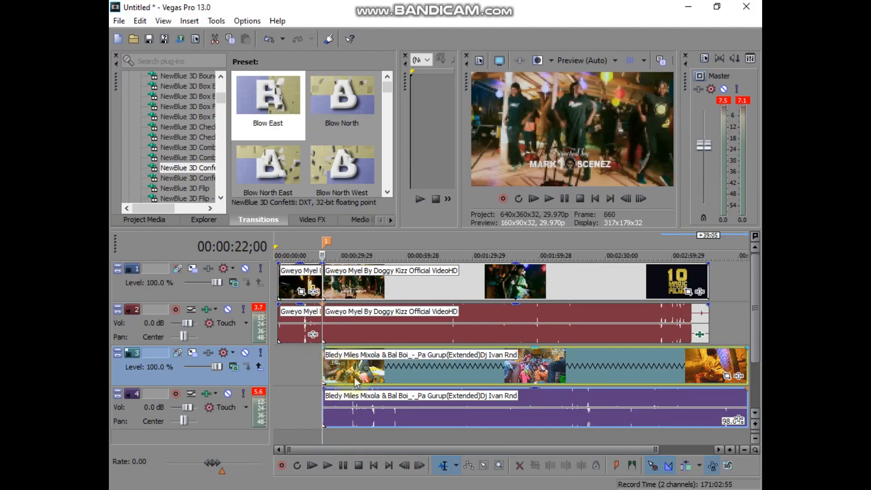
scroll(360, 370, "up", 5)
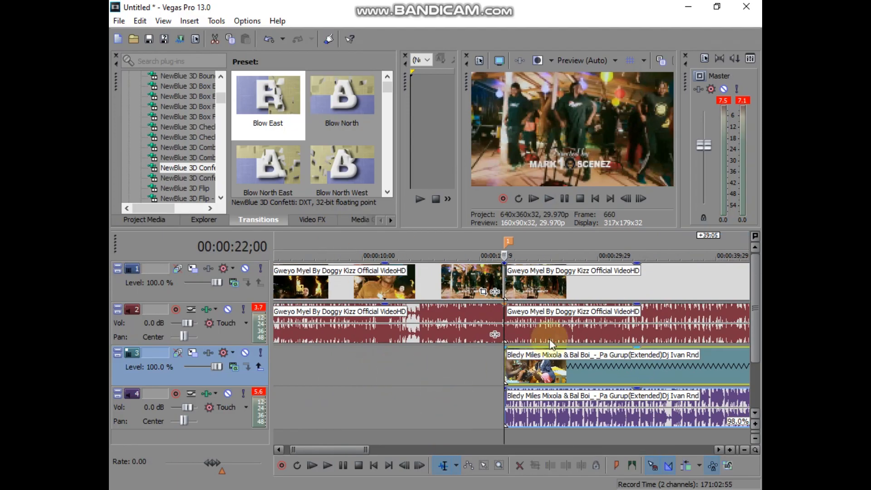
left_click(556, 323)
scroll(554, 323, "up", 5)
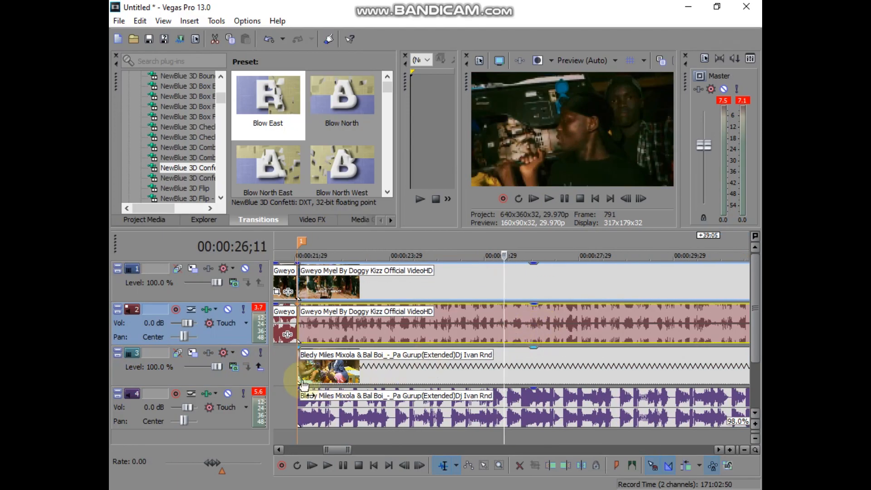
left_click(298, 379)
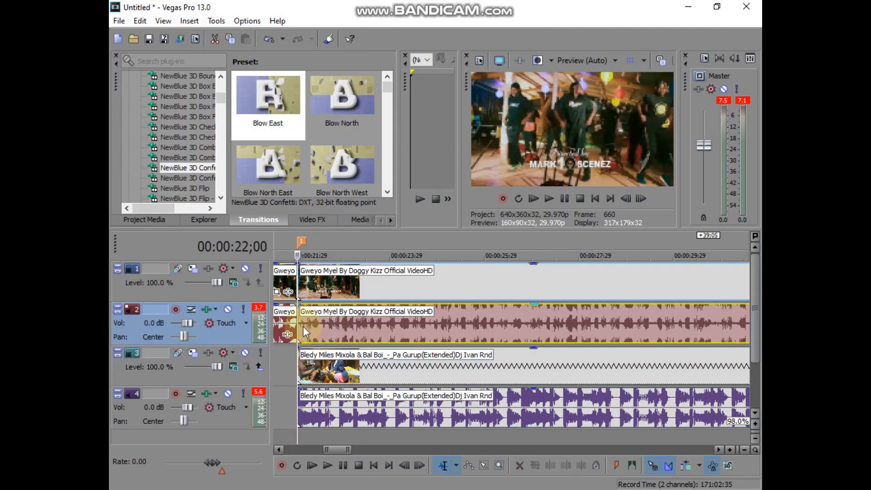
left_click(429, 326)
left_click(394, 323)
left_click(467, 327)
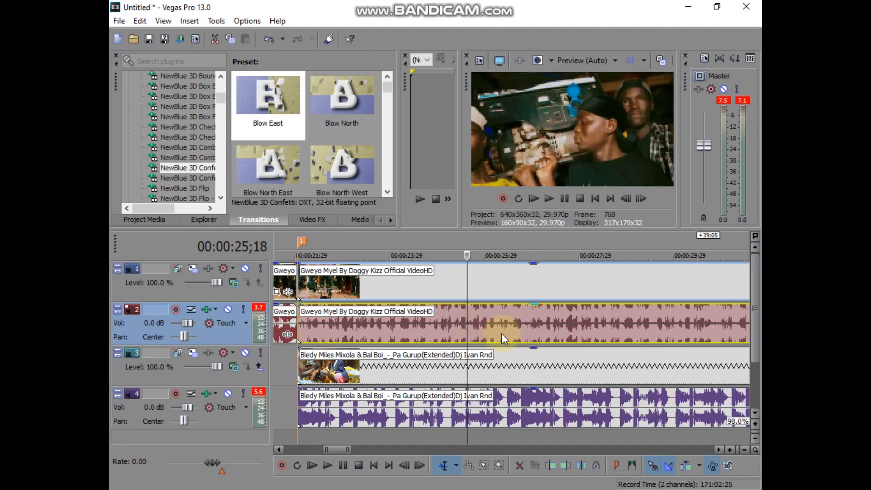
left_click(299, 328)
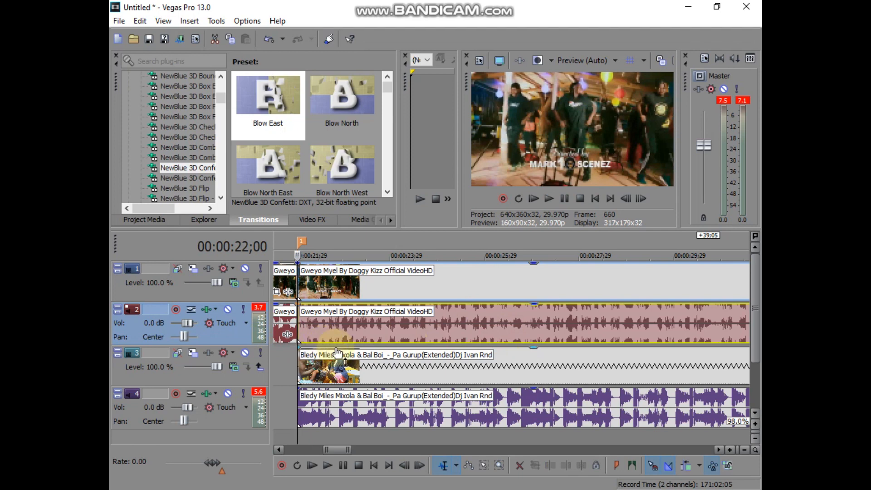
key("space")
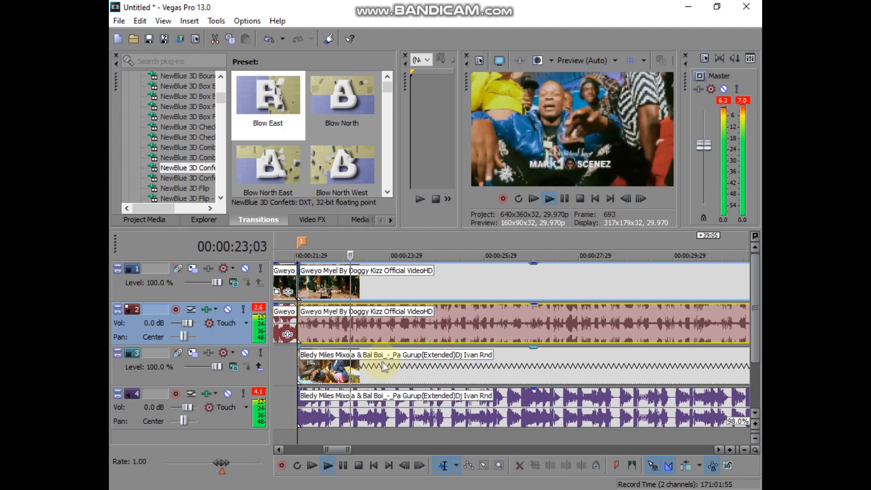
scroll(481, 325, "up", 5)
Place a marker on the first video's beat at 00:00:26;22.
left_click(669, 320)
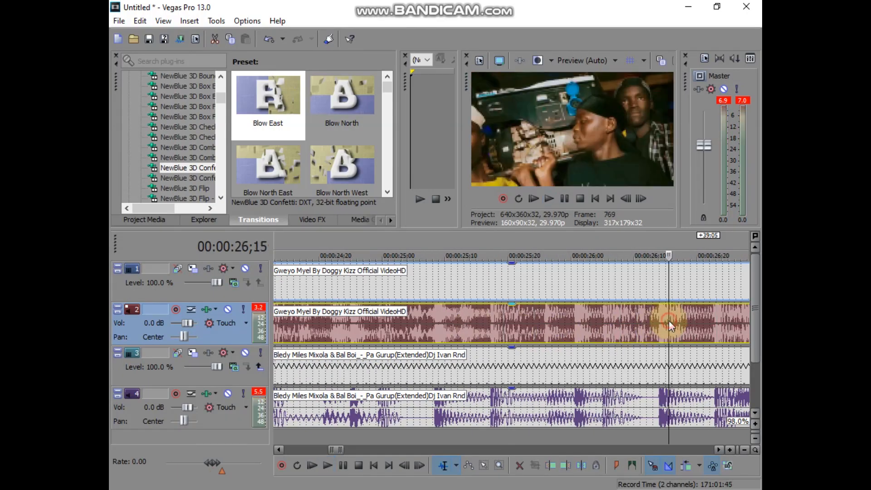
left_click(713, 320)
scroll(701, 325, "up", 3)
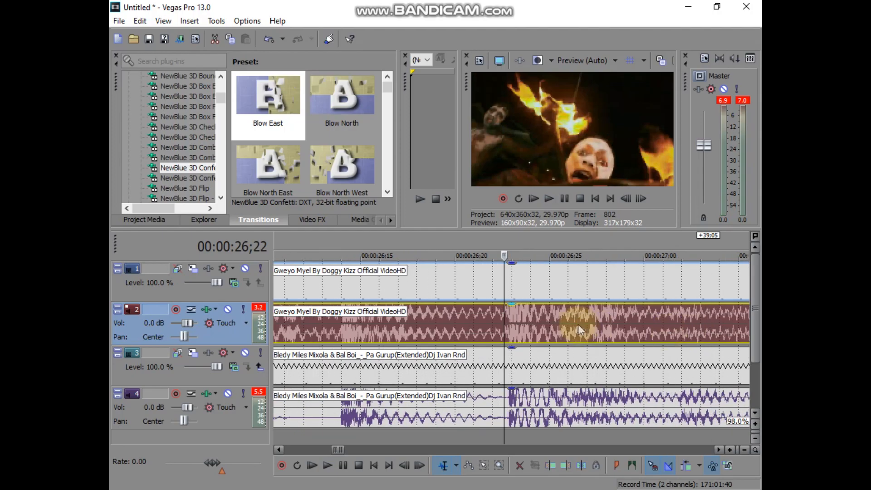
left_click(508, 319)
key("m")
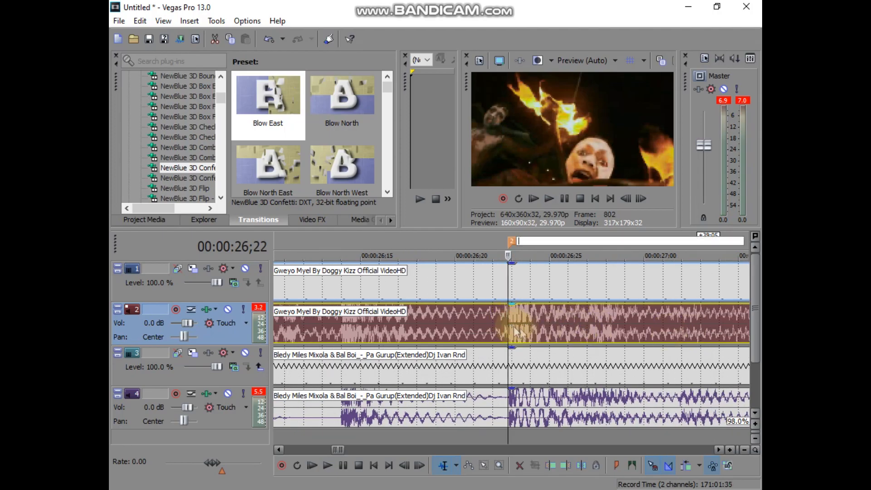
Play the timeline from marker 2 to locate the next matching beat in both audio tracks.
left_click(556, 321)
scroll(502, 325, "down", 3)
left_click(489, 328)
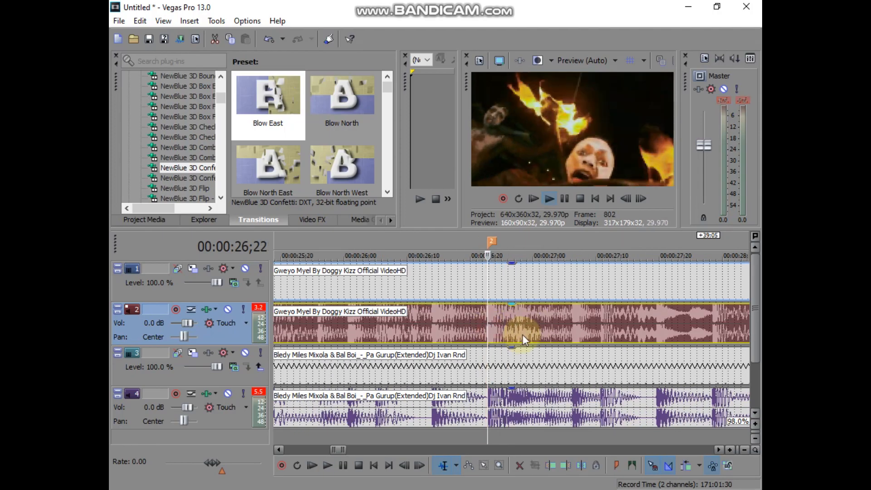
key("space")
scroll(526, 338, "down", 4)
scroll(527, 344, "down", 2)
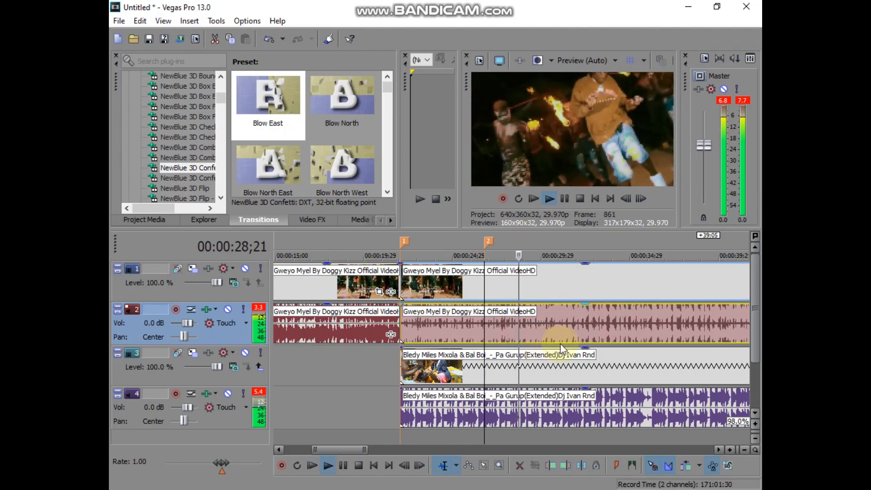
scroll(562, 333, "up", 4)
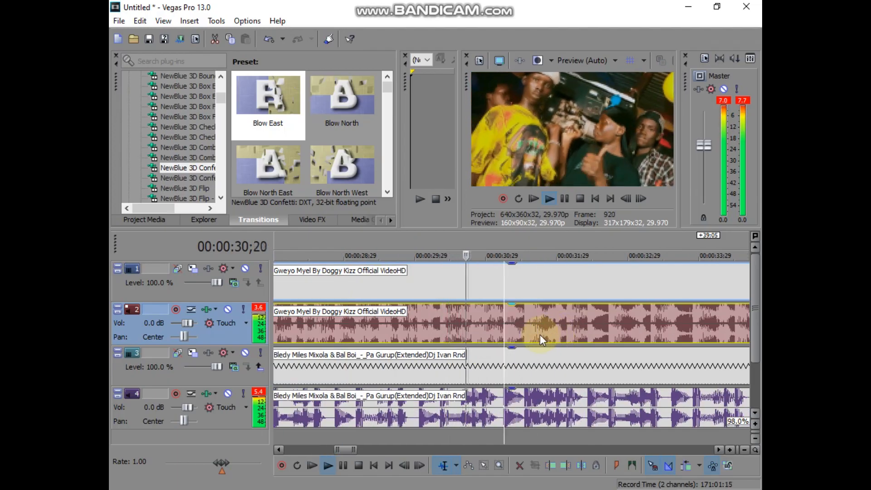
Stop playback and split the first video and its audio on the beat at 00:00:31;15.
key("space")
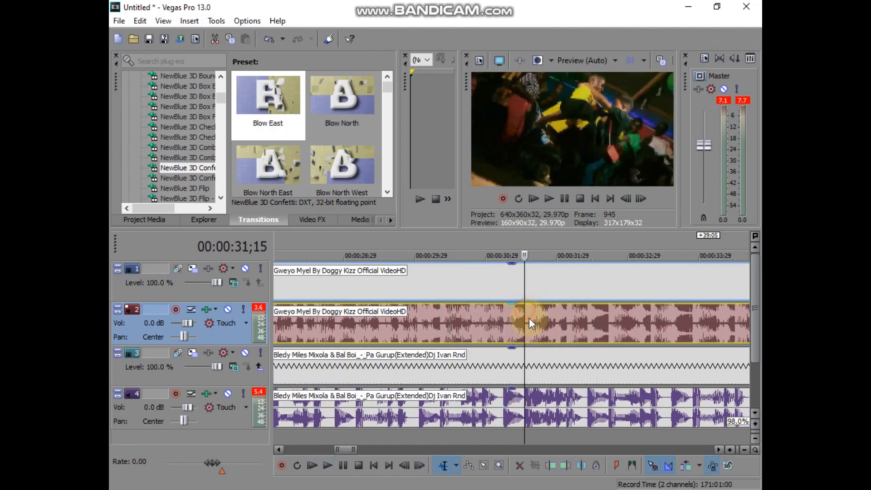
scroll(535, 338, "up", 4)
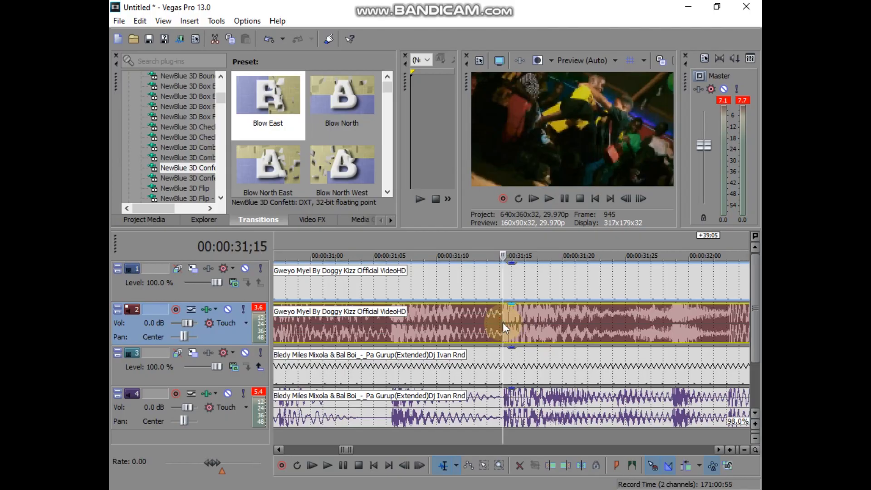
key("s")
Add a marker at the first video's new split point, 00:00:31;15.
left_click(567, 323)
scroll(566, 330, "down", 5)
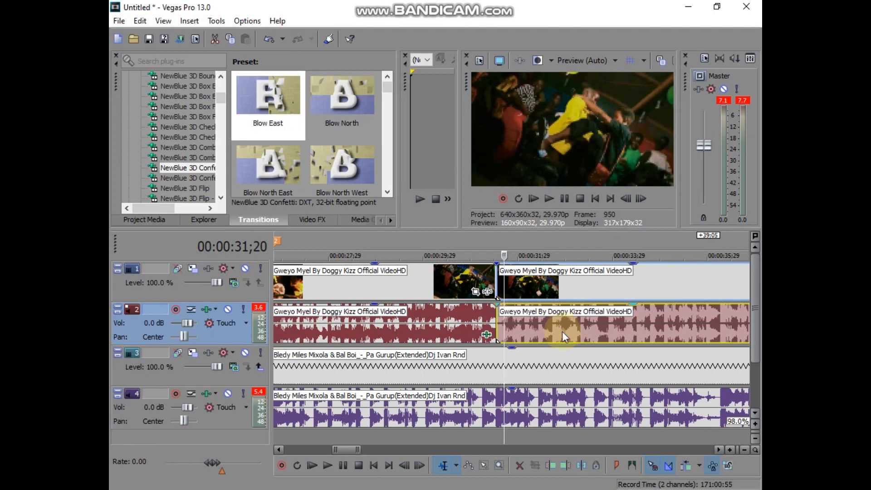
scroll(413, 337, "down", 2)
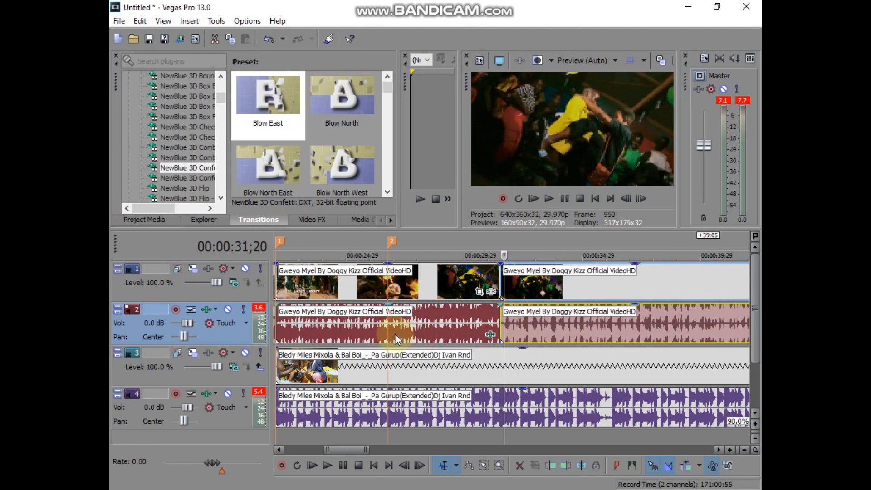
scroll(395, 338, "down", 1)
left_click(474, 325)
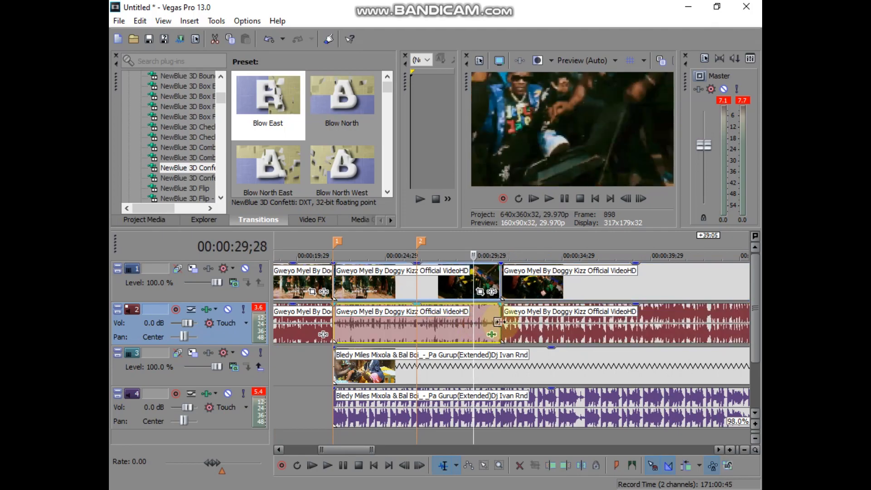
left_click(500, 322)
key("m")
Split the first video and its audio at marker 2, 00:00:26;22.
left_click(473, 326)
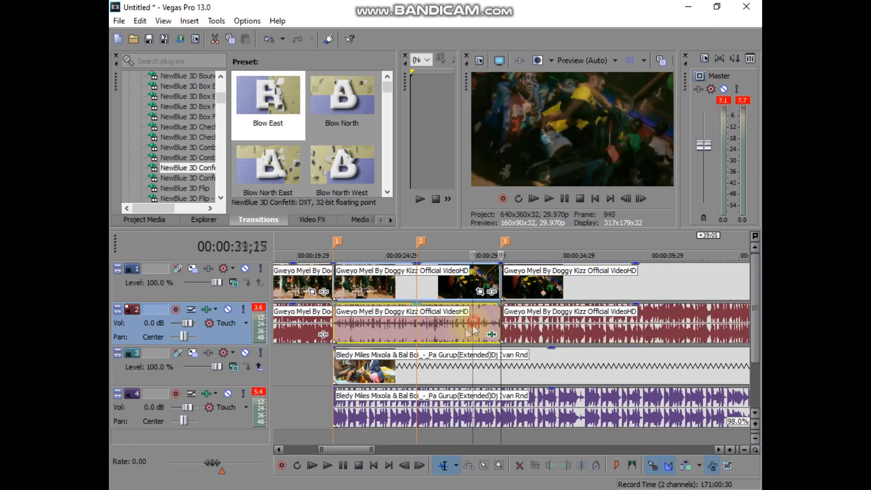
left_click(415, 331)
key("s")
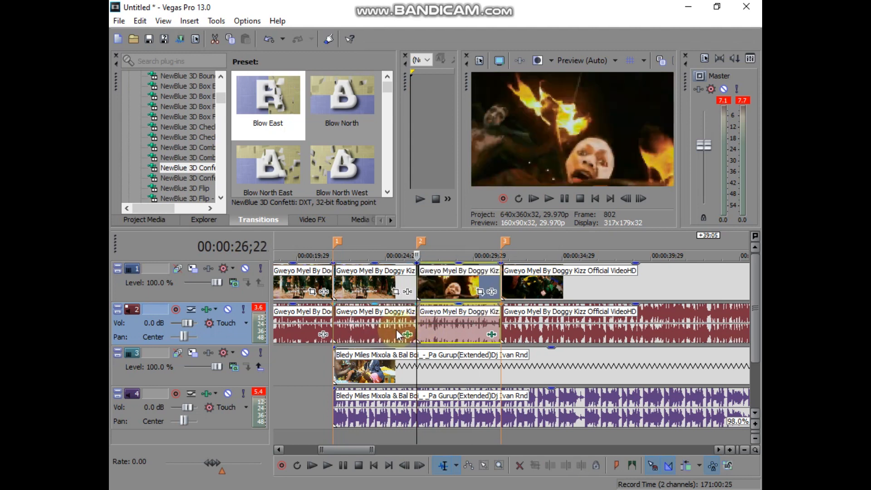
Lower the gain of the first video's audio segment between markers 2 and 3 to about the segment's middle height.
left_click(396, 330)
left_click(424, 330)
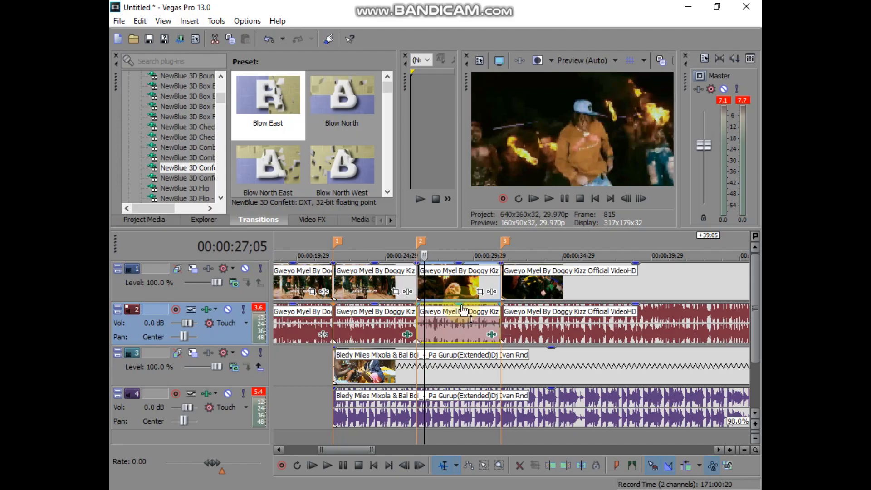
left_click_drag(463, 310, 462, 323)
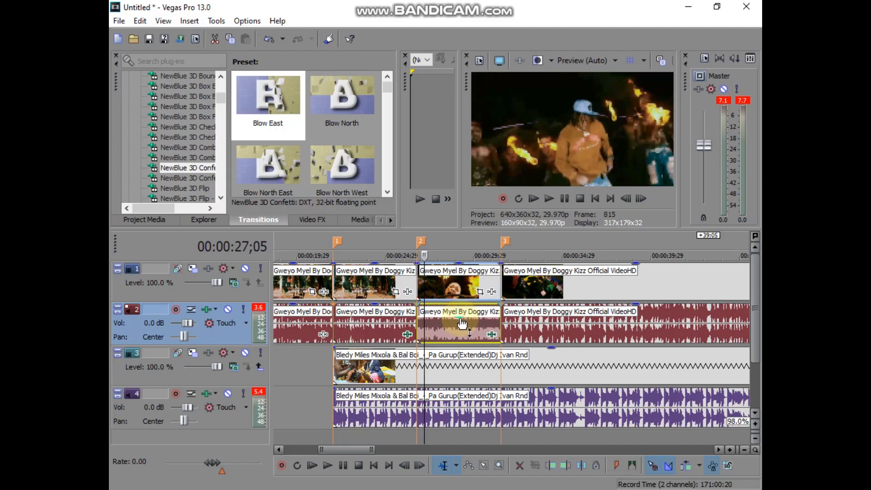
Lower the gain of the first video's audio segment after marker 3 to about the segment's middle height.
left_click(519, 320)
left_click_drag(536, 311, 533, 324)
scroll(550, 328, "down", 3)
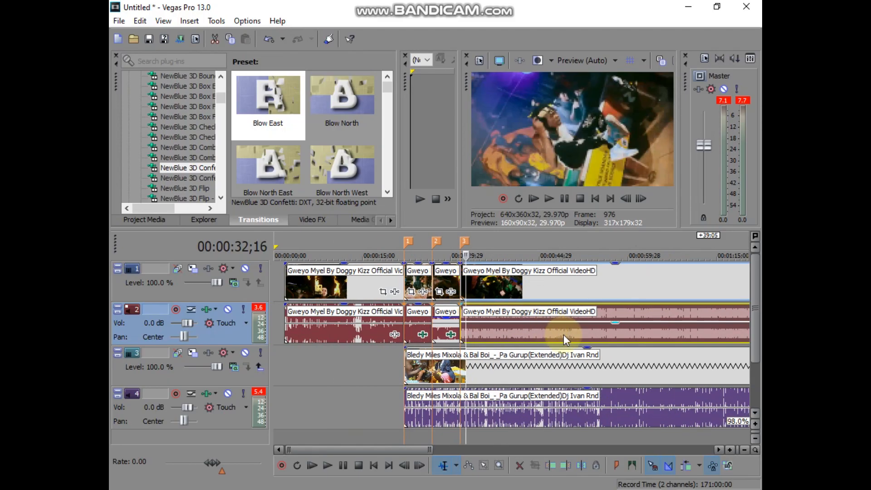
left_click(587, 328)
scroll(581, 333, "up", 2)
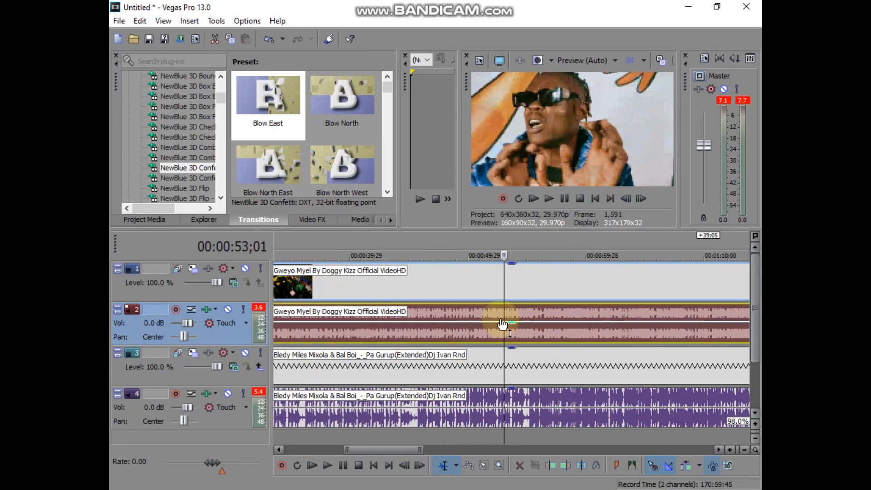
Split the first video and its audio at 00:00:53;22 and delete the portion after the split.
left_click(513, 331)
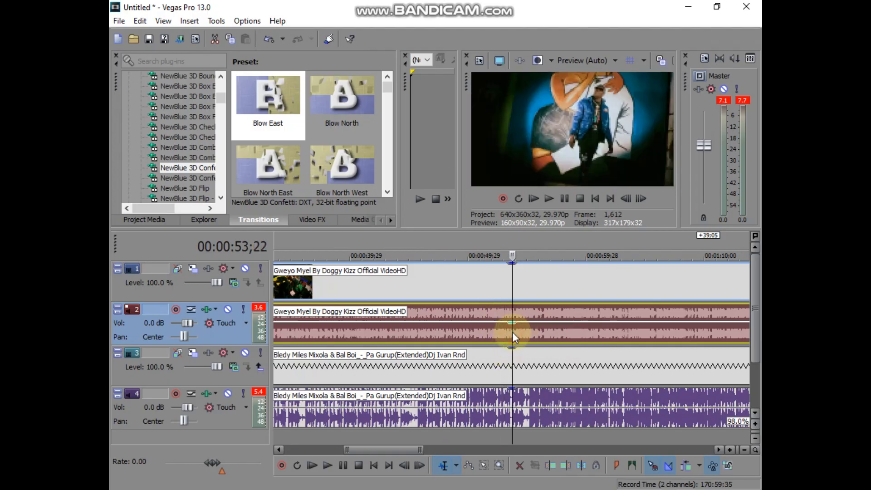
key("s")
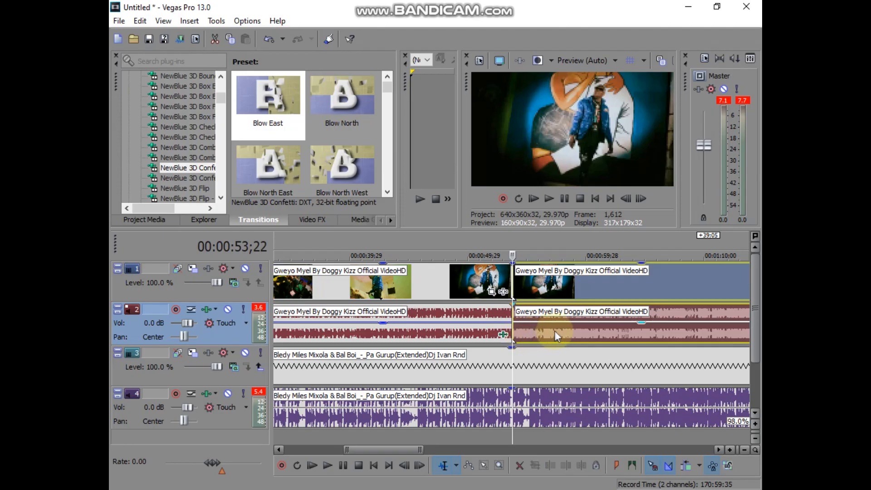
key("Delete")
Add a fade-out of about 19 seconds to the end of the first video's last audio segment.
scroll(558, 336, "down", 3)
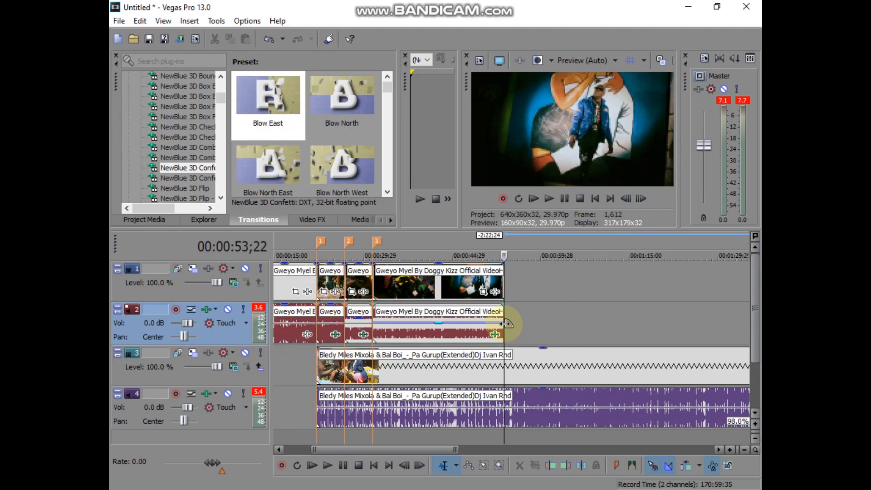
left_click(455, 331)
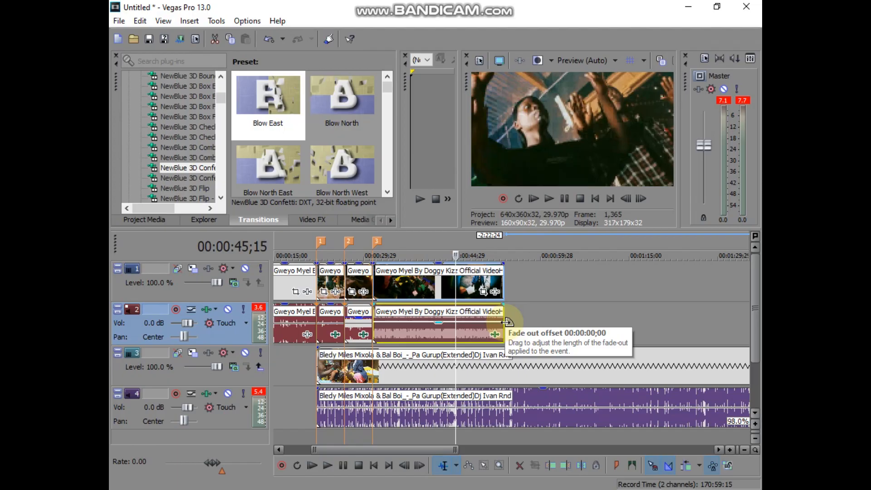
left_click_drag(507, 322, 398, 322)
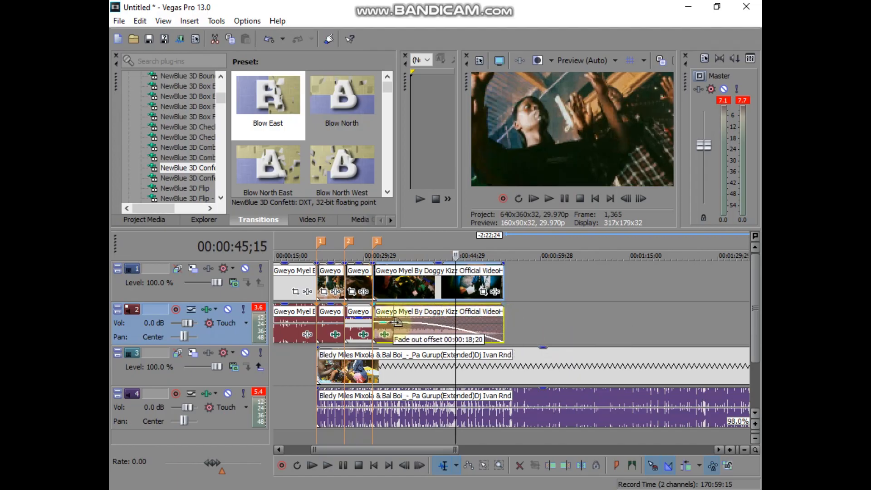
scroll(327, 377, "down", 2)
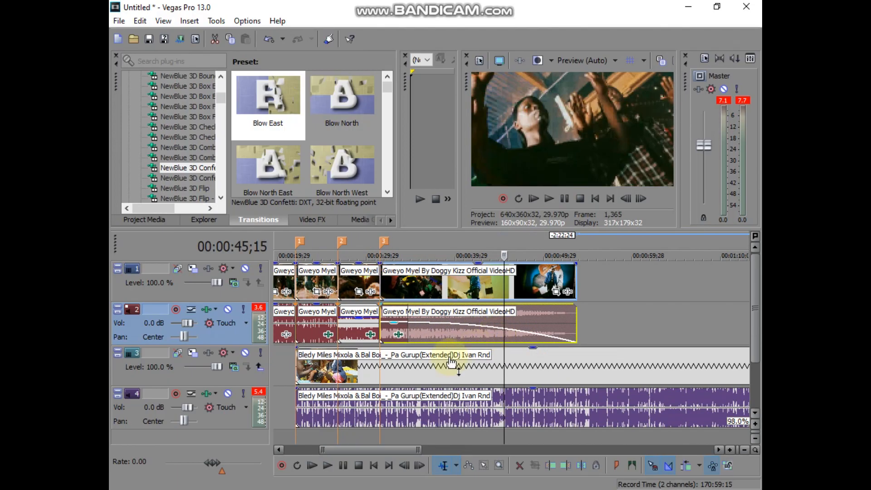
Play the mix from before marker 1 to past the end of the first video's audio fade-out.
scroll(321, 388, "down", 2)
left_click(317, 385)
key("space")
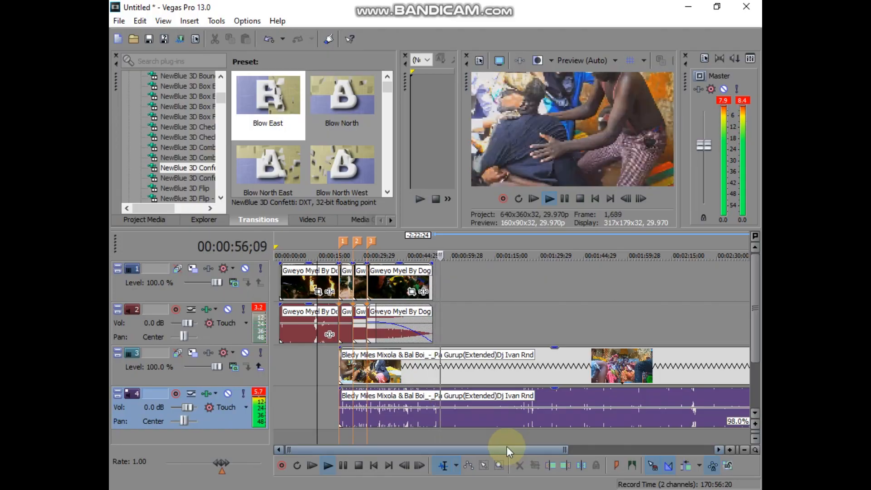
key("space")
Place the playback cursor at 00:00:21;06, just before marker 1 and the start of the second video.
left_click(330, 368)
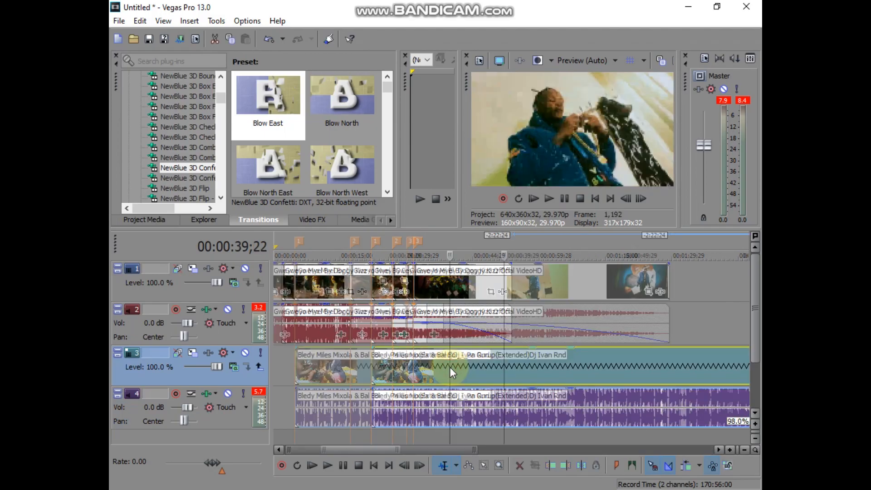
left_click(277, 373)
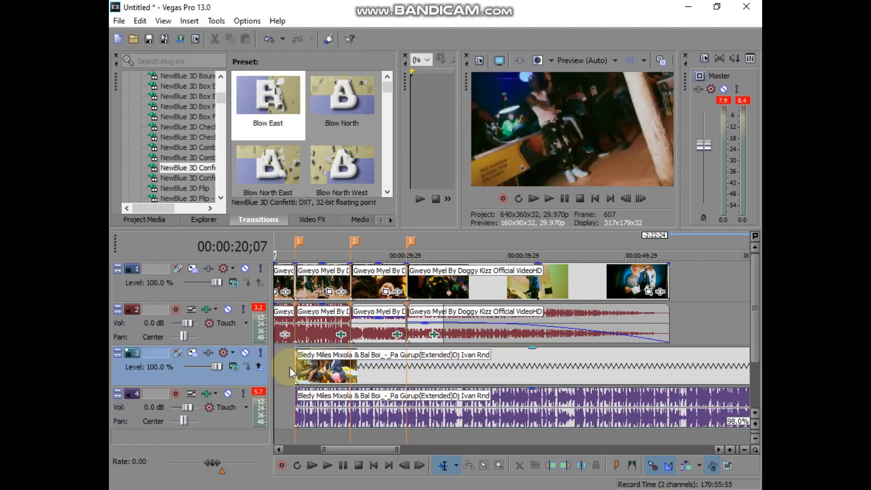
left_click(287, 370)
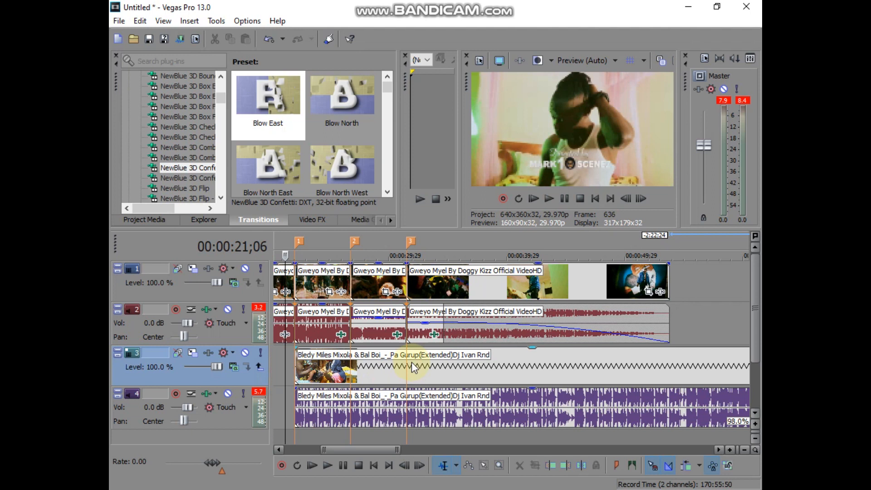